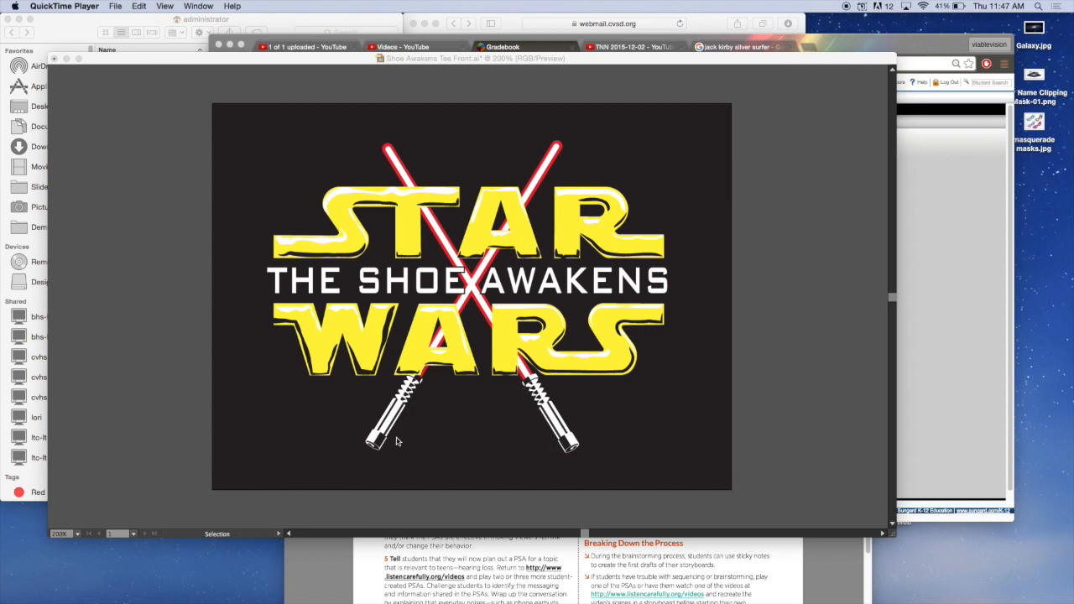
# - Switch to Illustrator and create a new document named Fist last Lightsaber with the Print profile
pyautogui.click(96, 105)
pyautogui.click(84, 6)
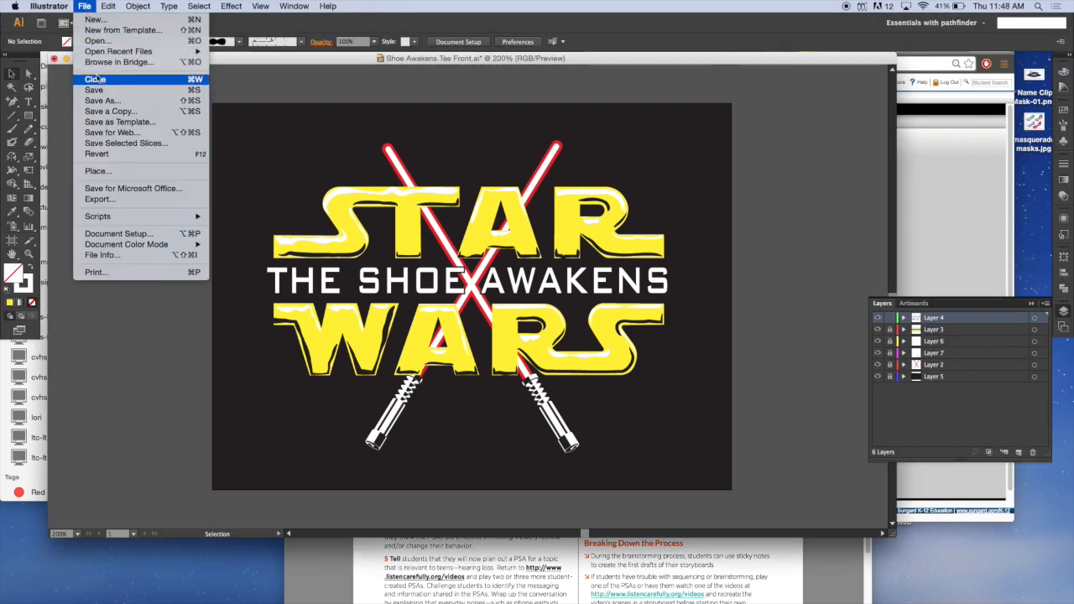
pyautogui.click(91, 22)
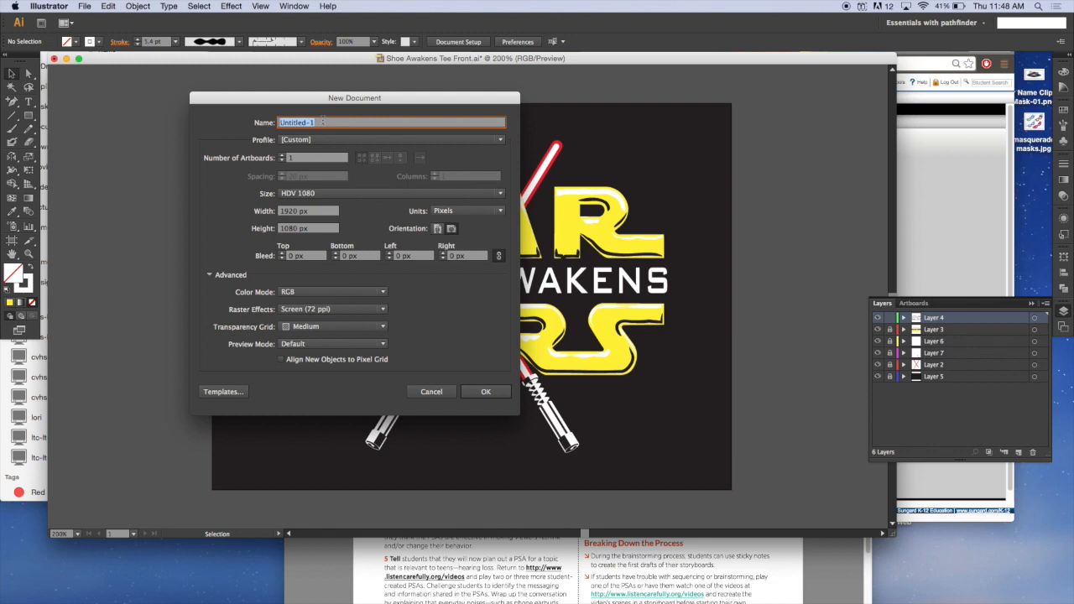
pyautogui.write('Fist last Lightsaber')
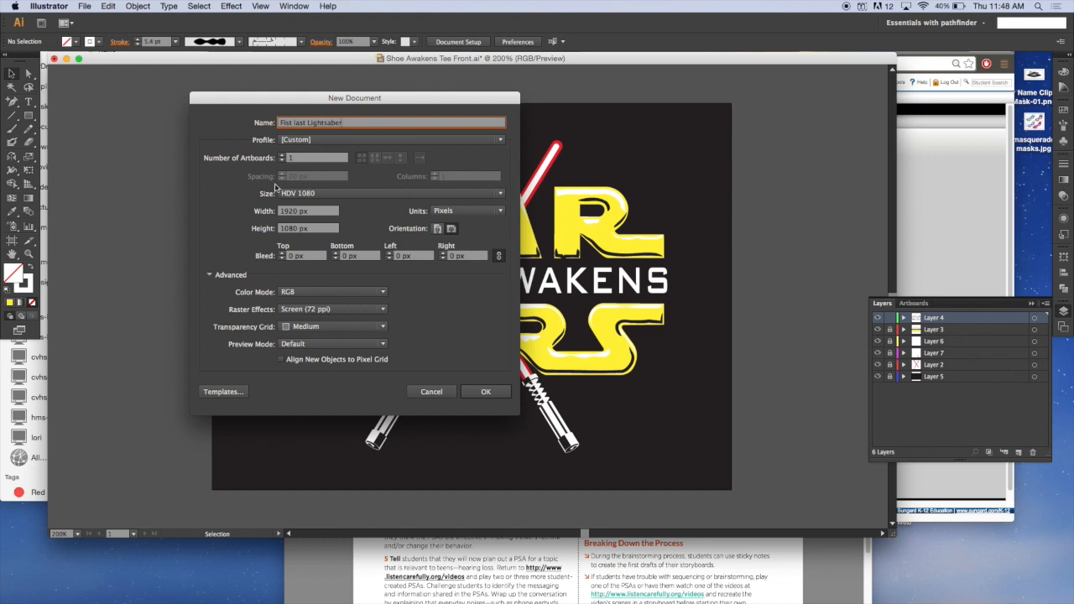
pyautogui.click(301, 194)
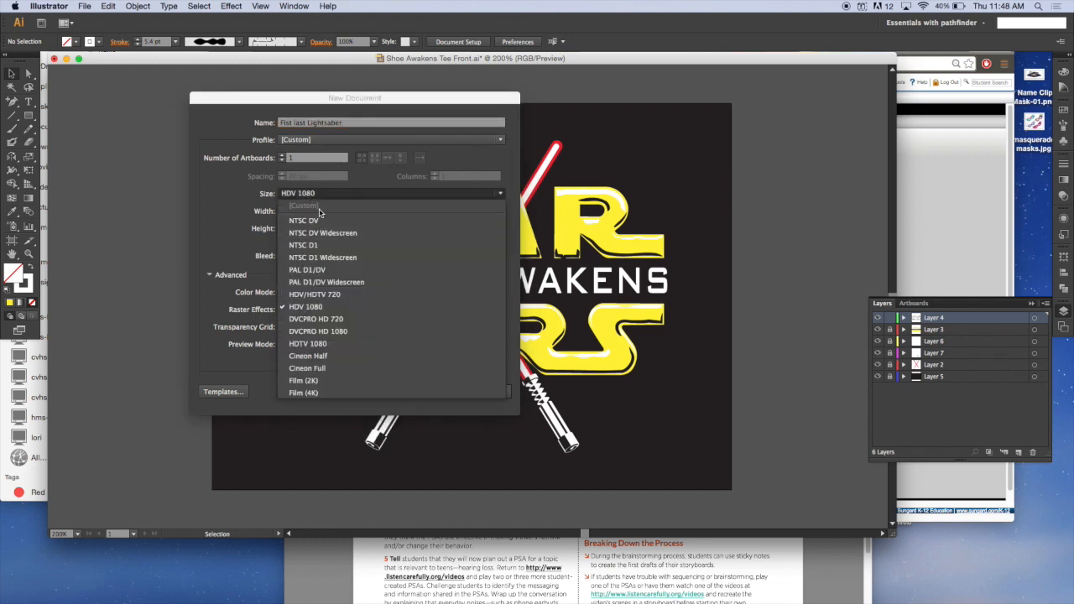
pyautogui.click(249, 191)
pyautogui.click(342, 141)
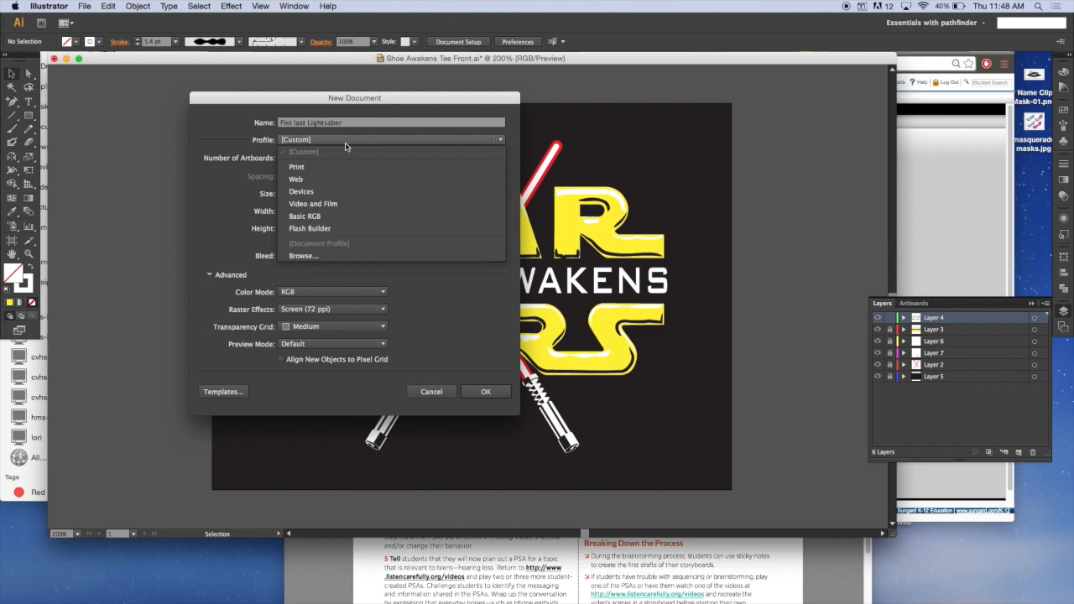
pyautogui.click(300, 175)
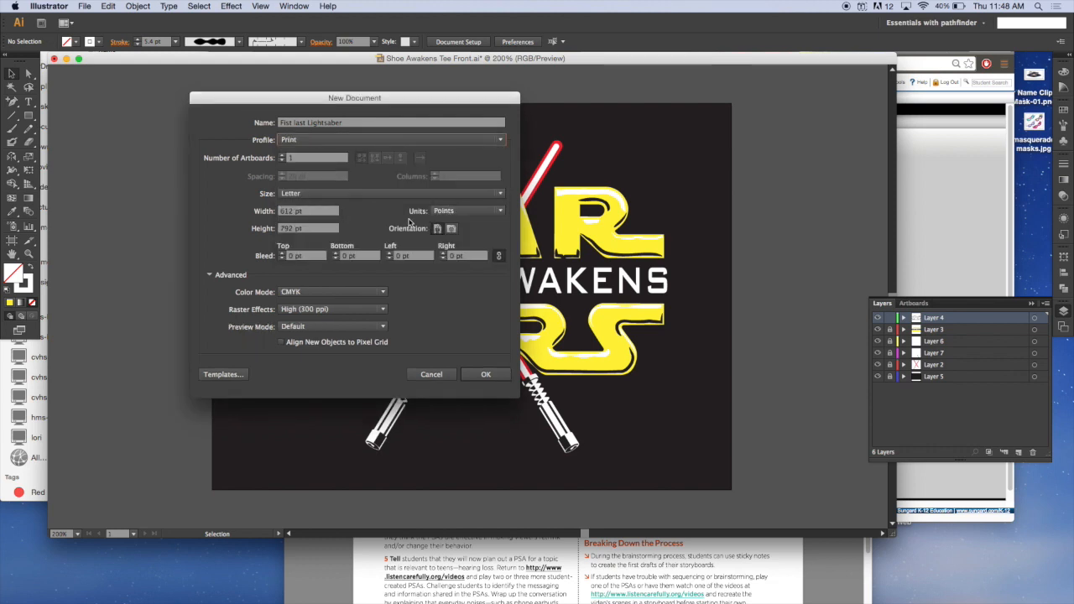
pyautogui.click(486, 377)
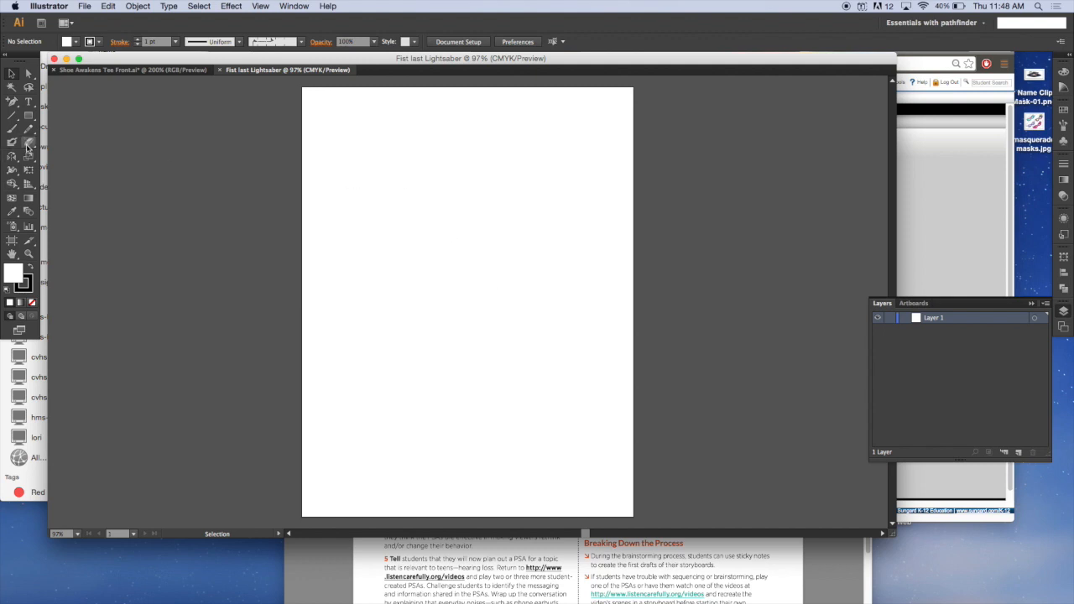
# - Draw a diagonal line segment about 162 pt wide and 405 pt high on the artboard
pyautogui.click(11, 116)
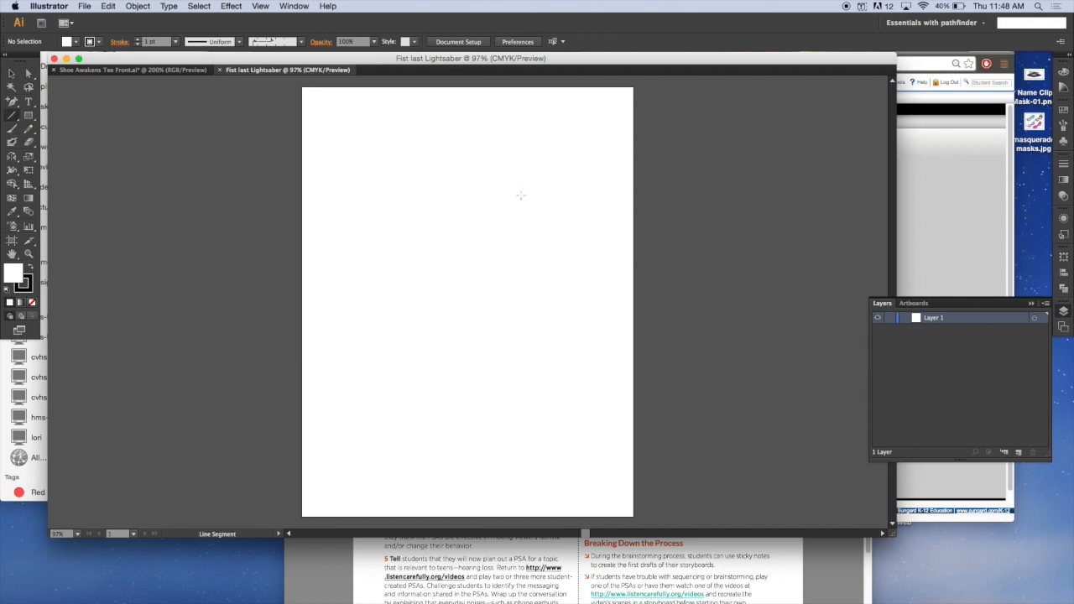
pyautogui.moveTo(538, 148); pyautogui.dragTo(451, 368)
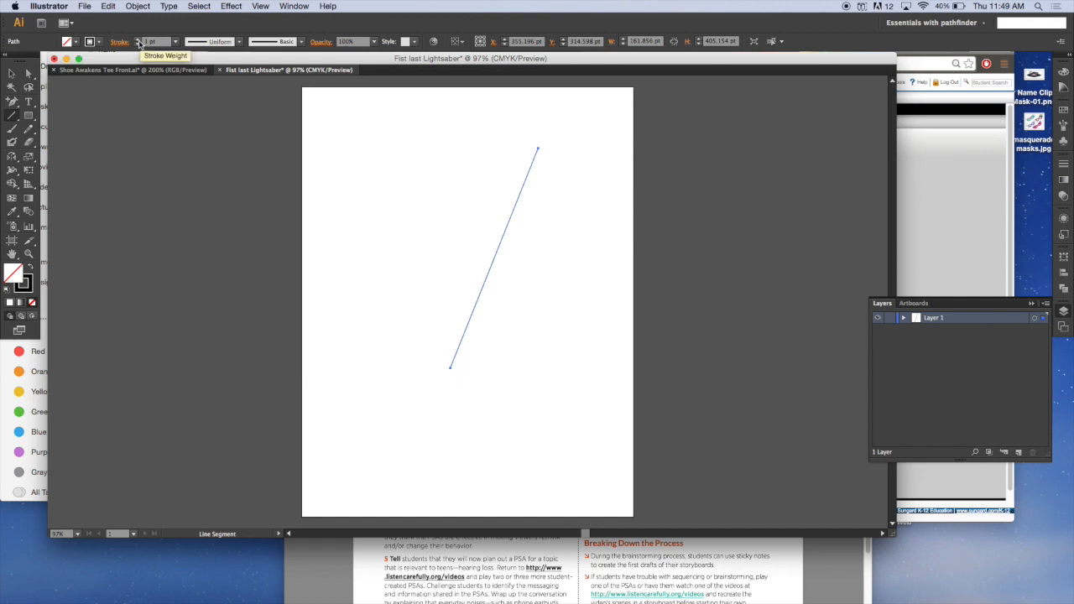
# - Set the line's stroke weight to 10 pt and give it round caps
pyautogui.click(139, 40)
pyautogui.click(138, 39)
pyautogui.click(138, 39)
pyautogui.click(139, 40)
pyautogui.click(138, 40)
pyautogui.click(138, 40)
pyautogui.click(138, 39)
pyautogui.click(138, 39)
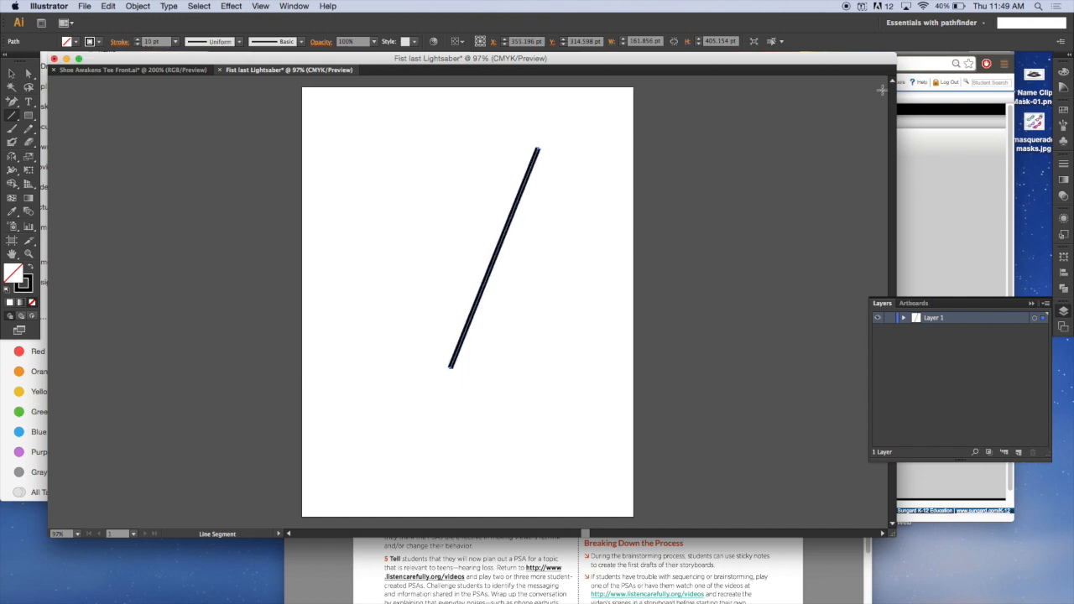
pyautogui.click(1064, 163)
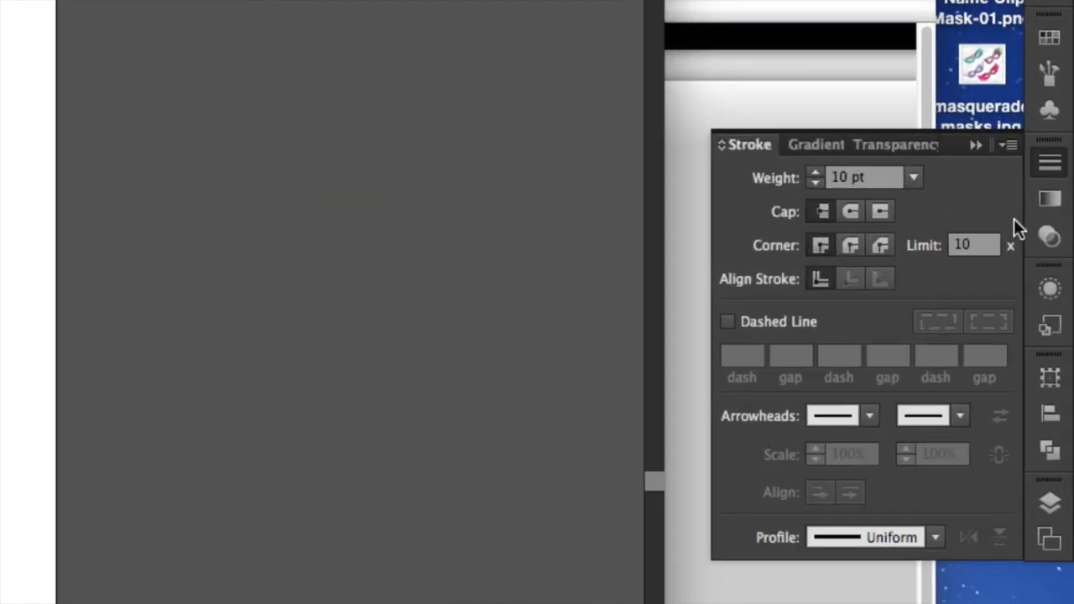
pyautogui.click(845, 215)
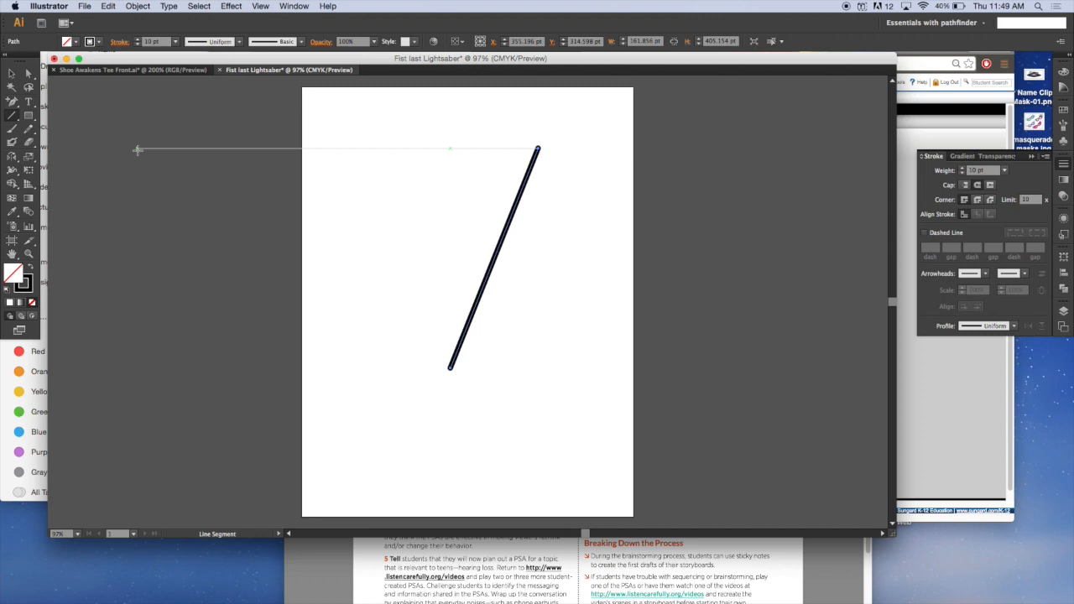
# - Copy and paste the line, and move the duplicate exactly on top of the original
pyautogui.press('v')
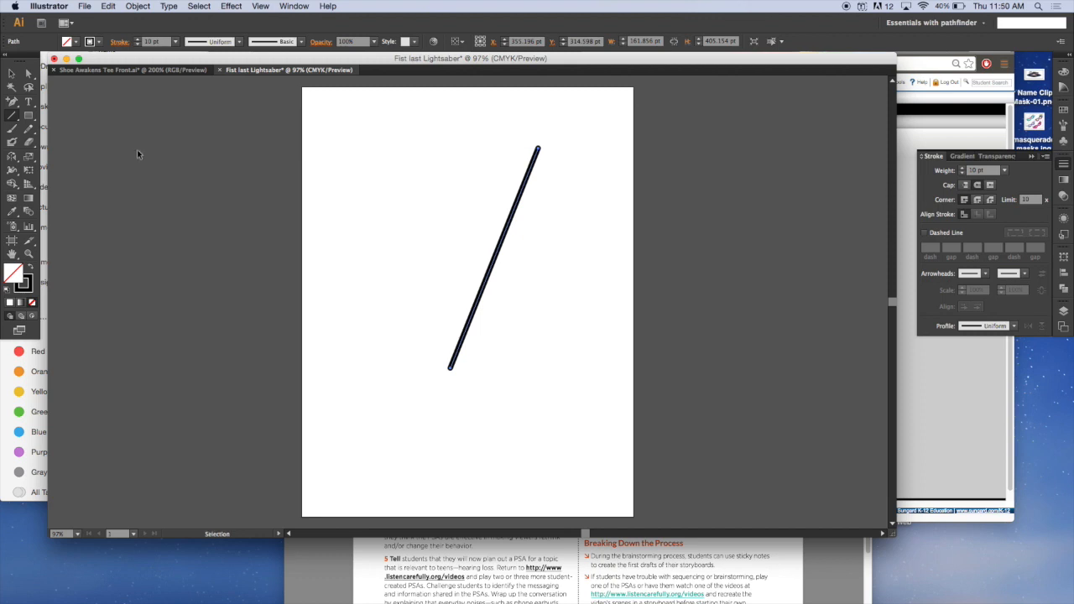
pyautogui.press('super+v')
pyautogui.press('\\')
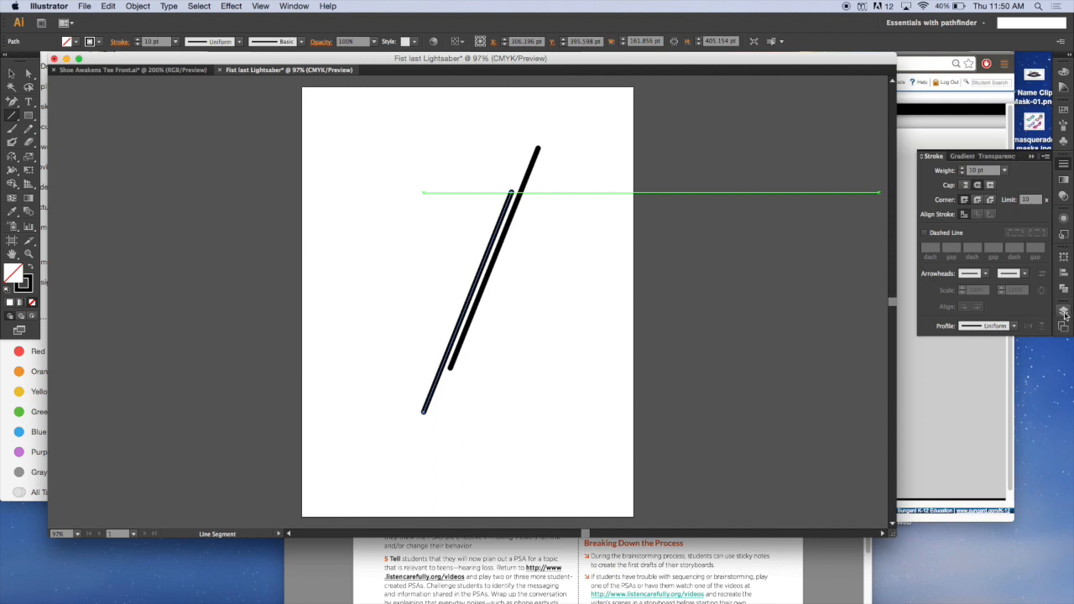
pyautogui.click(1063, 312)
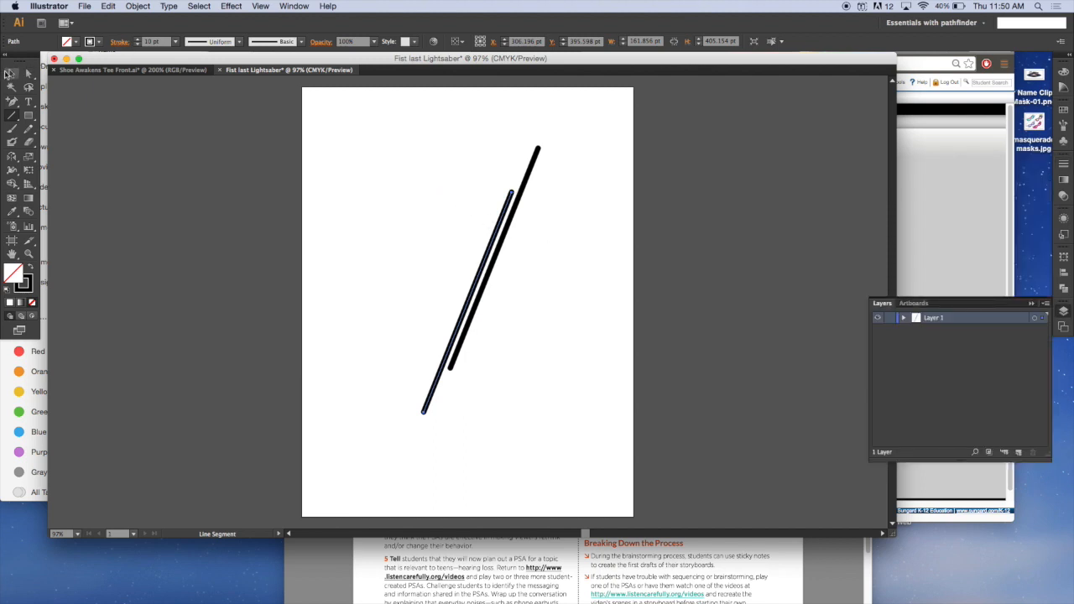
pyautogui.click(10, 73)
pyautogui.click(307, 154)
pyautogui.moveTo(508, 211); pyautogui.dragTo(522, 186)
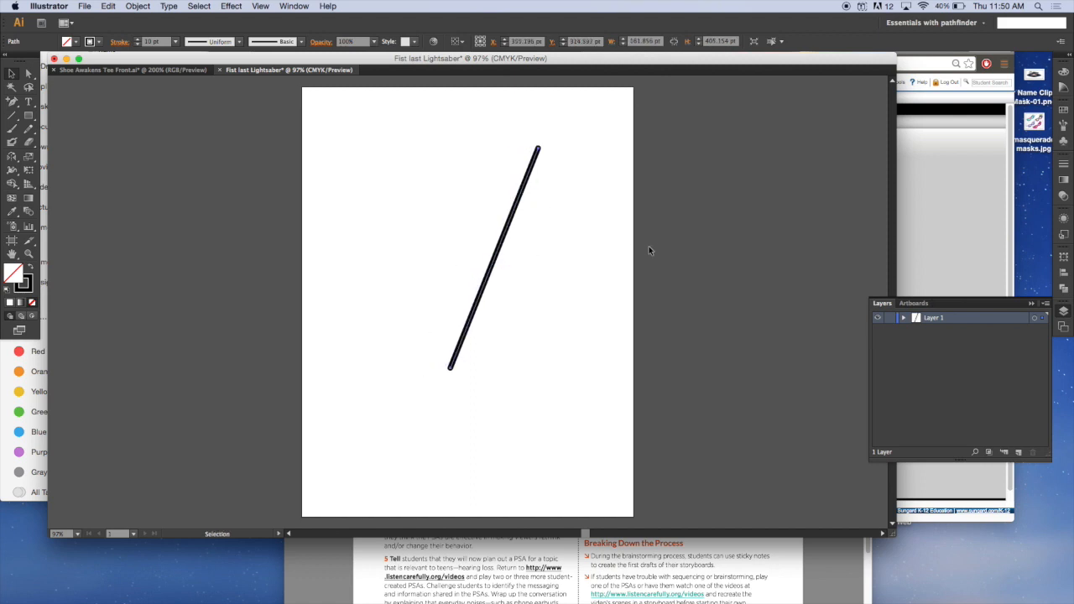
# - Expand Layer 1's contents and change the upper path's stroke color to white
pyautogui.click(904, 318)
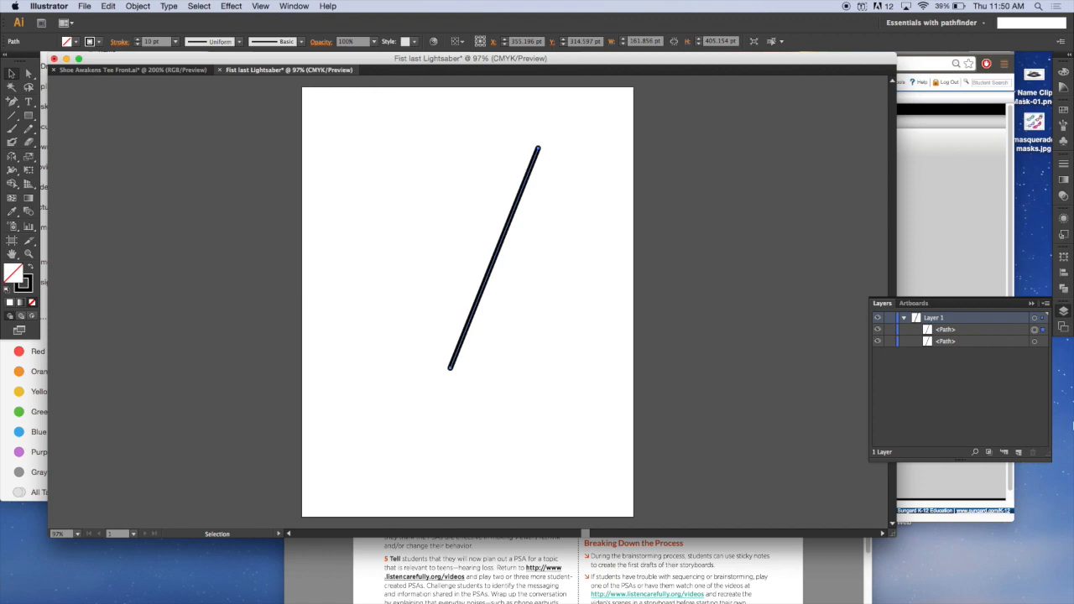
pyautogui.click(1045, 409)
pyautogui.click(98, 42)
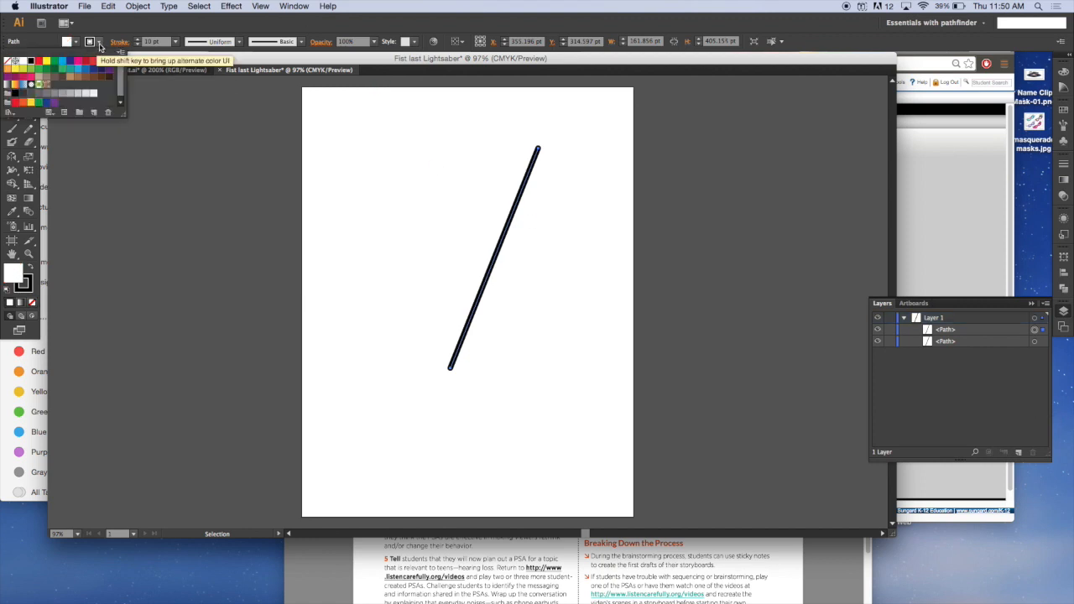
pyautogui.click(16, 63)
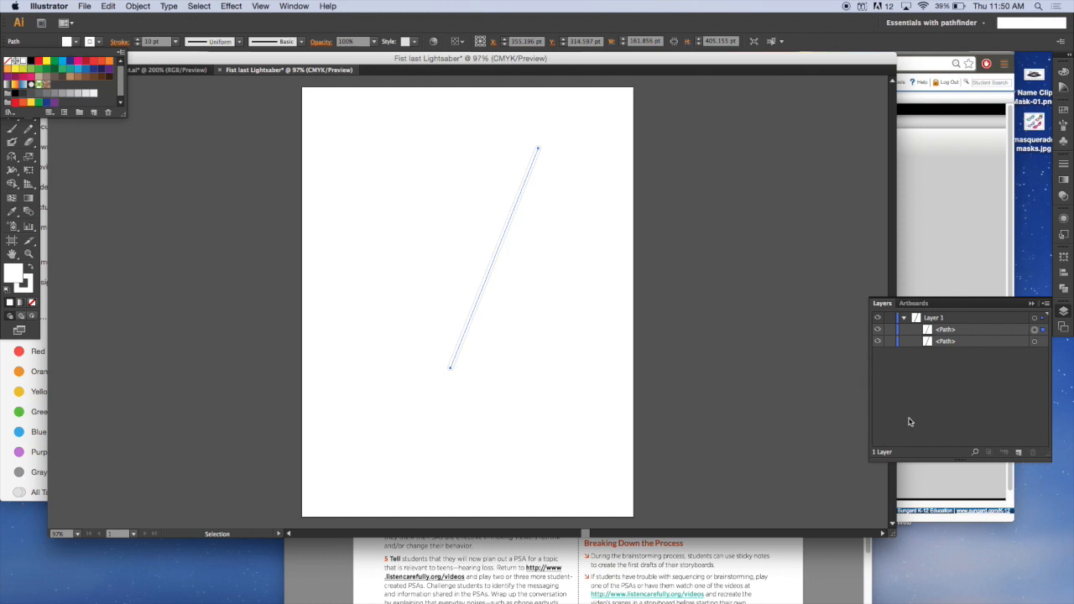
# - Target the lower path in Layer 1 and change its stroke color to red
pyautogui.click(1034, 342)
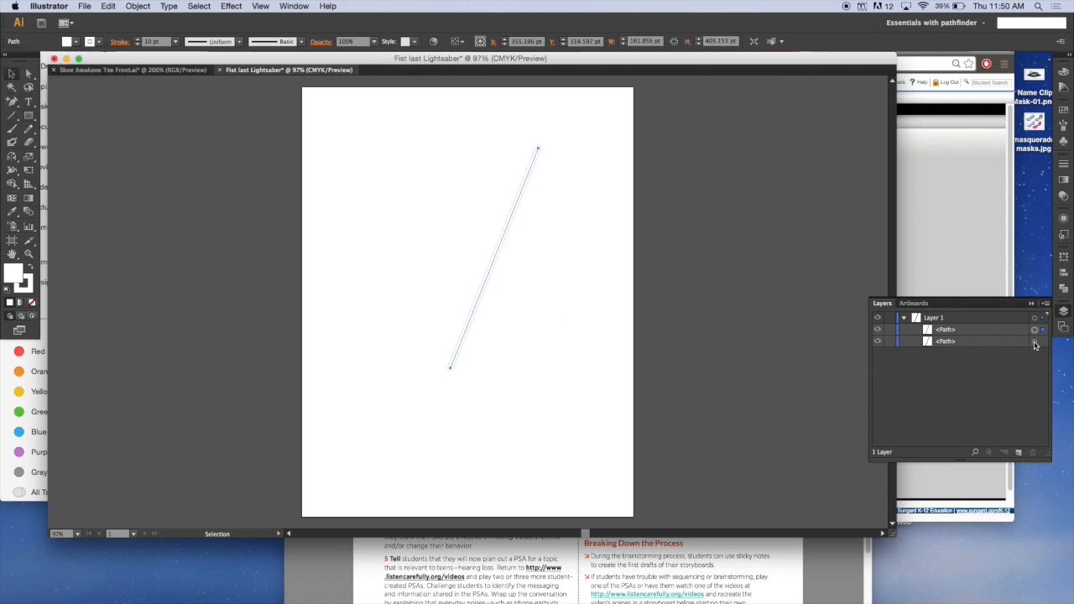
pyautogui.click(100, 45)
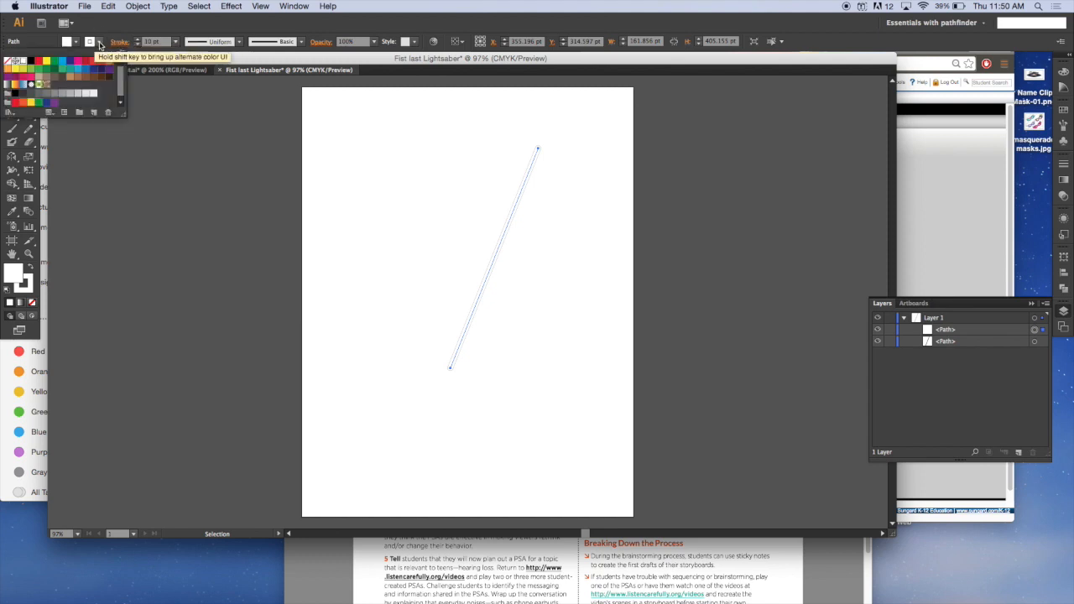
pyautogui.click(7, 61)
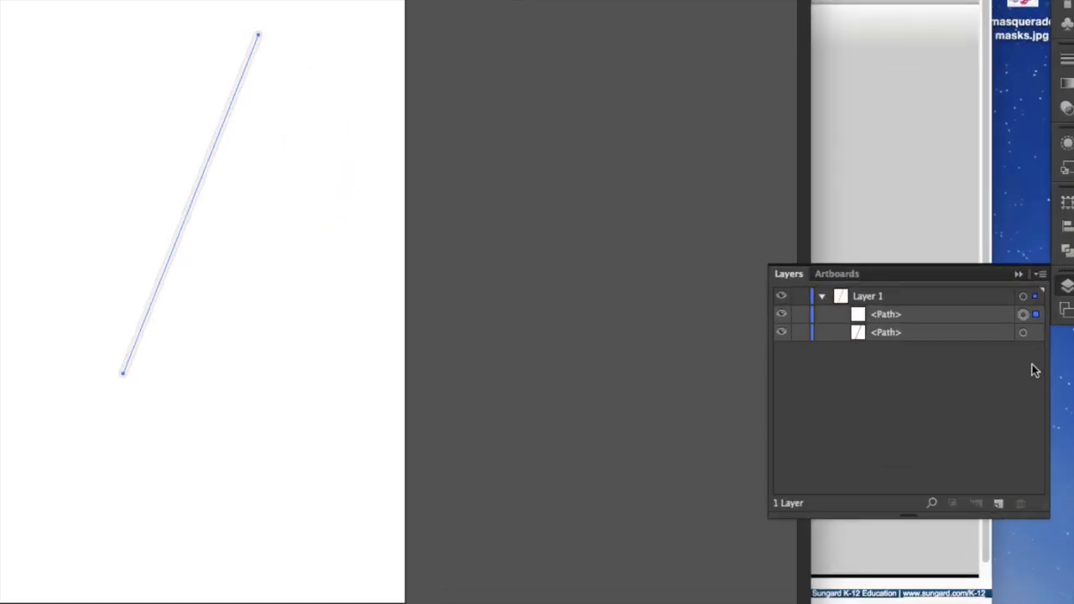
# - Thicken the lower red path's stroke to 24 pt so it forms a glow around the white line, and deselect everything
pyautogui.click(1022, 332)
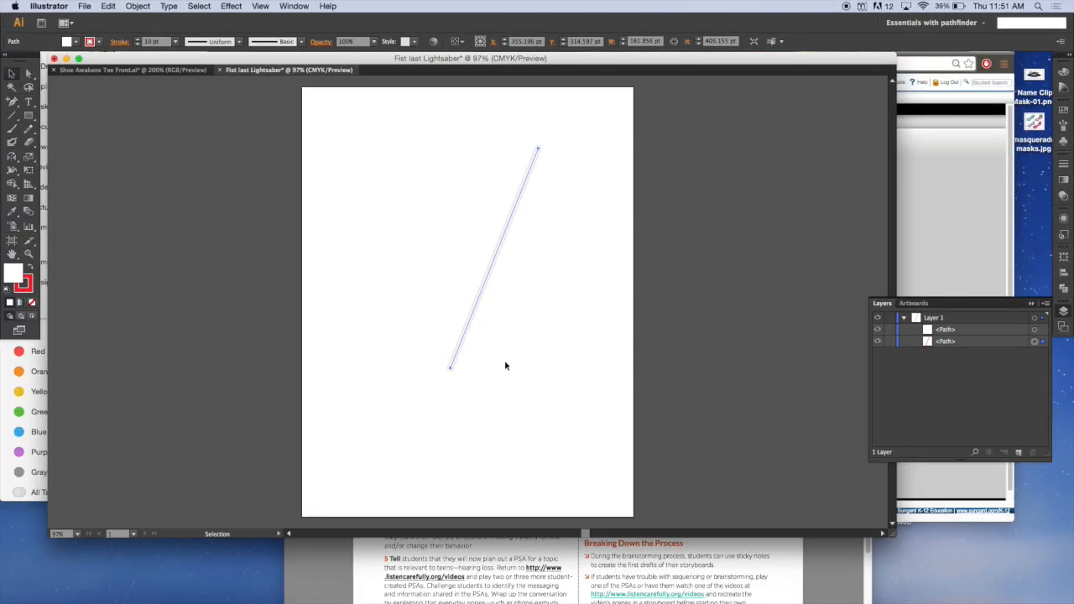
pyautogui.click(139, 41)
pyautogui.click(139, 41)
pyautogui.click(139, 41)
pyautogui.click(138, 41)
pyautogui.click(138, 41)
pyautogui.click(138, 41)
pyautogui.click(138, 41)
pyautogui.click(139, 41)
pyautogui.click(139, 42)
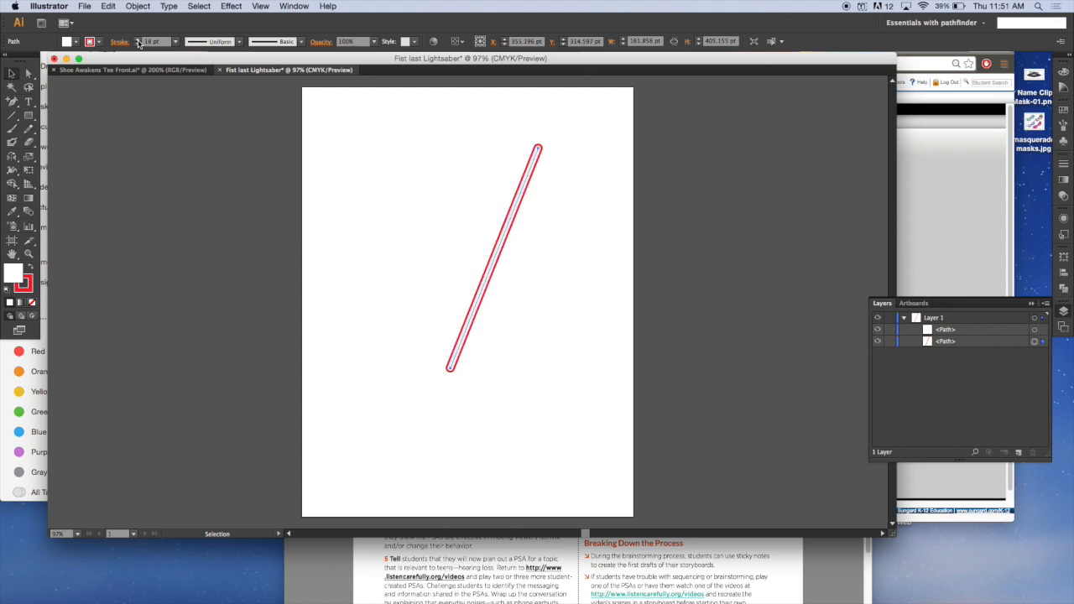
pyautogui.click(138, 41)
pyautogui.click(139, 41)
pyautogui.click(139, 41)
pyautogui.click(138, 41)
pyautogui.click(138, 41)
pyautogui.click(138, 41)
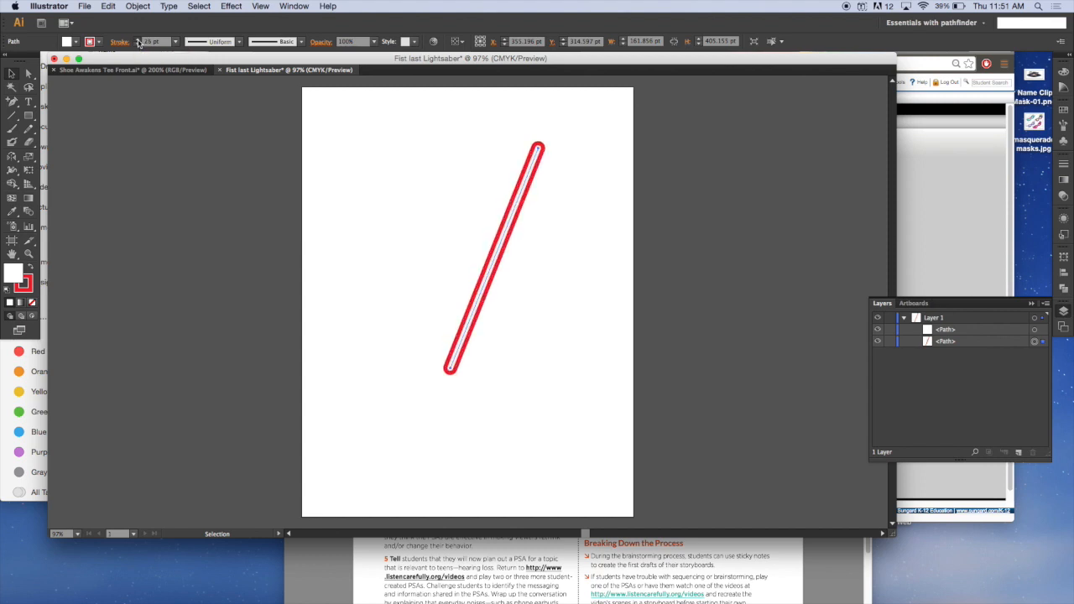
pyautogui.click(139, 41)
pyautogui.click(139, 41)
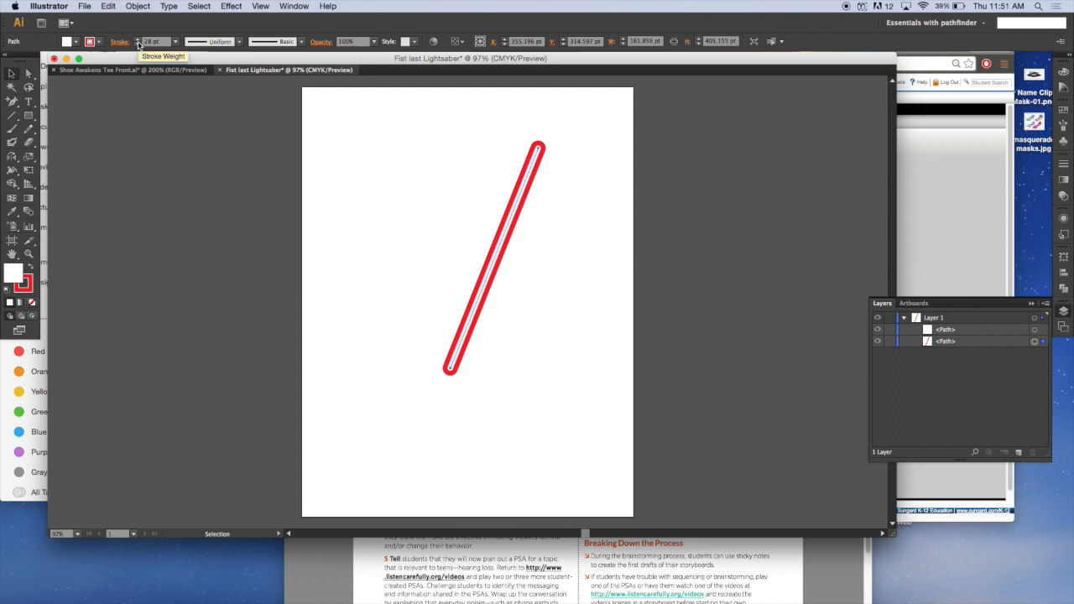
pyautogui.click(138, 44)
pyautogui.click(138, 43)
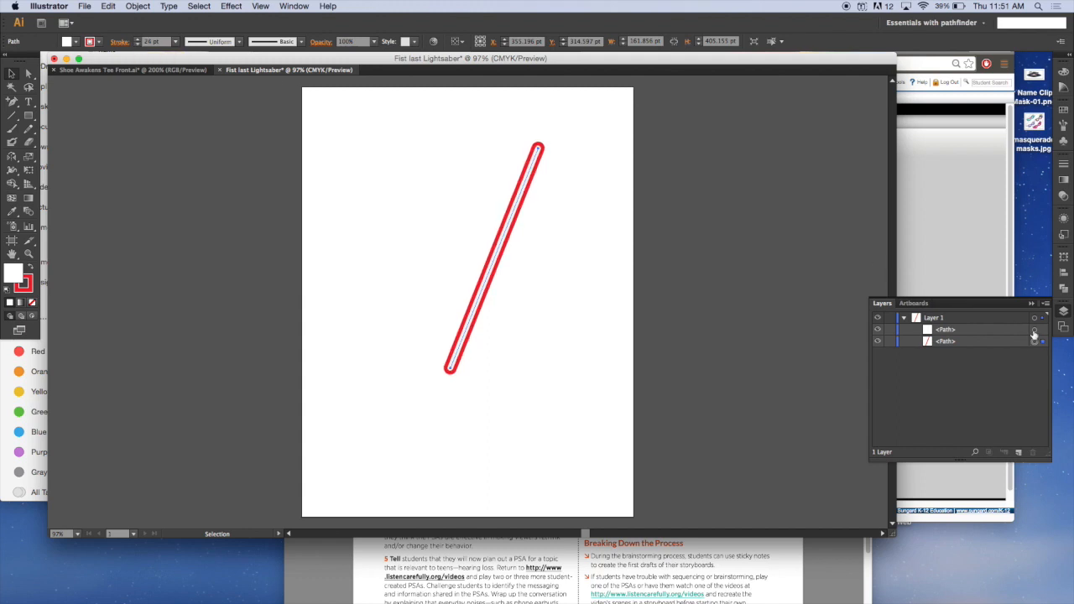
pyautogui.click(1033, 330)
pyautogui.click(1034, 341)
pyautogui.click(358, 149)
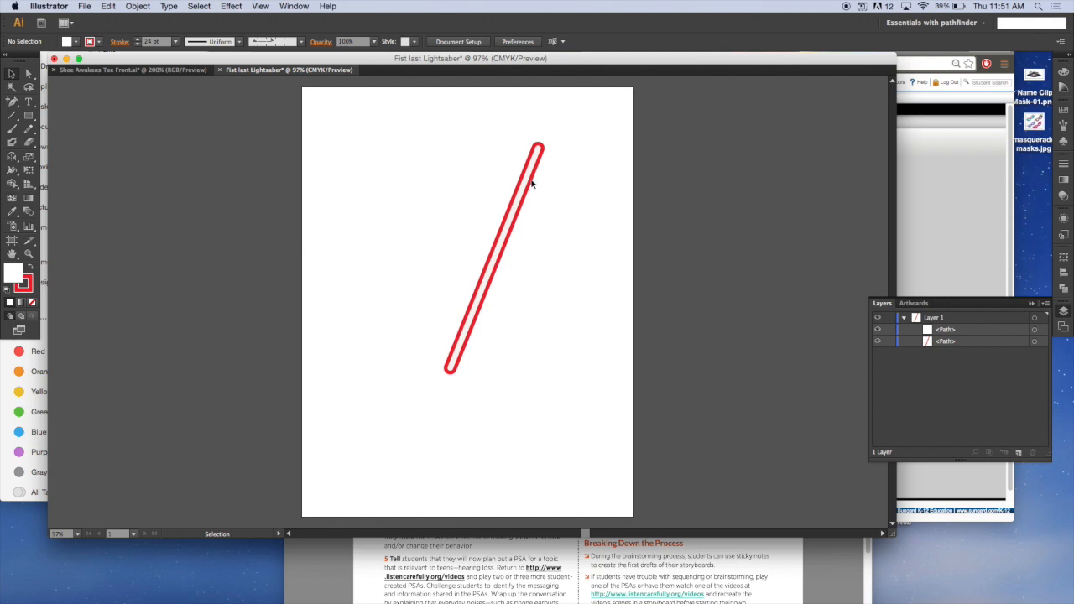
# - Convert the lower red path's stroke into a filled shape with Outline Stroke
pyautogui.click(1035, 342)
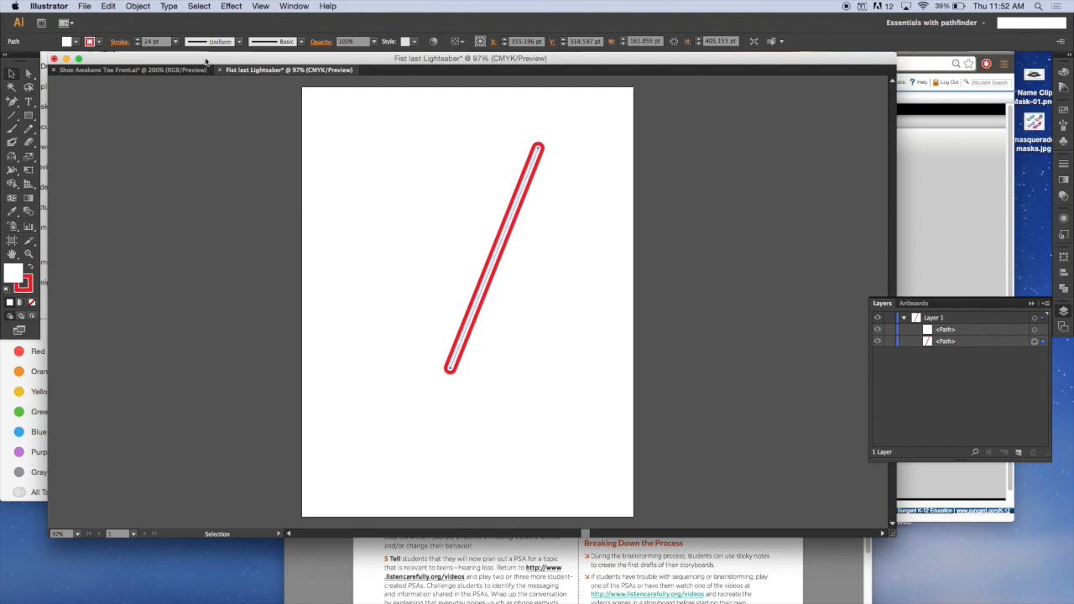
pyautogui.click(139, 7)
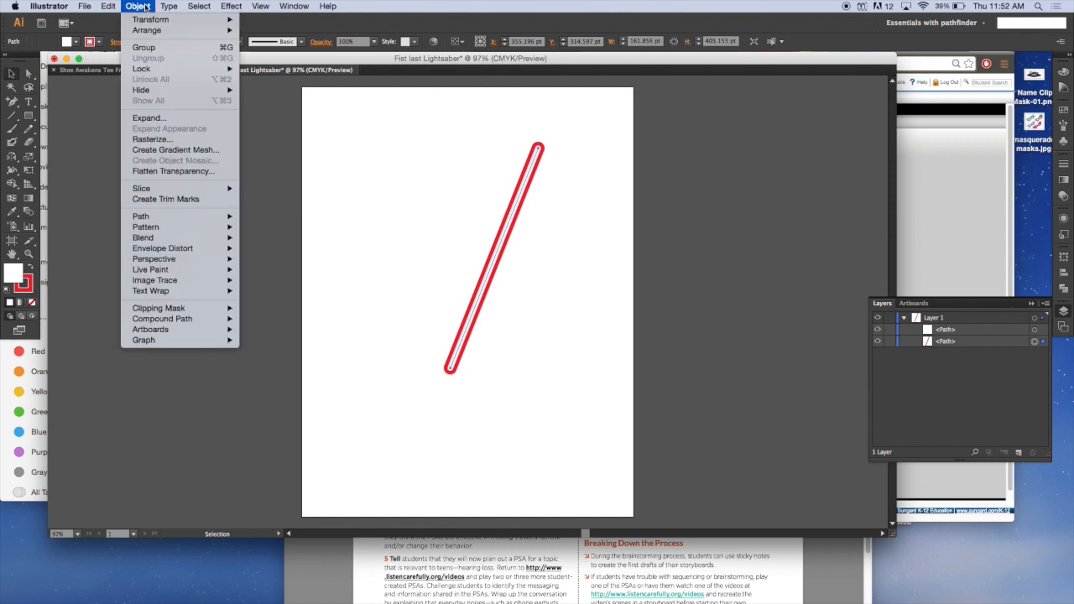
pyautogui.moveTo(144, 220)
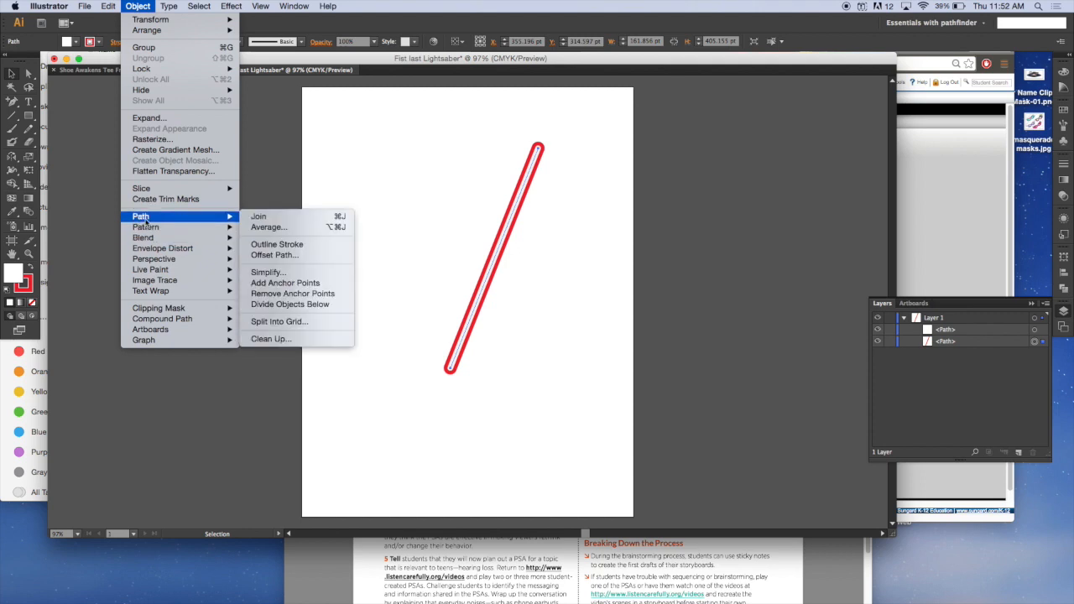
pyautogui.click(287, 244)
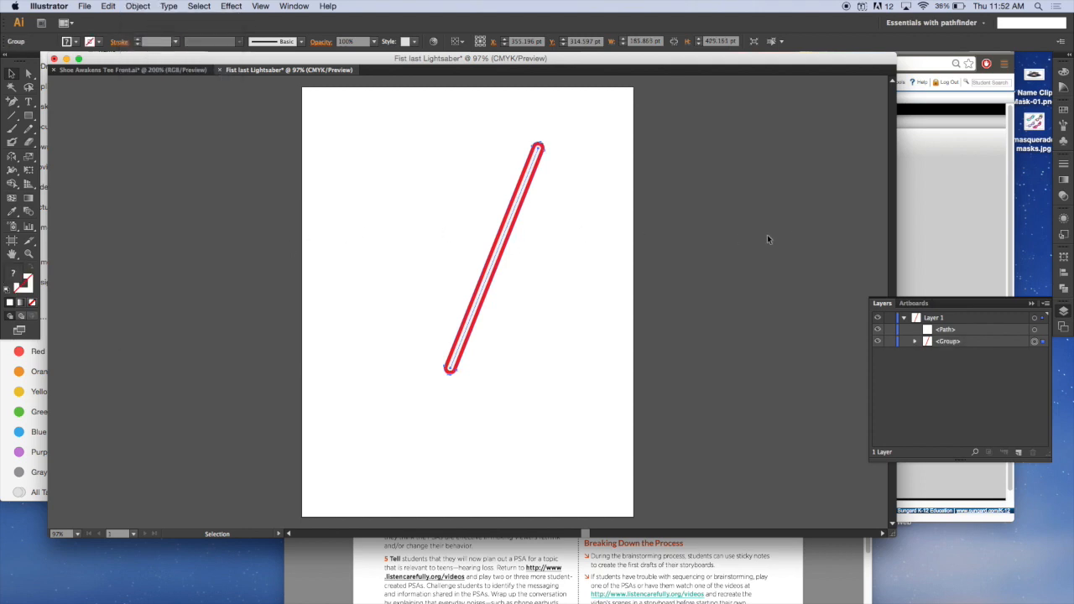
# - Merge the outlined red group into a single shape with Pathfinder's Unite and bring the layer list back
pyautogui.click(1063, 288)
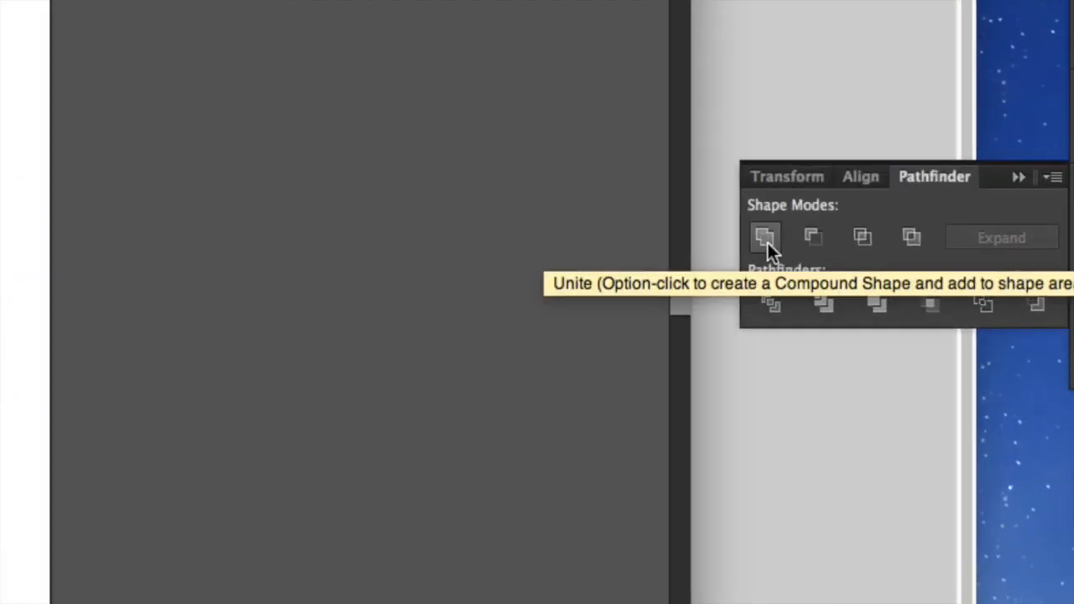
pyautogui.click(764, 241)
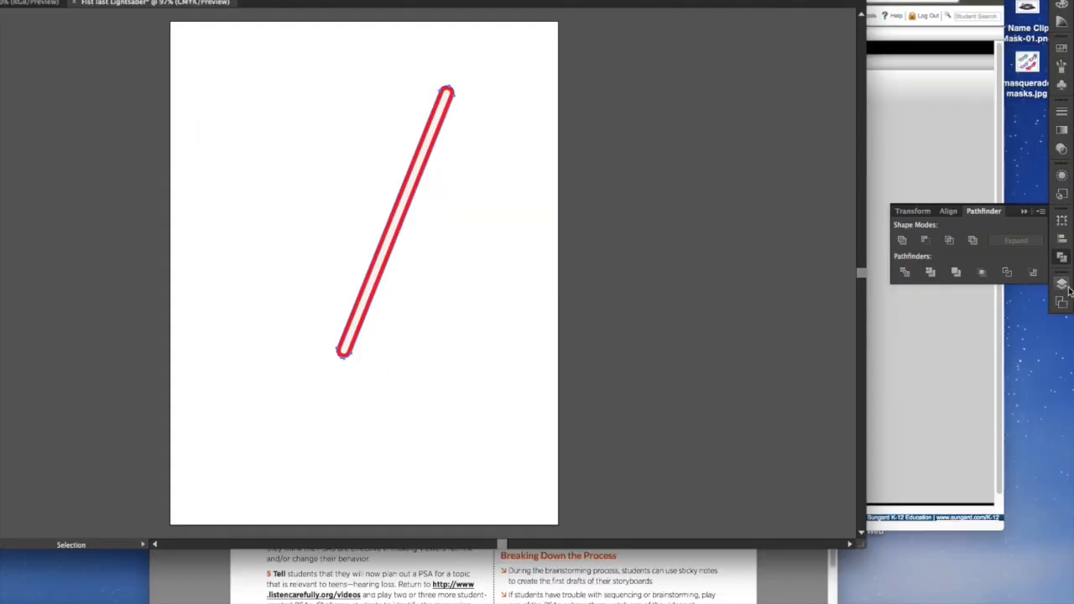
pyautogui.click(1062, 285)
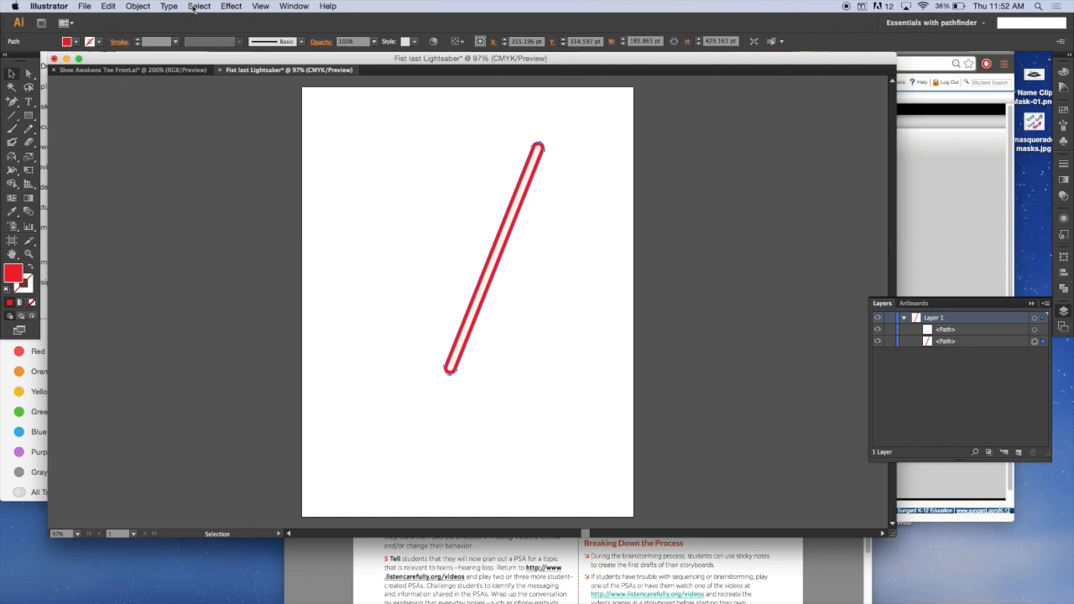
# - Apply a Gaussian Blur of about 33 pixels to the red shape, checking it with the preview, and deselect everything
pyautogui.click(233, 6)
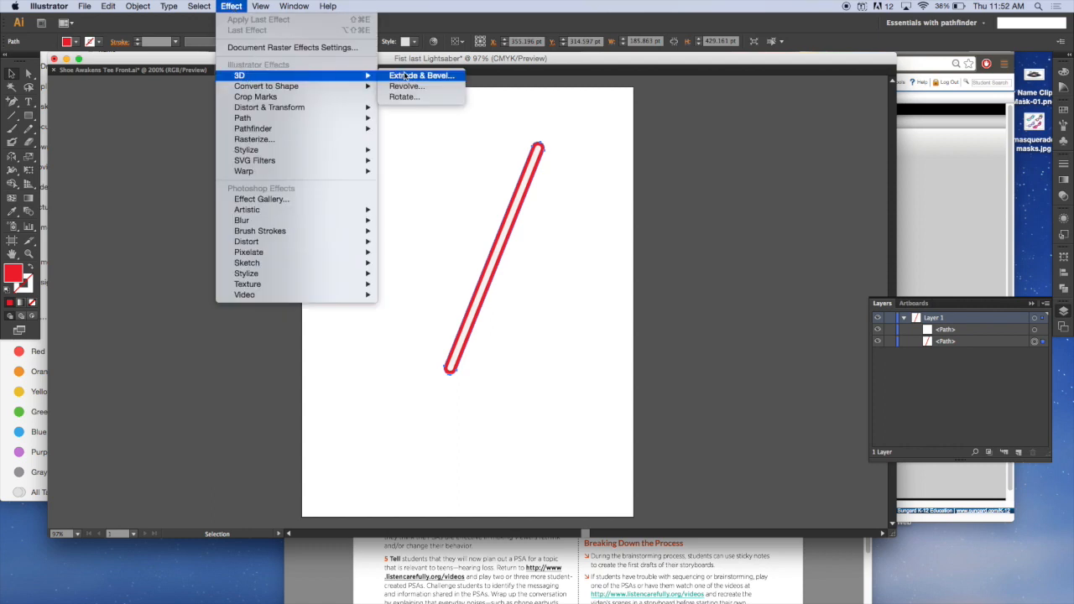
pyautogui.moveTo(274, 221)
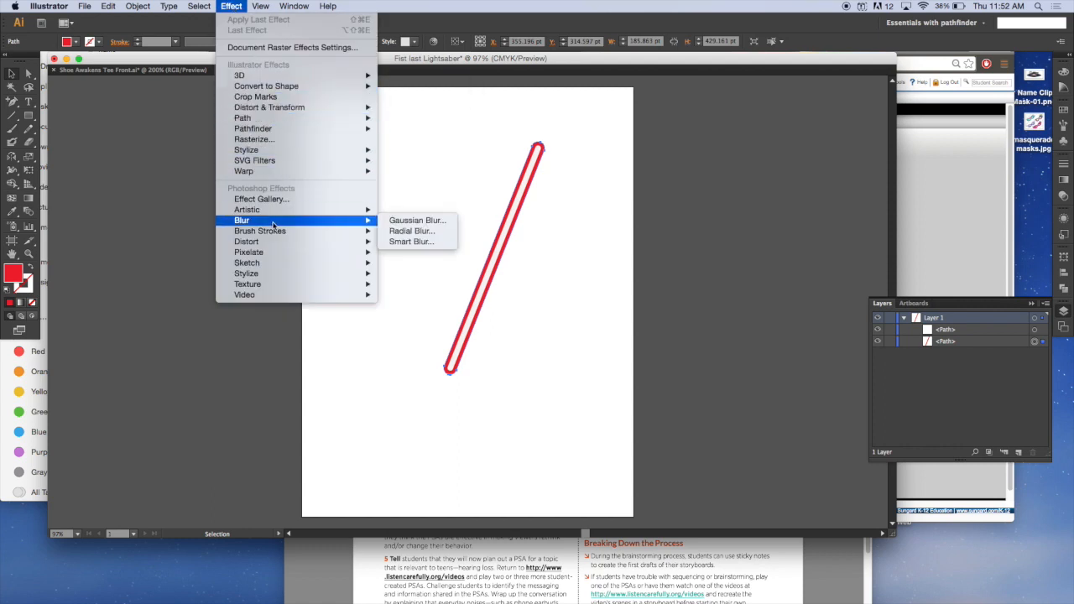
pyautogui.click(411, 222)
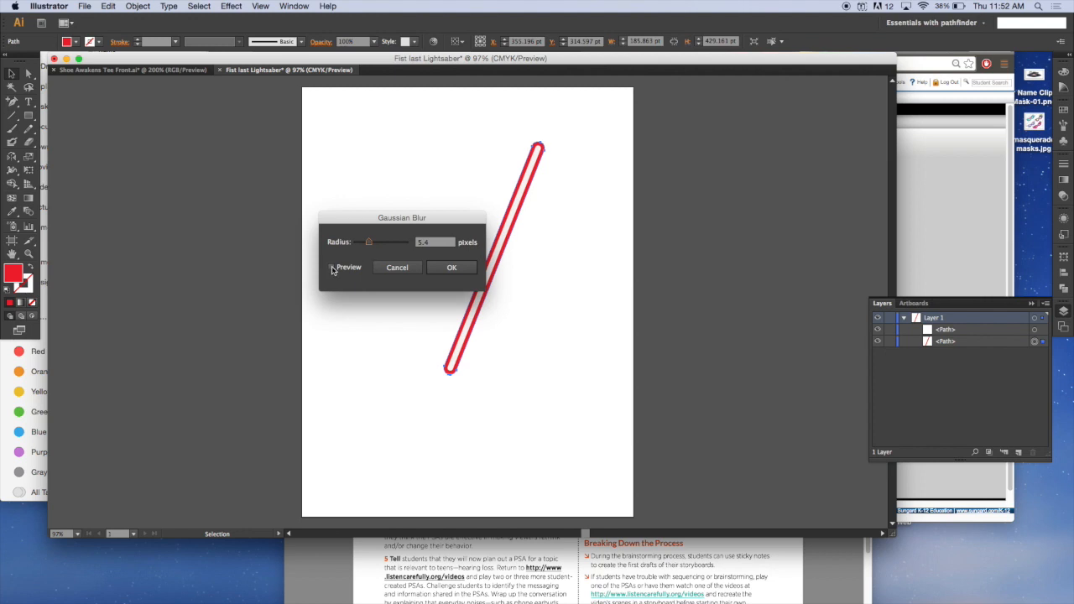
pyautogui.click(332, 266)
pyautogui.moveTo(408, 220); pyautogui.dragTo(307, 178)
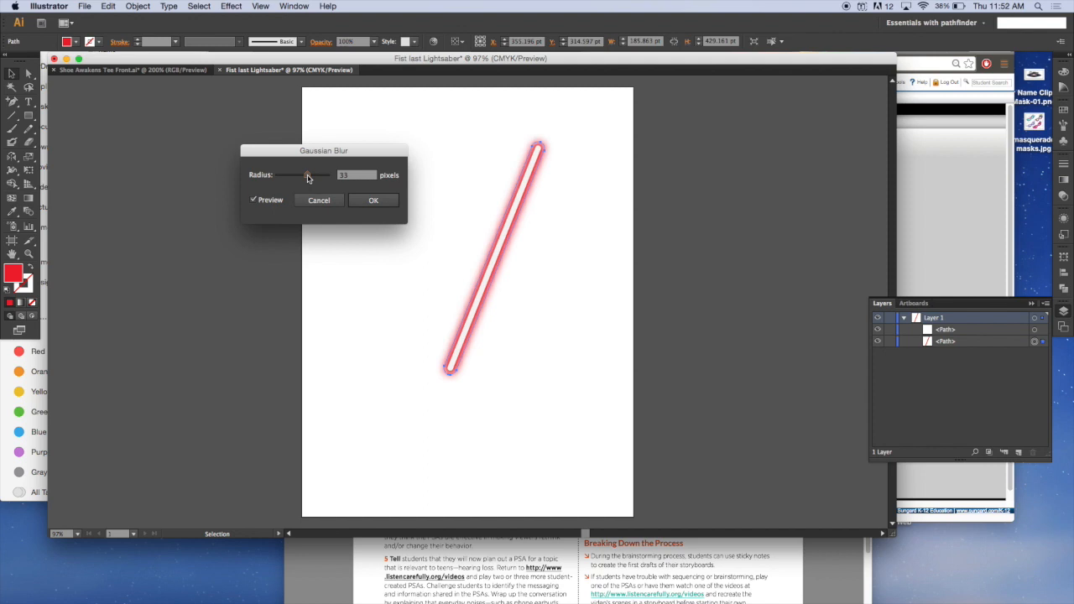
pyautogui.click(369, 200)
pyautogui.click(258, 278)
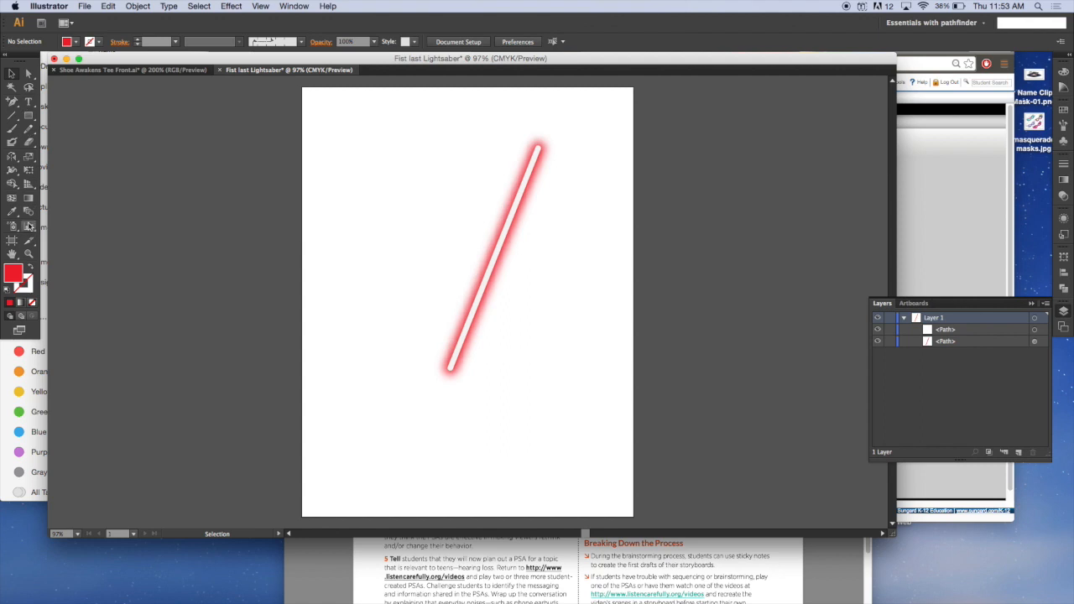
# - Draw a small circle about 34 pt across beside the blade with the Ellipse tool
pyautogui.click(28, 117)
pyautogui.moveTo(28, 117); pyautogui.dragTo(70, 143)
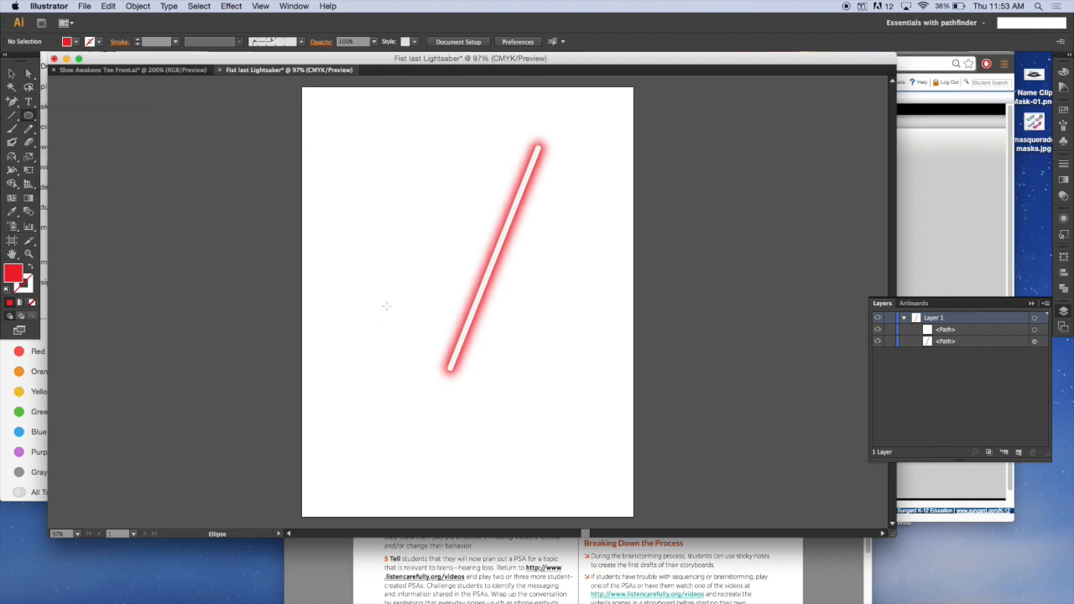
pyautogui.moveTo(386, 305)
pyautogui.mouseDown()
pyautogui.moveTo(379, 294)
pyautogui.moveTo(387, 308)
pyautogui.mouseUp()
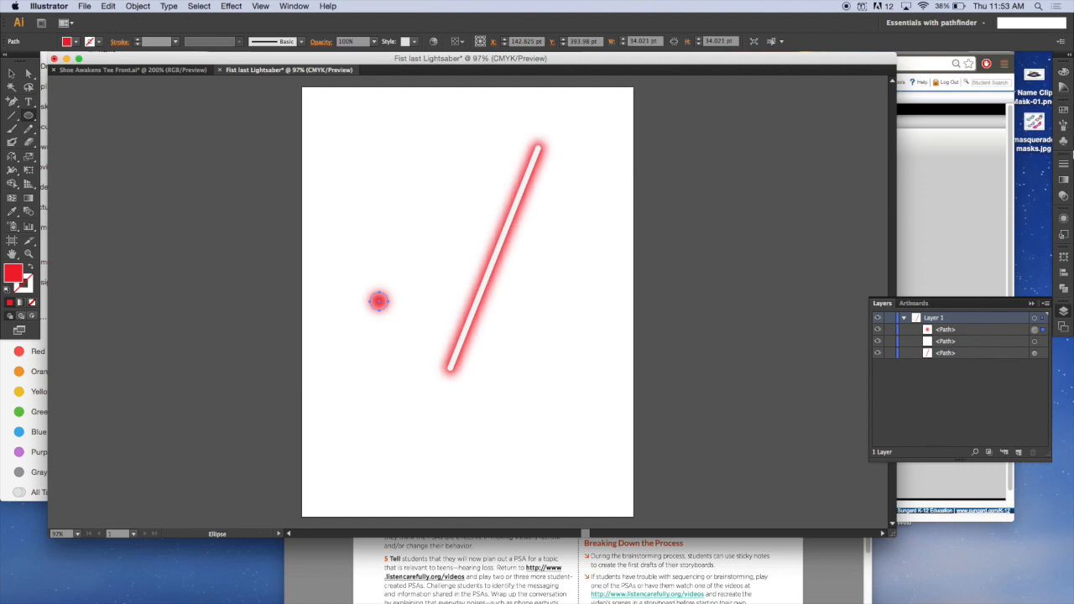
# - Remove the Gaussian Blur effect from the circle and change its fill to medium gray
pyautogui.click(1064, 218)
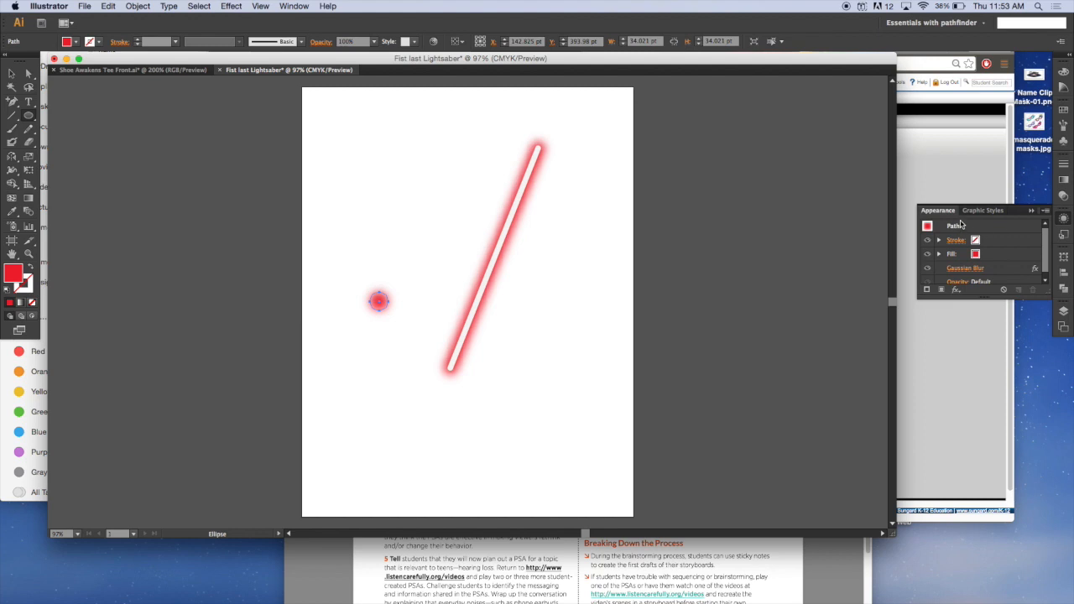
pyautogui.moveTo(1046, 295); pyautogui.dragTo(1046, 337)
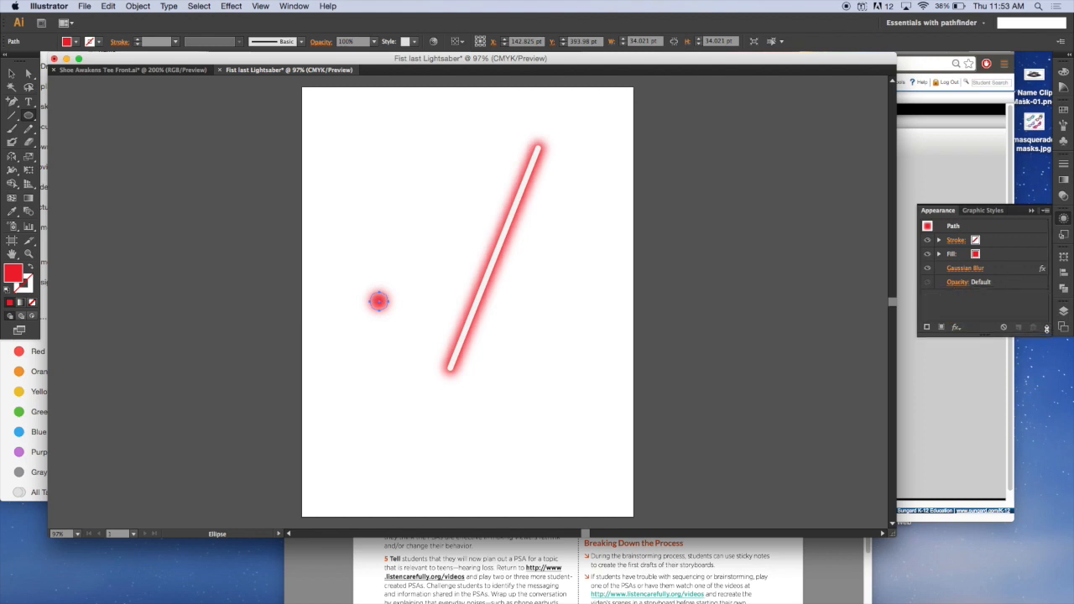
pyautogui.click(991, 272)
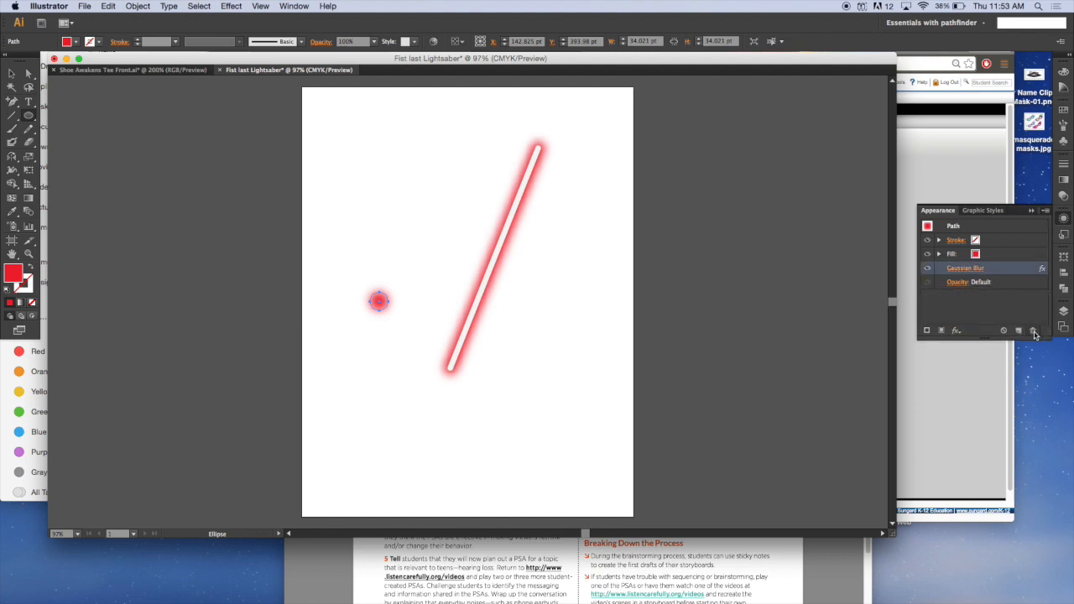
pyautogui.click(1033, 334)
pyautogui.click(75, 41)
pyautogui.click(55, 97)
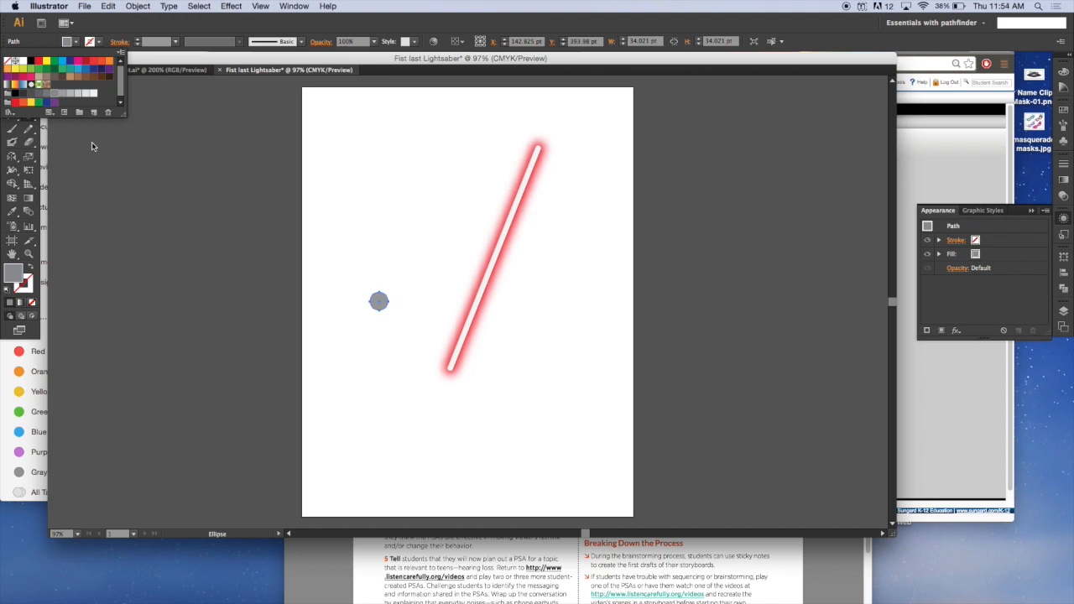
# - Duplicate the gray circle and place the copy above and to the left of the original
pyautogui.press('v')
pyautogui.moveTo(329, 283); pyautogui.dragTo(391, 322)
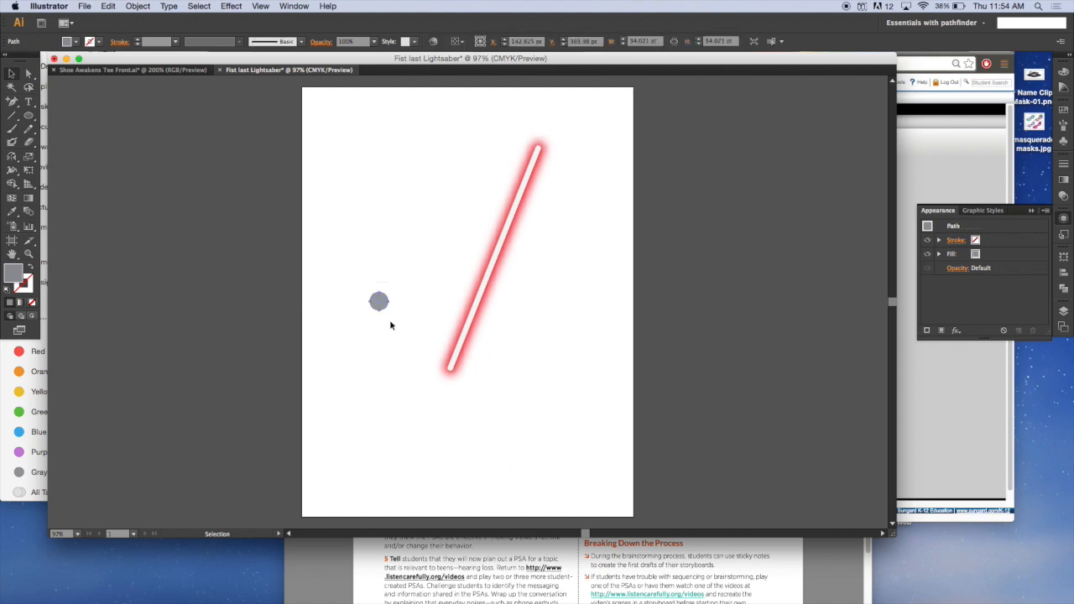
pyautogui.hotkey('ctrl', 'v')
pyautogui.moveTo(464, 299); pyautogui.dragTo(326, 234)
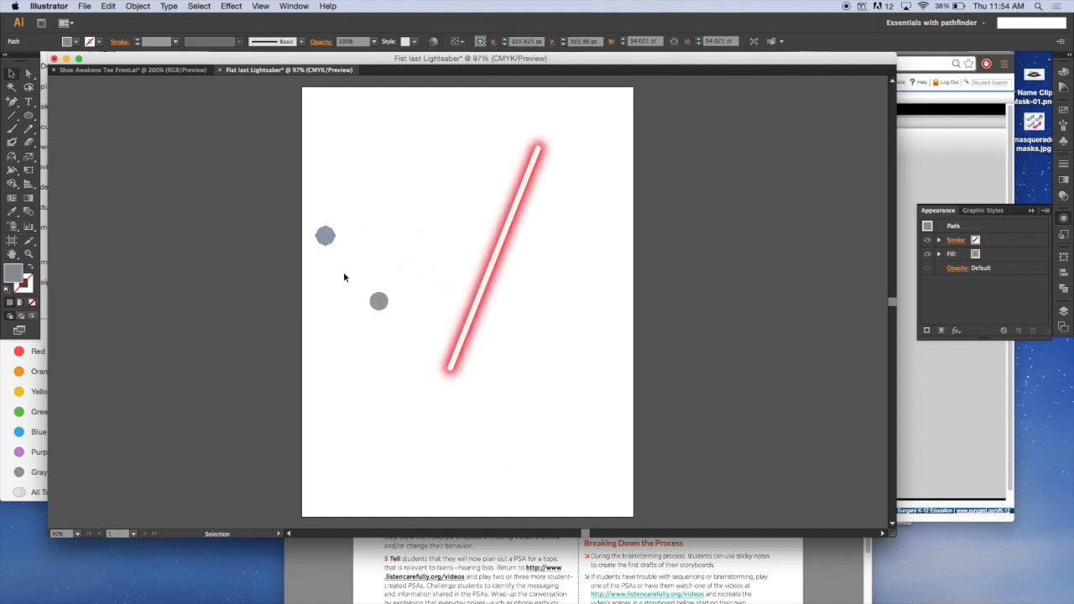
# - Start a 3D Extrude & Bevel effect on the lower gray circle with the preview turned on and the artwork in view
pyautogui.click(378, 301)
pyautogui.click(232, 7)
pyautogui.moveTo(267, 77)
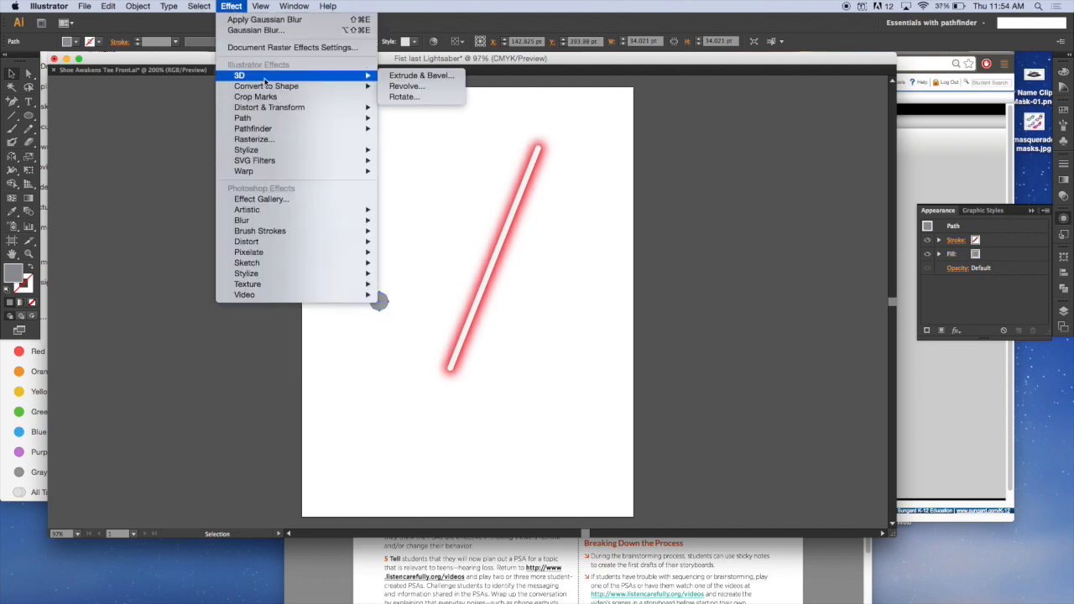
pyautogui.click(427, 77)
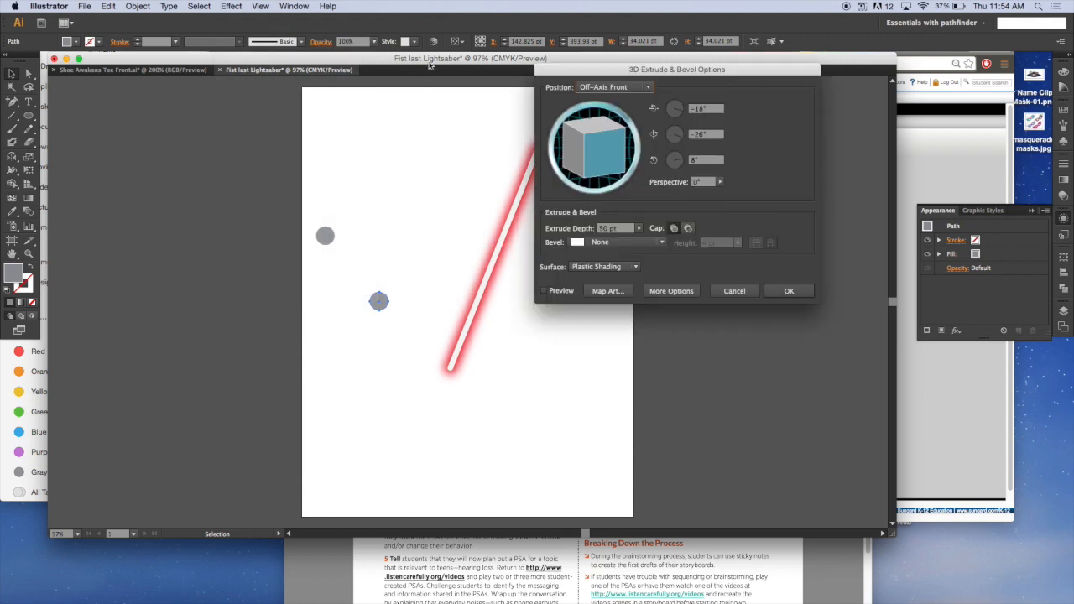
pyautogui.moveTo(694, 65); pyautogui.dragTo(103, 33)
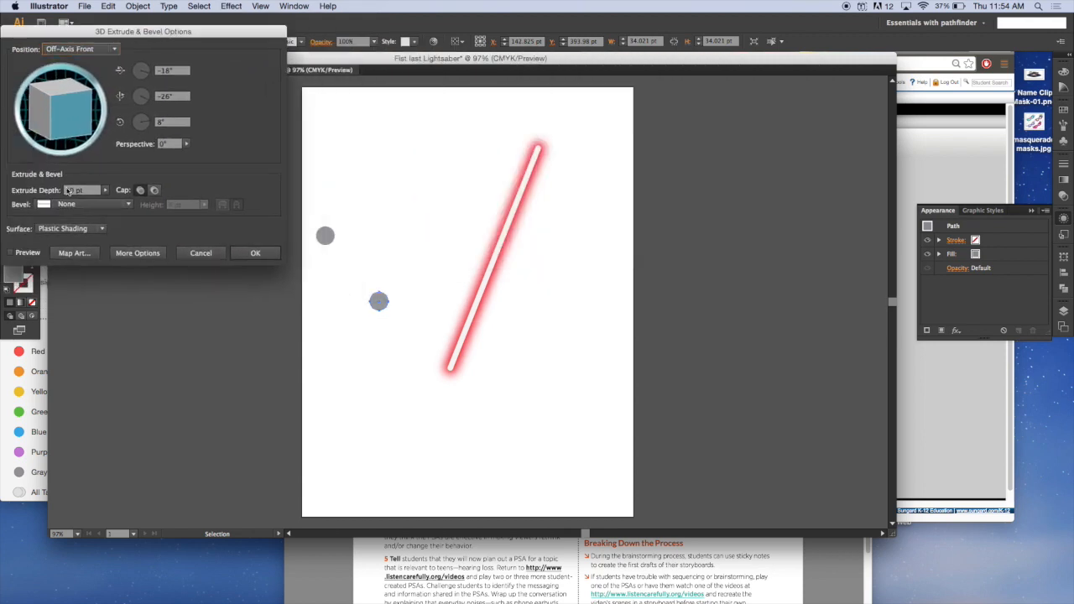
pyautogui.click(10, 252)
pyautogui.moveTo(148, 36); pyautogui.dragTo(672, 182)
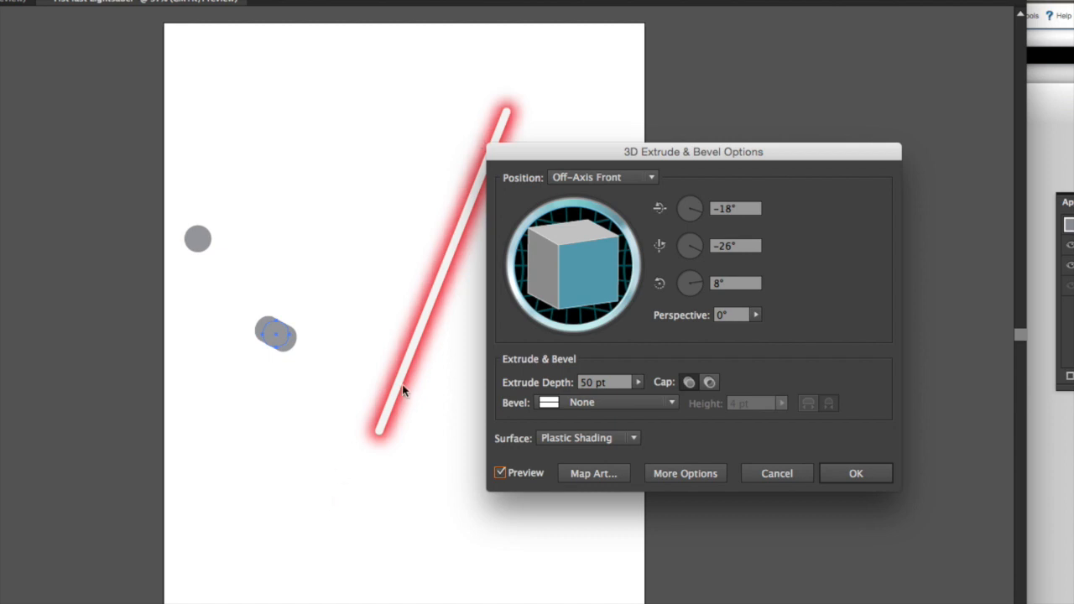
# - Try Diffuse Shading on the extruded circle and rotate it to 52°, -42° and 13° about the three axes
pyautogui.click(620, 445)
pyautogui.click(586, 495)
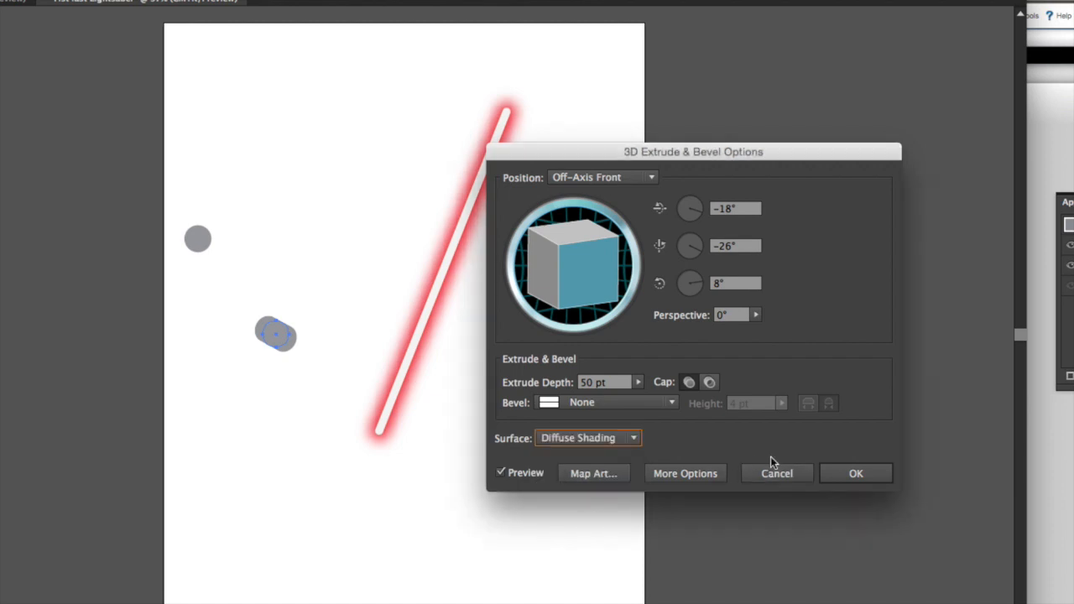
pyautogui.click(699, 210)
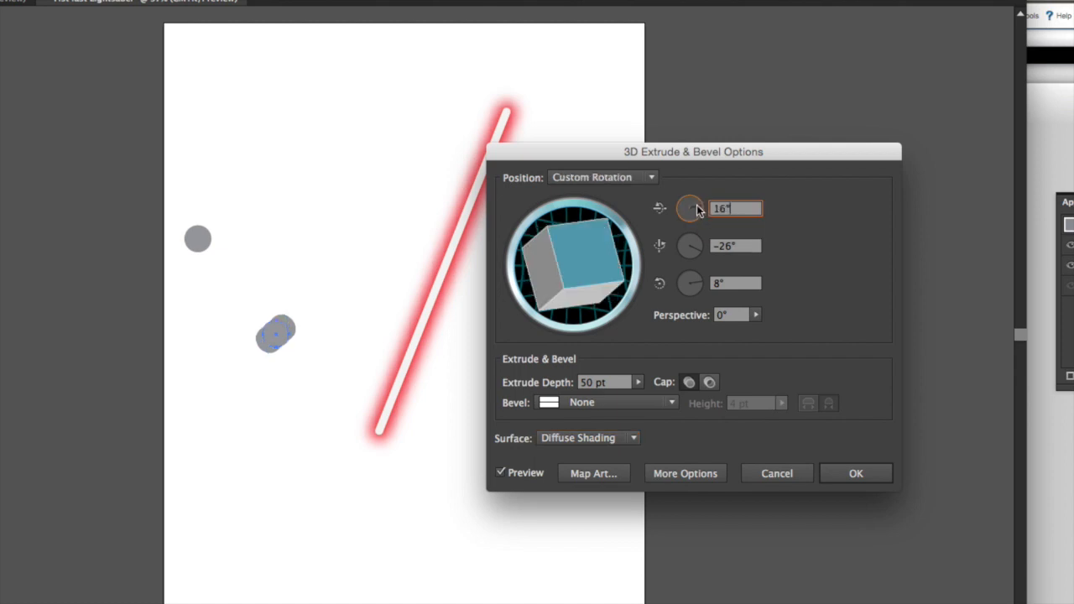
pyautogui.press('Down')
pyautogui.press('Down')
pyautogui.press('Down')
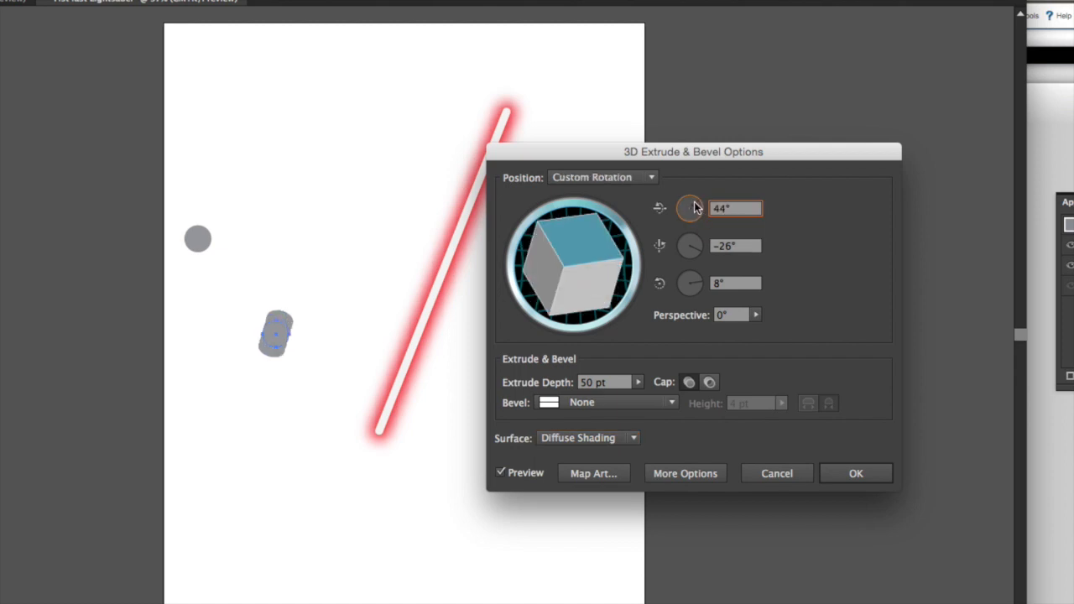
pyautogui.press('Up')
pyautogui.press('Up')
pyautogui.press('Up')
pyautogui.press('Up')
pyautogui.press('Up')
pyautogui.press('Up')
pyautogui.press('Up')
pyautogui.press('Up')
pyautogui.press('Up')
pyautogui.press('Up')
pyautogui.press('Up')
pyautogui.press('Up')
pyautogui.press('Up')
pyautogui.press('Up')
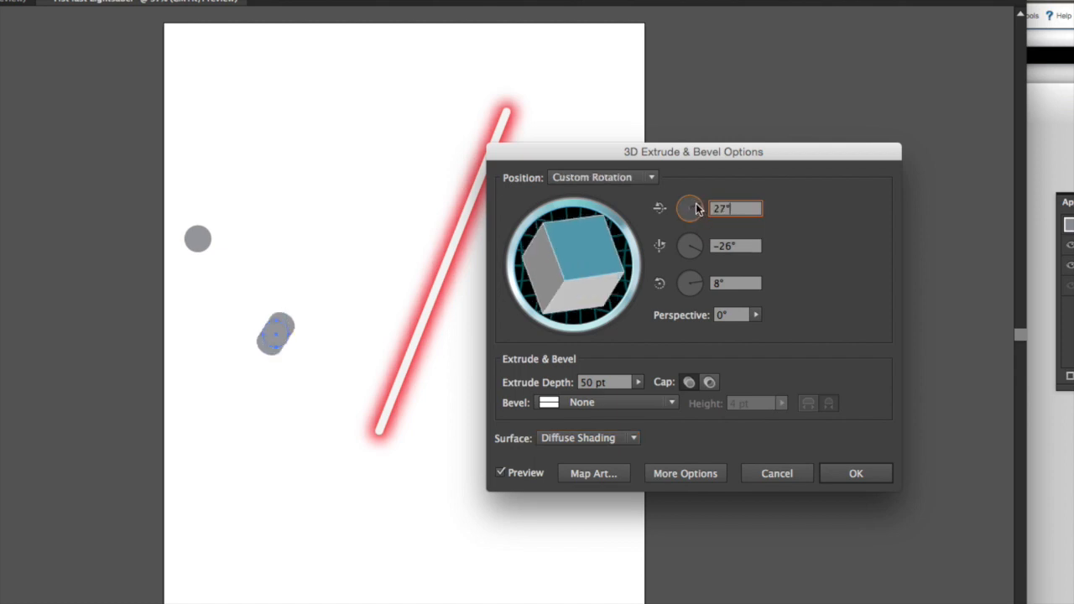
pyautogui.click(697, 245)
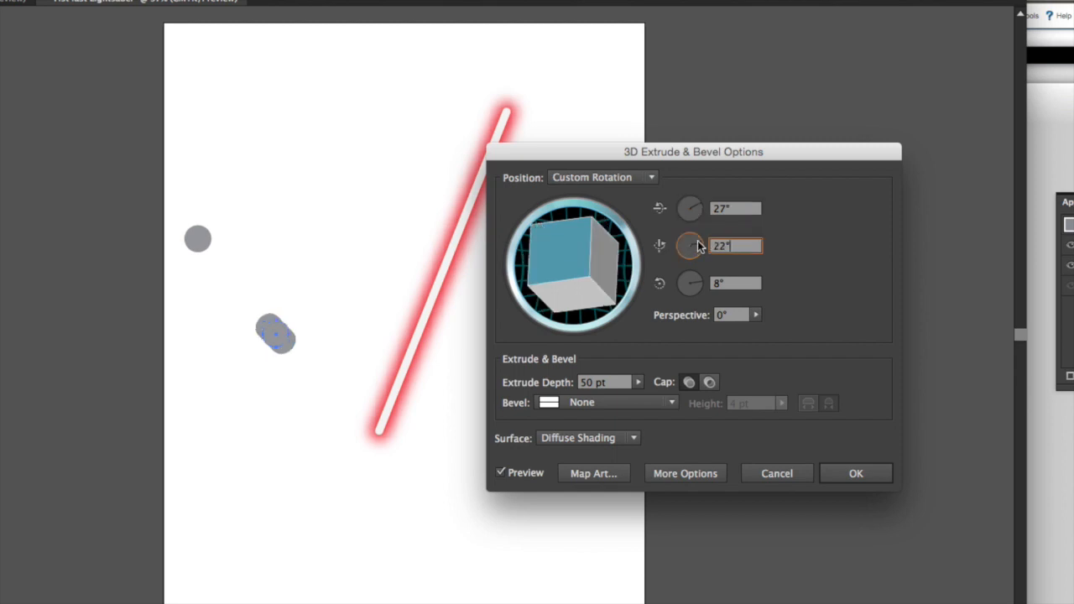
pyautogui.moveTo(605, 267)
pyautogui.mouseDown()
pyautogui.moveTo(614, 258)
pyautogui.moveTo(601, 256)
pyautogui.mouseUp()
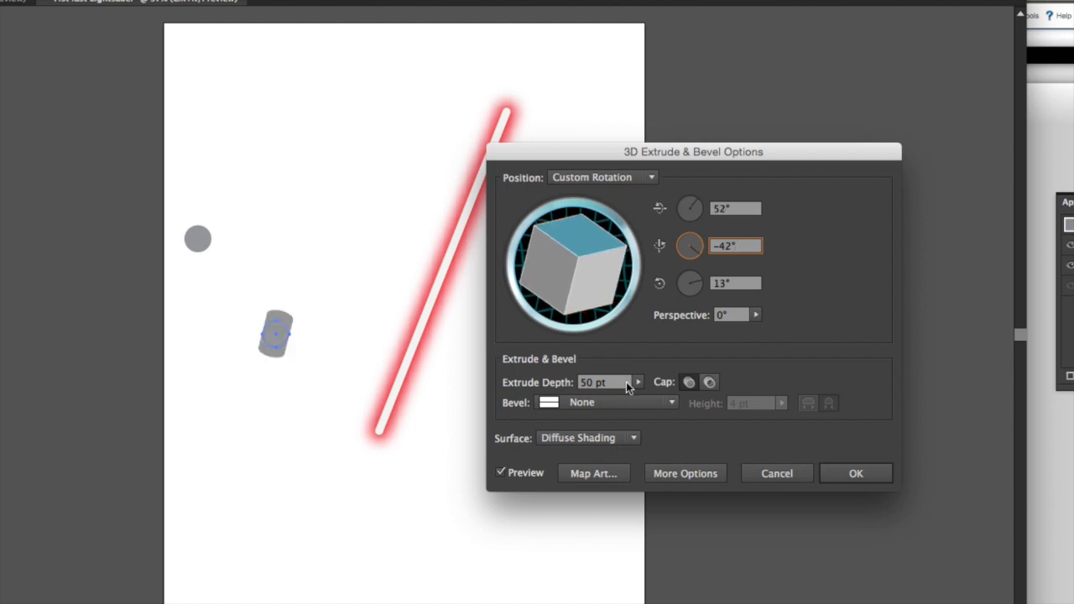
# - Show the extrusion as a Wireframe and rotate it to 46°, -45° and 9° so it leans like the blade
pyautogui.click(632, 441)
pyautogui.click(581, 458)
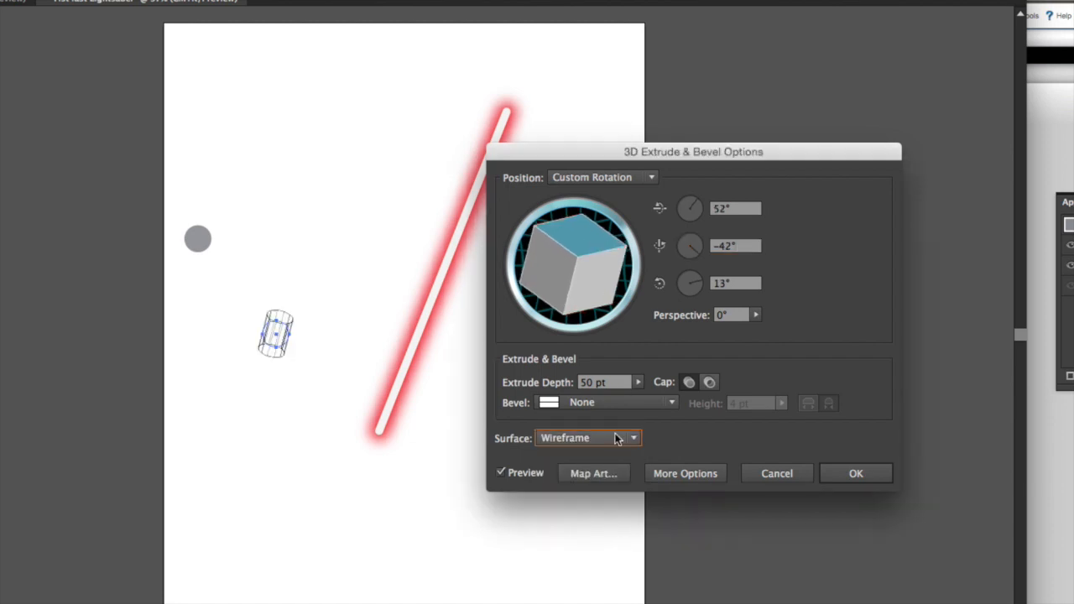
pyautogui.moveTo(620, 251); pyautogui.dragTo(591, 258)
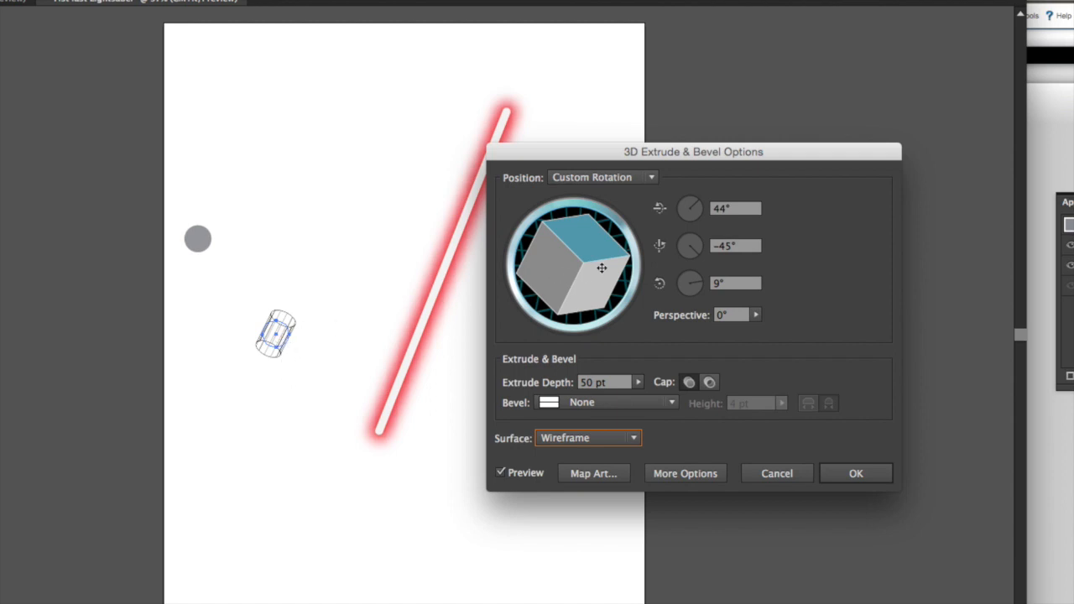
pyautogui.moveTo(601, 267); pyautogui.dragTo(614, 264)
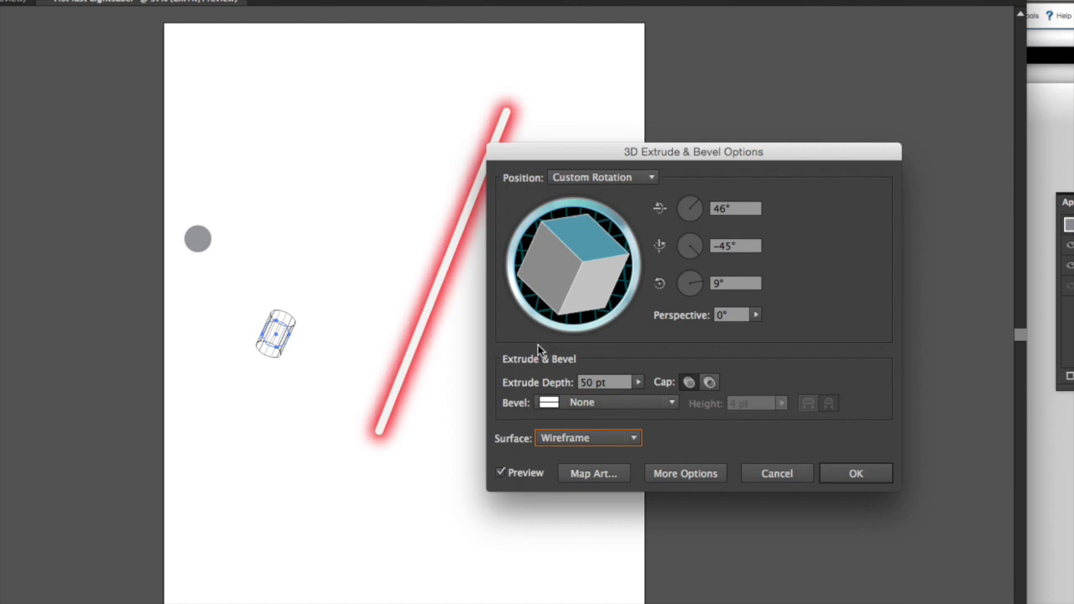
# - Lengthen the cylinder to an extrude depth of 217 pt and set its vertical-axis rotation to -39°
pyautogui.click(638, 384)
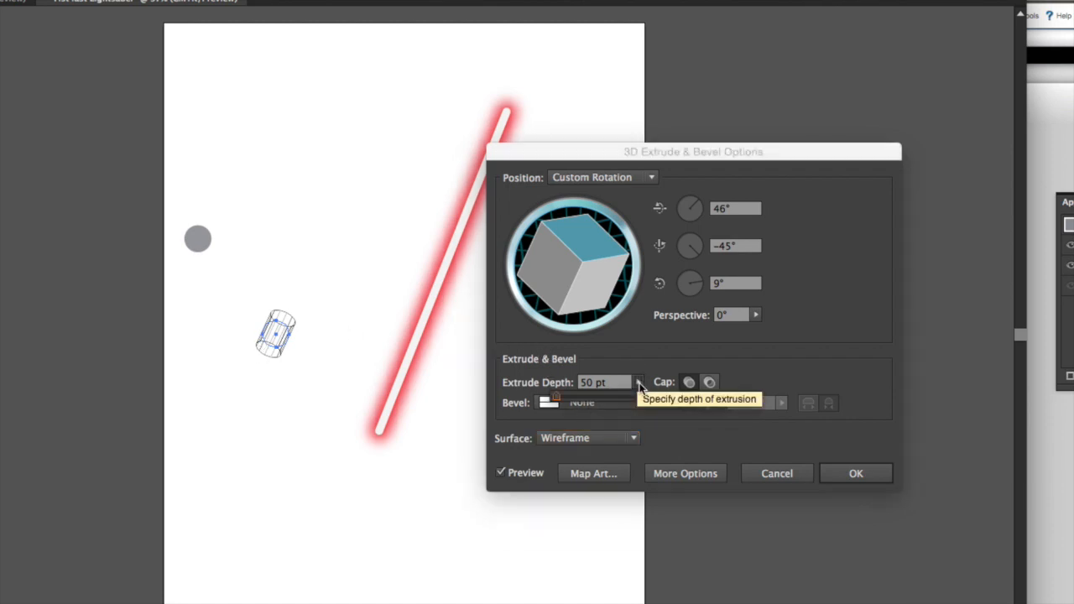
pyautogui.moveTo(557, 401); pyautogui.dragTo(564, 402)
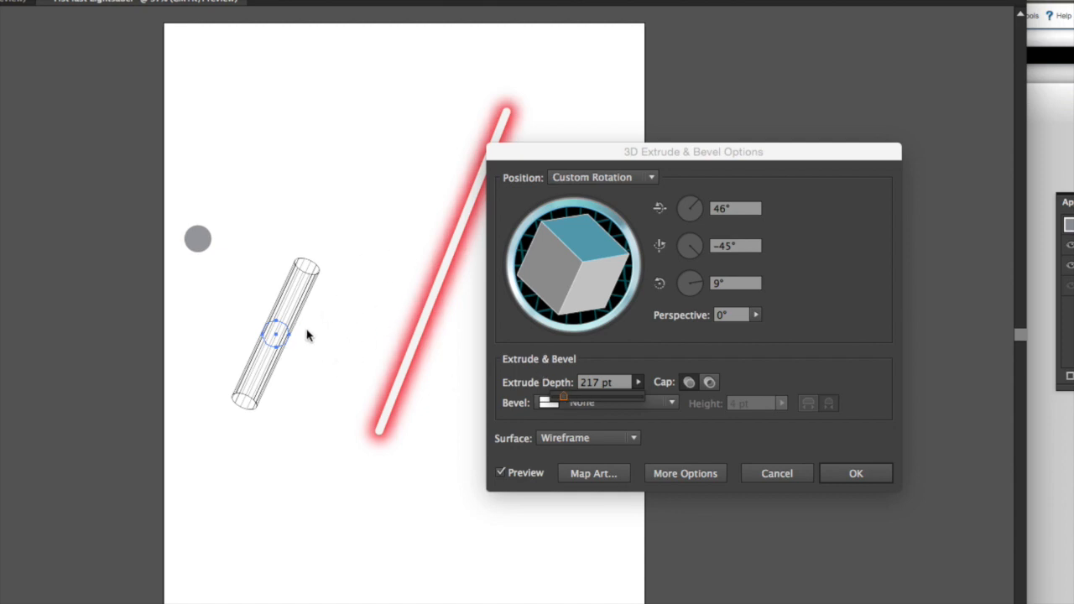
pyautogui.click(699, 253)
pyautogui.moveTo(699, 253); pyautogui.dragTo(698, 253)
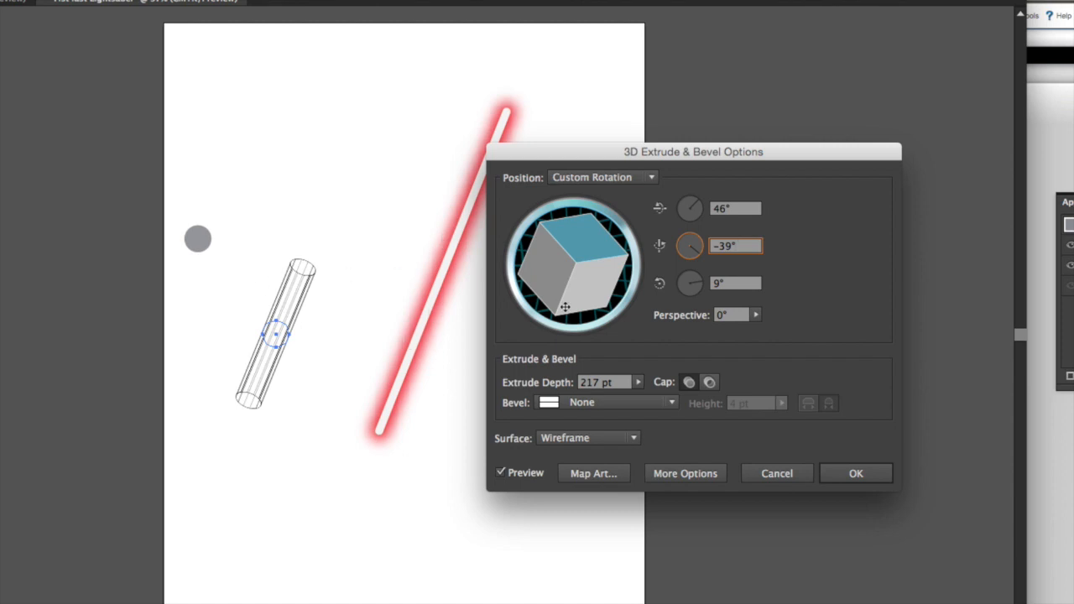
# - Apply the extrusion with Plastic Shading and change the cylinder's fill to a lighter gray
pyautogui.click(587, 437)
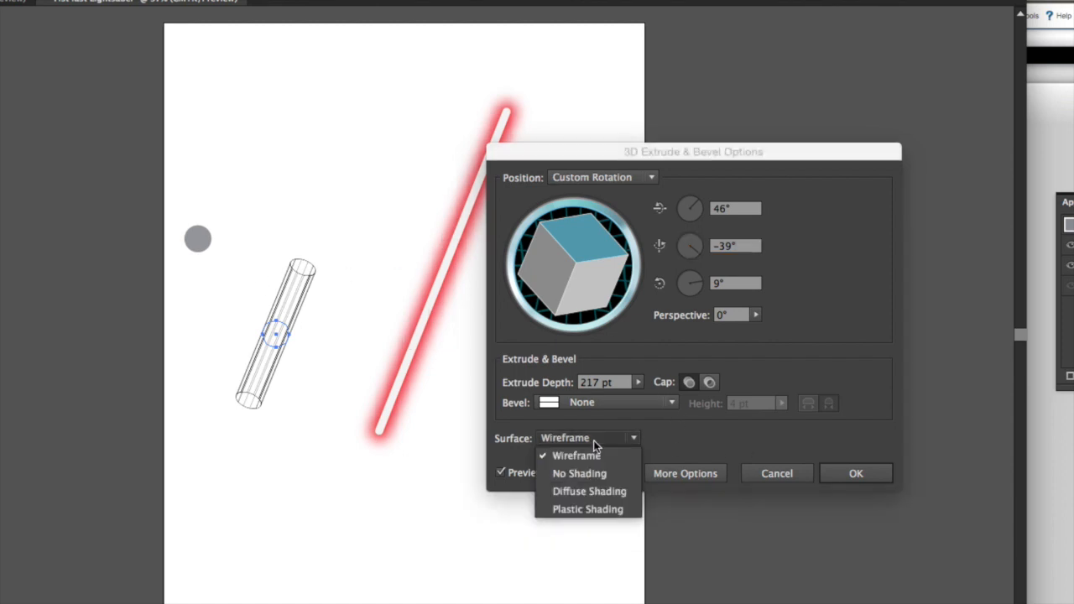
pyautogui.click(583, 508)
pyautogui.click(843, 475)
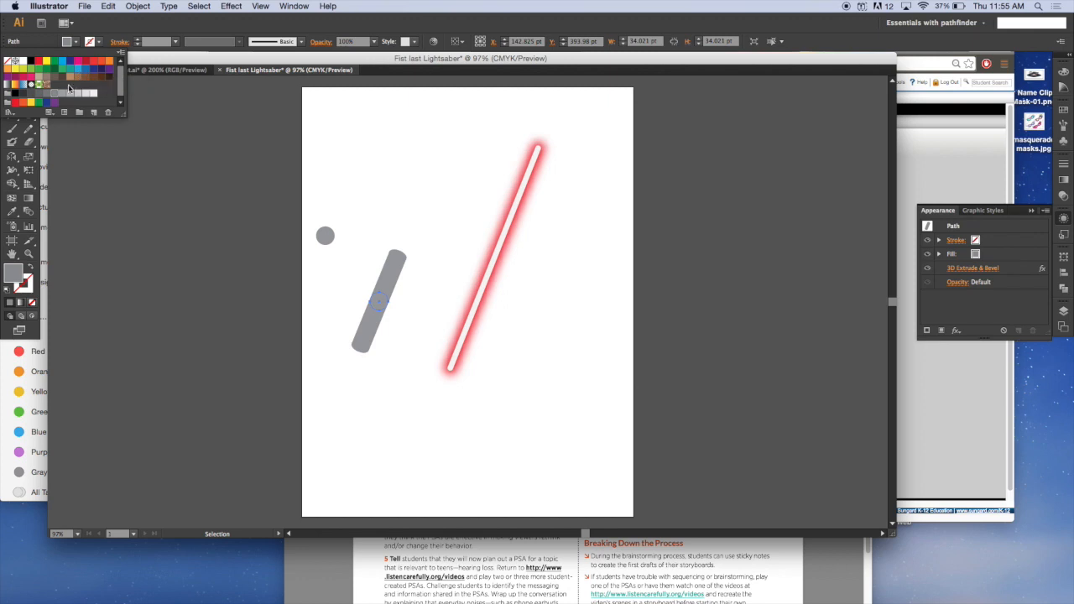
pyautogui.click(78, 96)
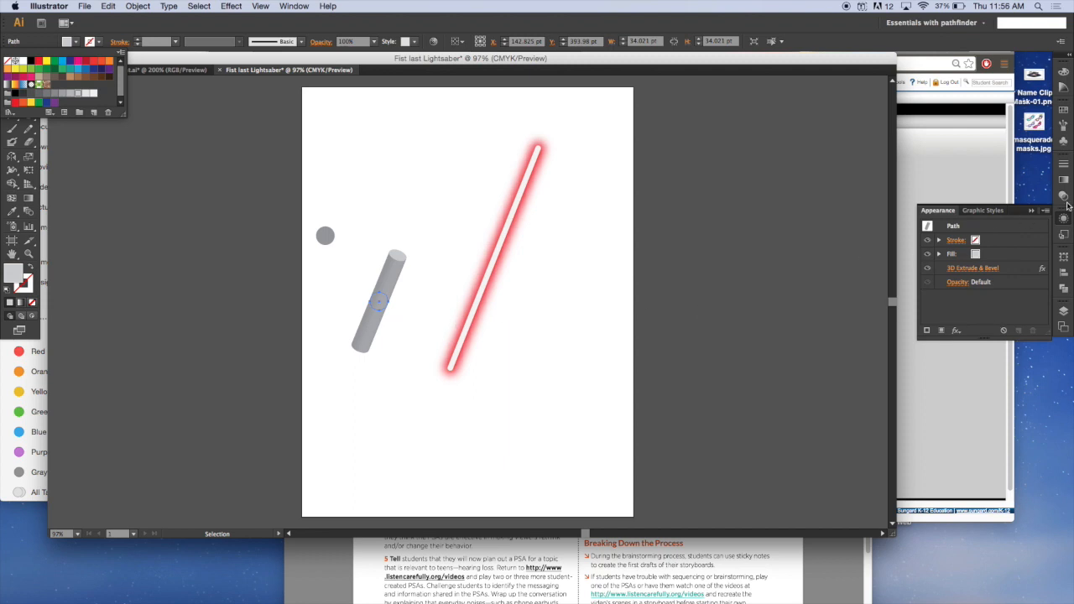
# - Rotate the gray cylinder's 3D extrusion to -41°, 54° and 15° about the X, Y and Z axes, showing its lower cap
pyautogui.click(983, 271)
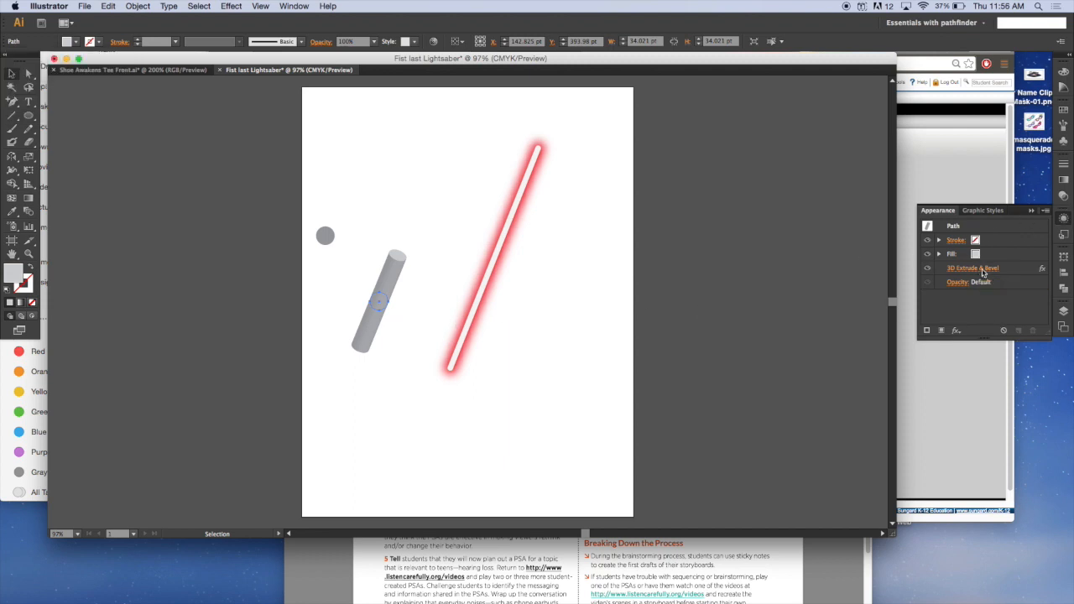
pyautogui.click(983, 271)
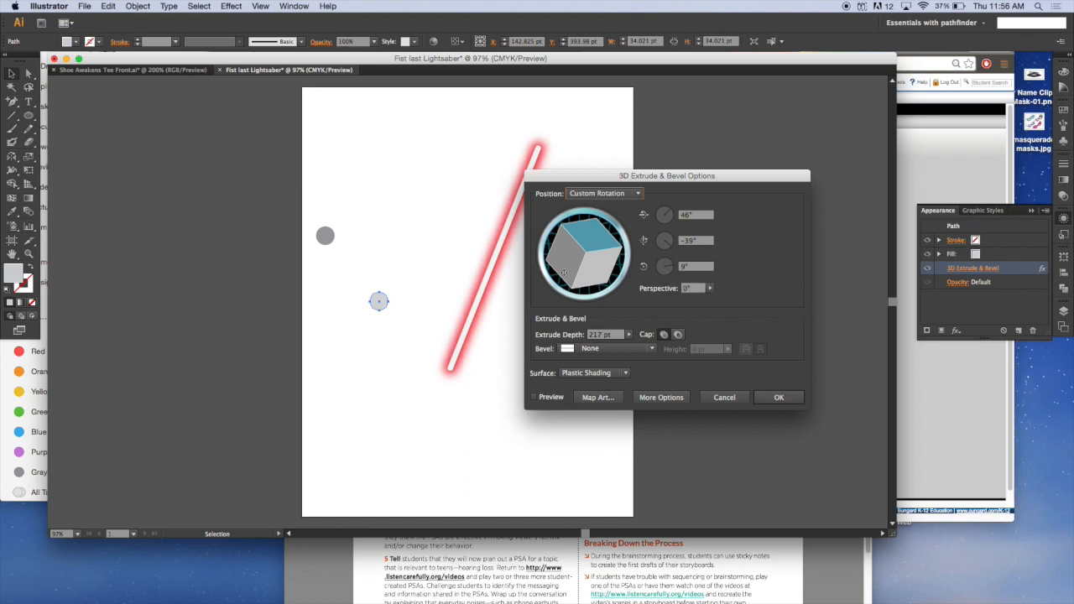
pyautogui.click(533, 396)
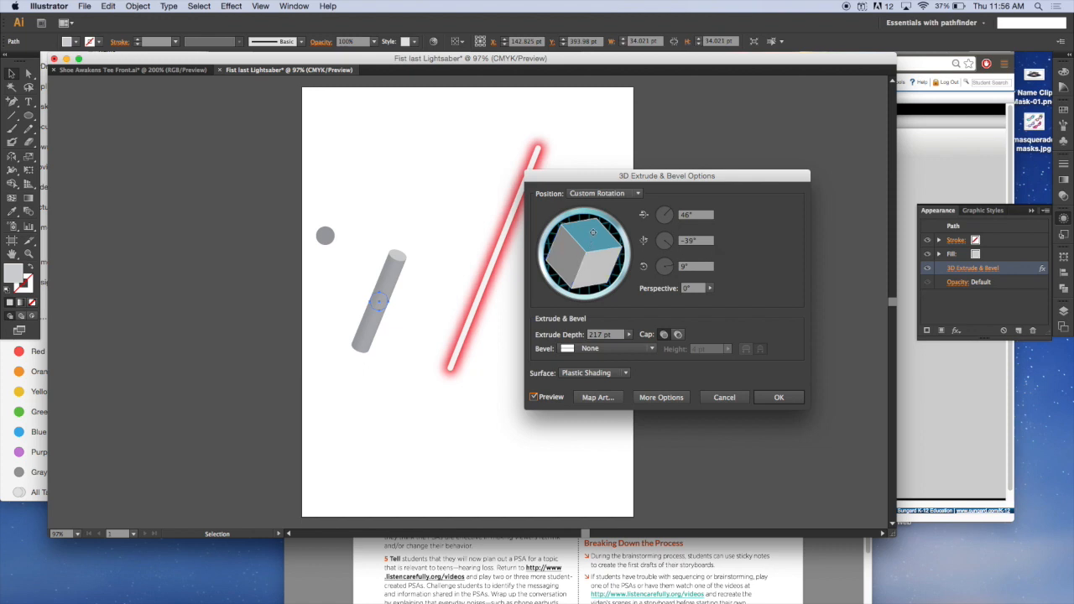
pyautogui.moveTo(593, 233); pyautogui.dragTo(567, 289)
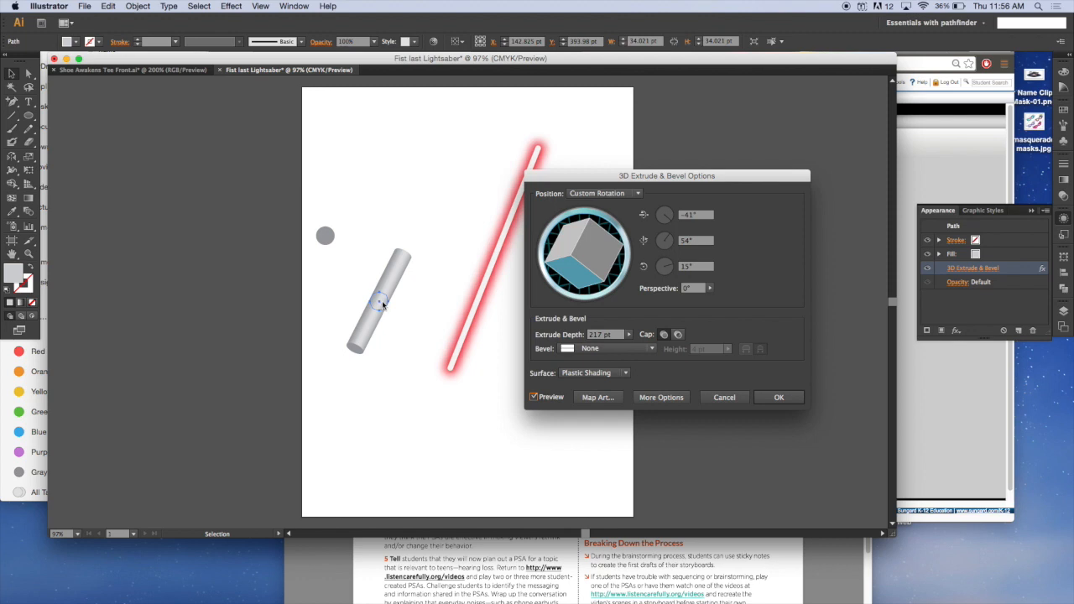
pyautogui.click(778, 397)
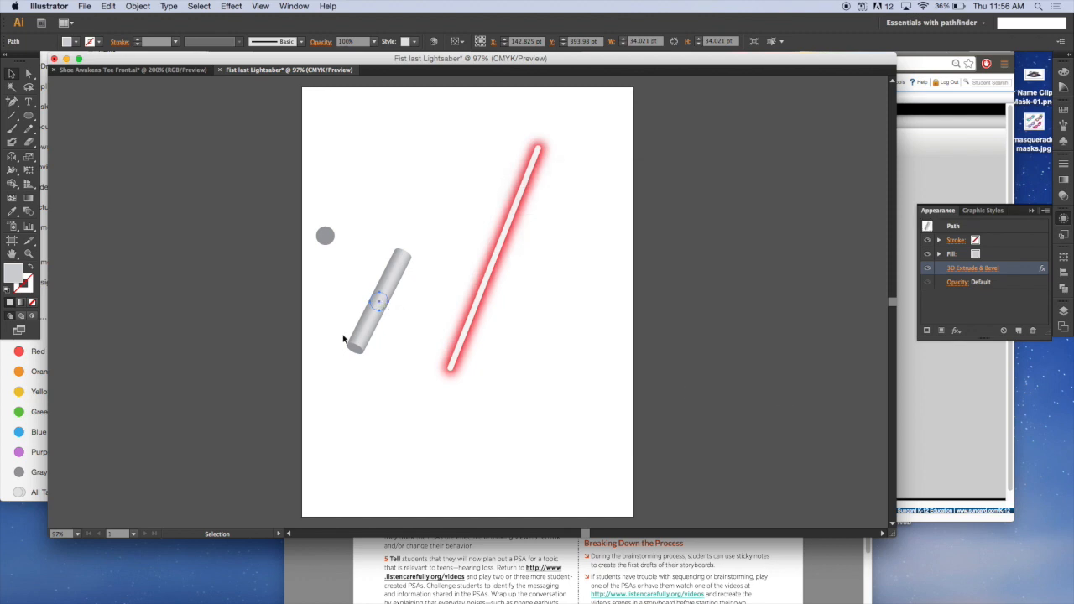
# - Move the cylinder alongside the lower end of the blade and align it by setting its X and Y rotations to -45° and 48°
pyautogui.moveTo(379, 307); pyautogui.dragTo(449, 329)
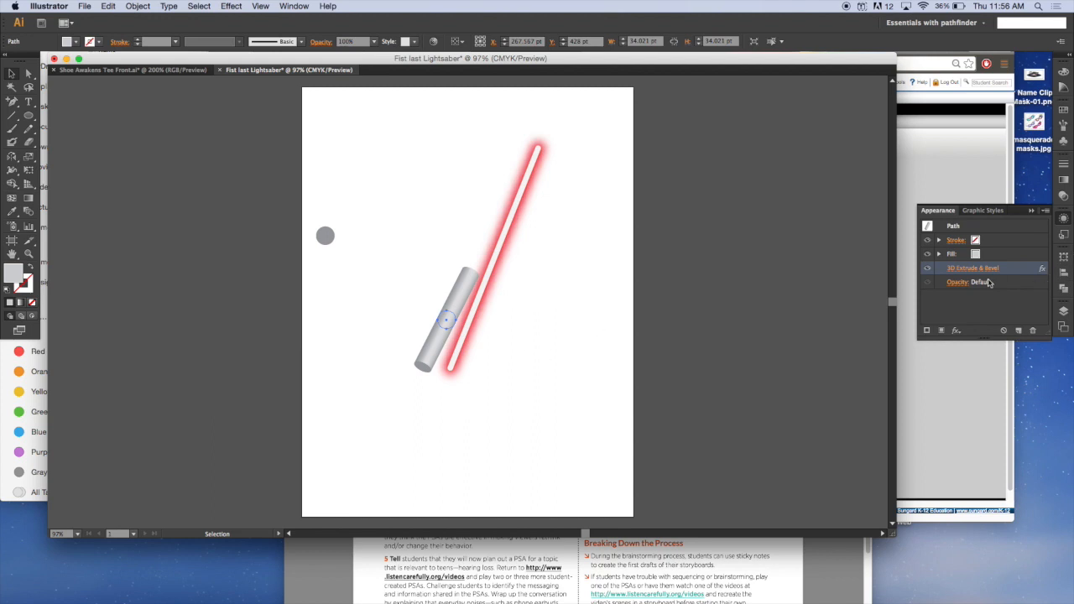
pyautogui.moveTo(454, 317); pyautogui.dragTo(460, 319)
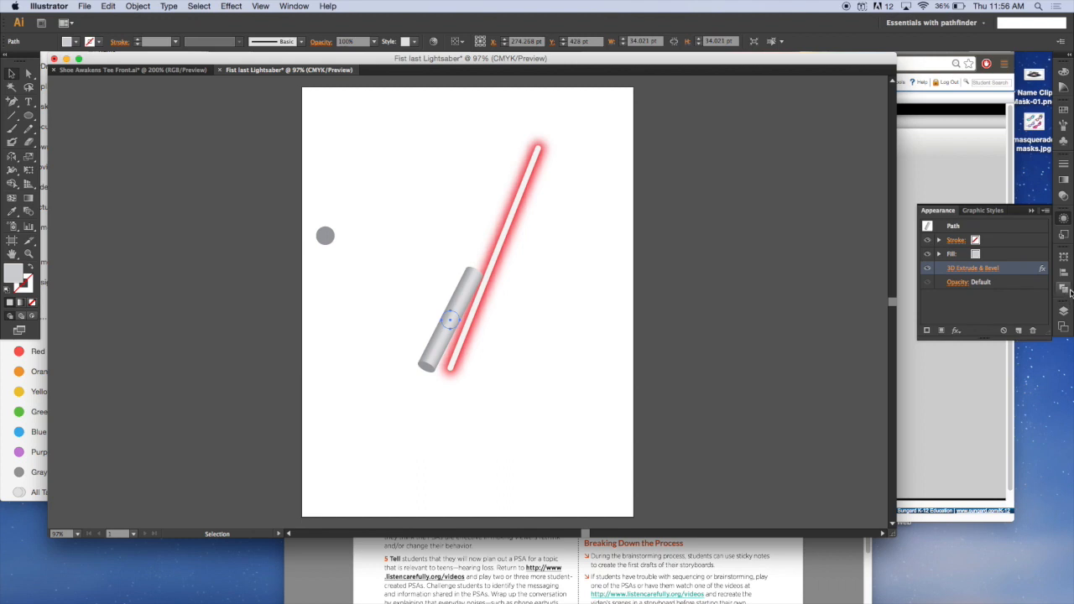
pyautogui.click(983, 269)
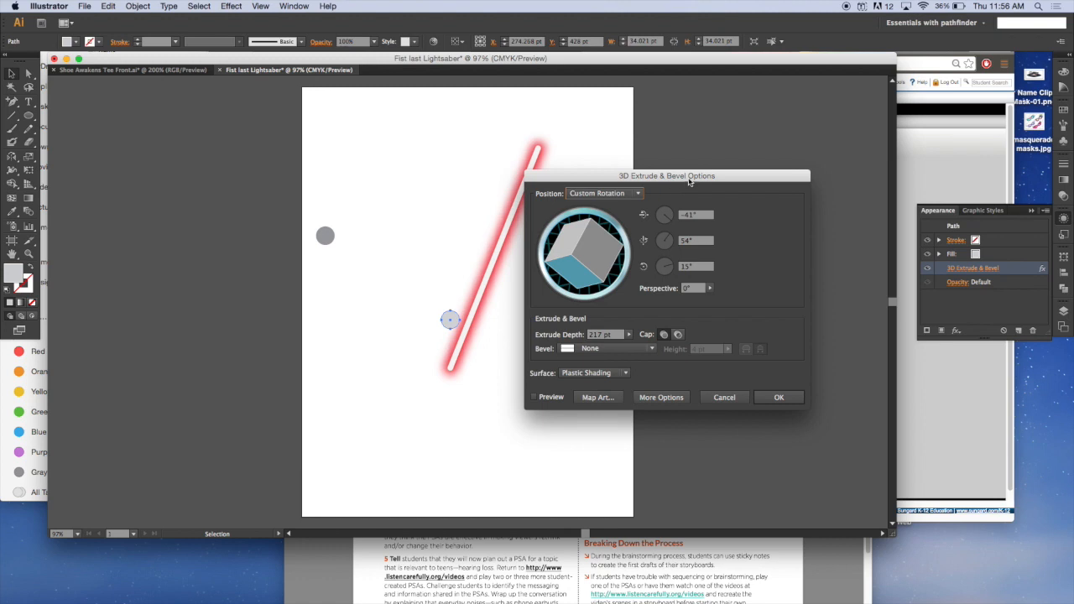
pyautogui.moveTo(689, 179); pyautogui.dragTo(726, 173)
pyautogui.moveTo(612, 272); pyautogui.dragTo(615, 276)
pyautogui.click(572, 392)
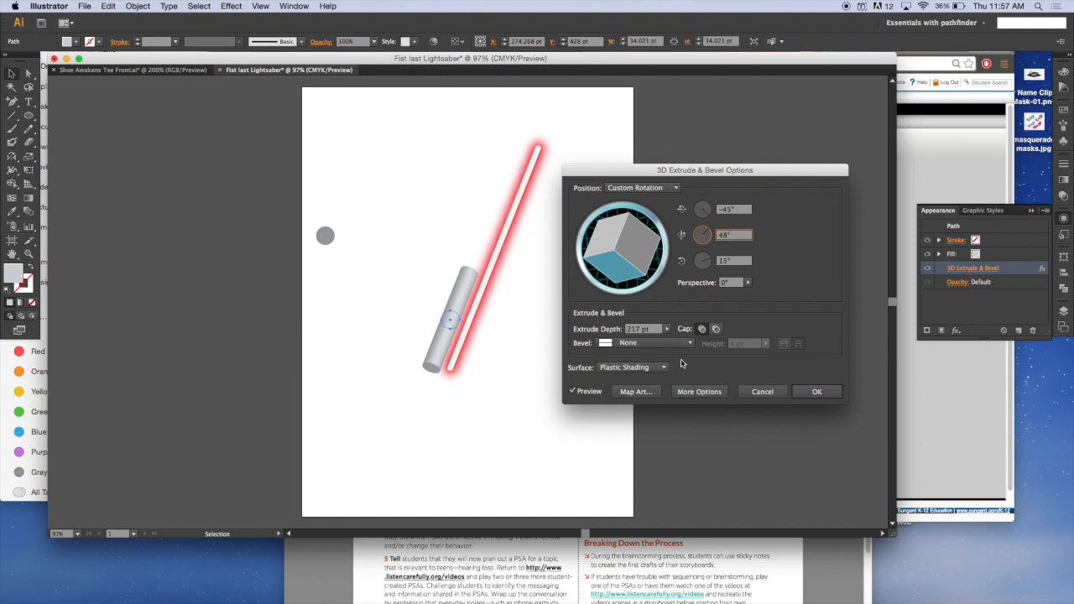
pyautogui.click(821, 394)
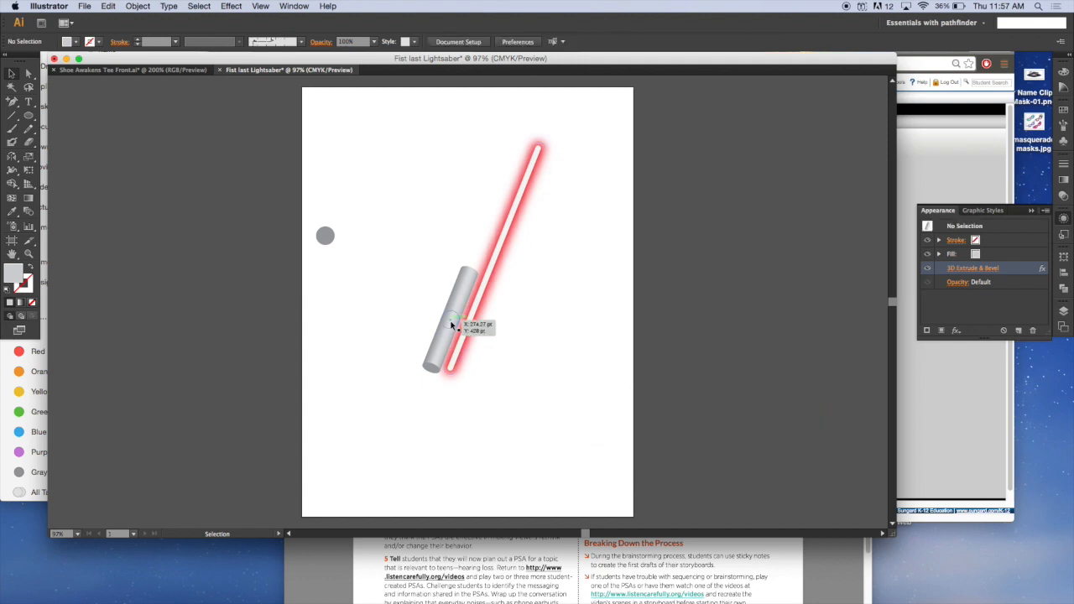
# - Duplicate the cylinder and place the copy on the empty area below and to the left of the original
pyautogui.press('a')
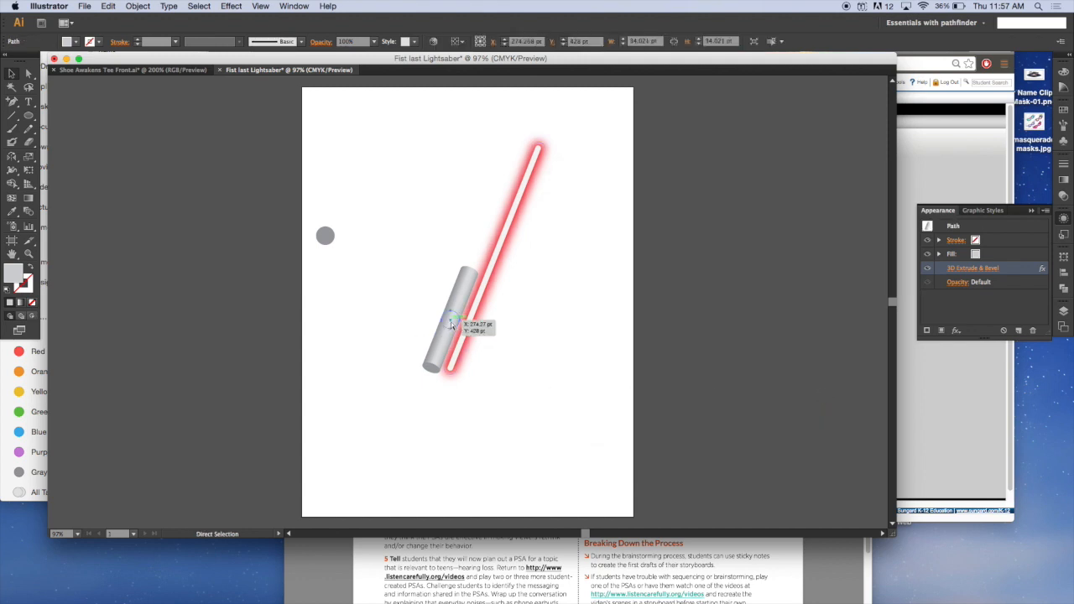
pyautogui.press('super+v')
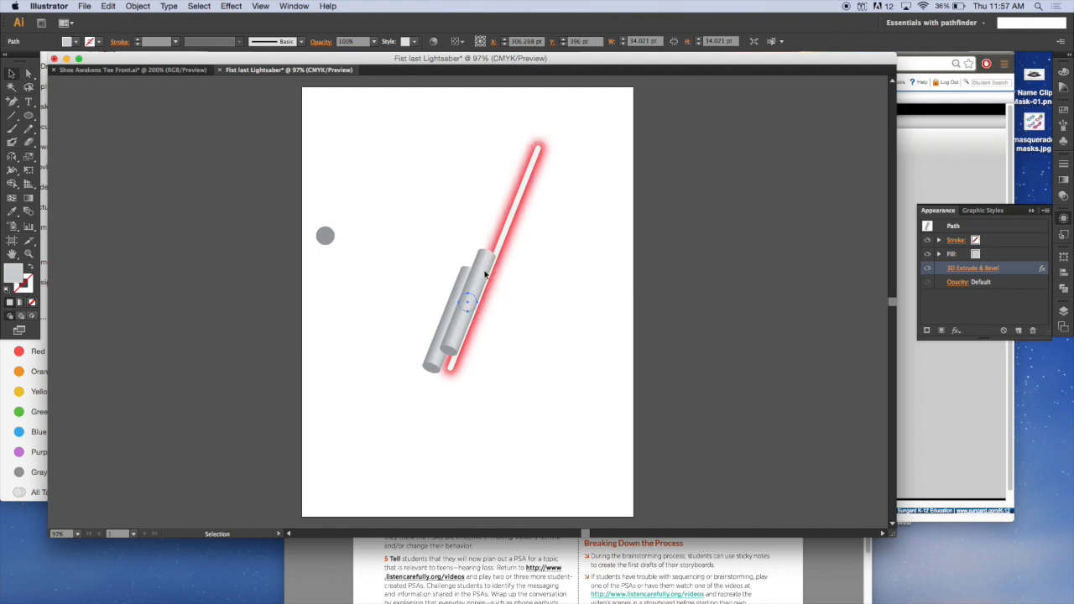
pyautogui.moveTo(485, 275); pyautogui.dragTo(412, 359)
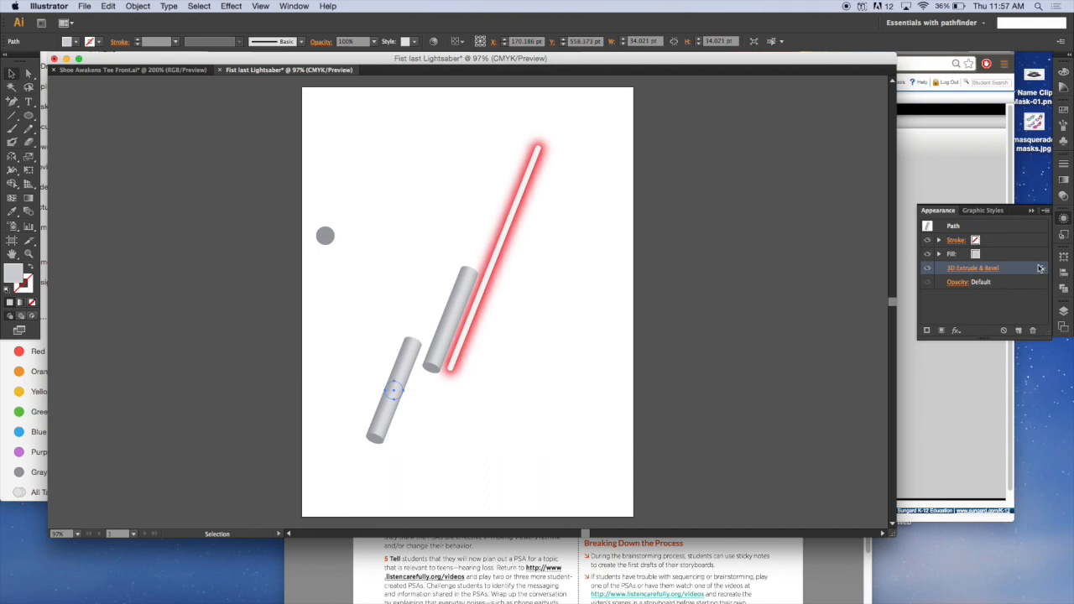
# - Give the copied cylinder a Jaggy bevel and shorten its extrude depth to make a short ribbed segment
pyautogui.click(966, 268)
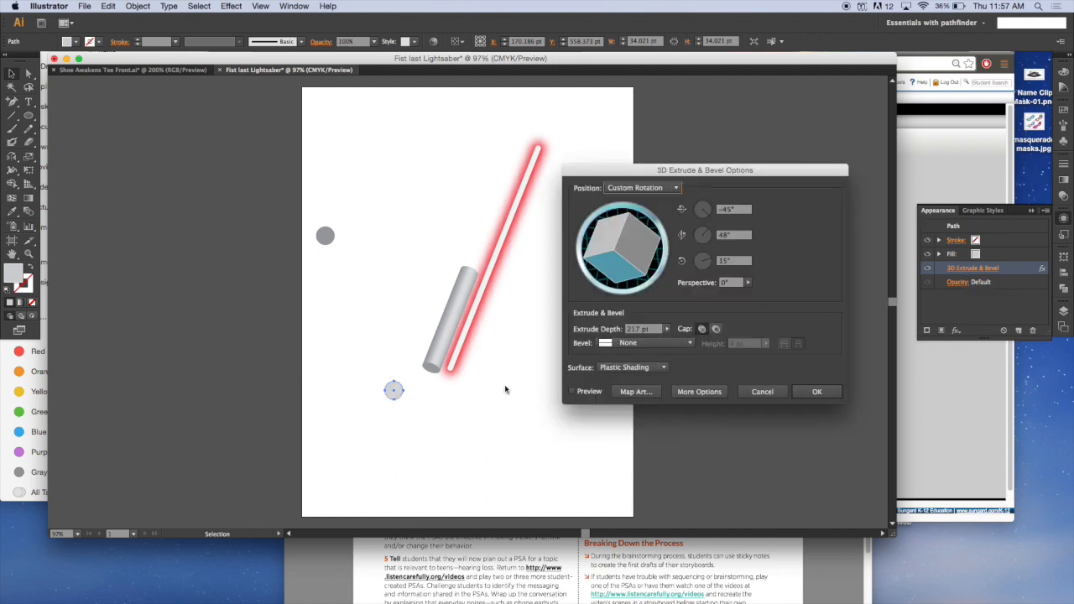
pyautogui.click(571, 391)
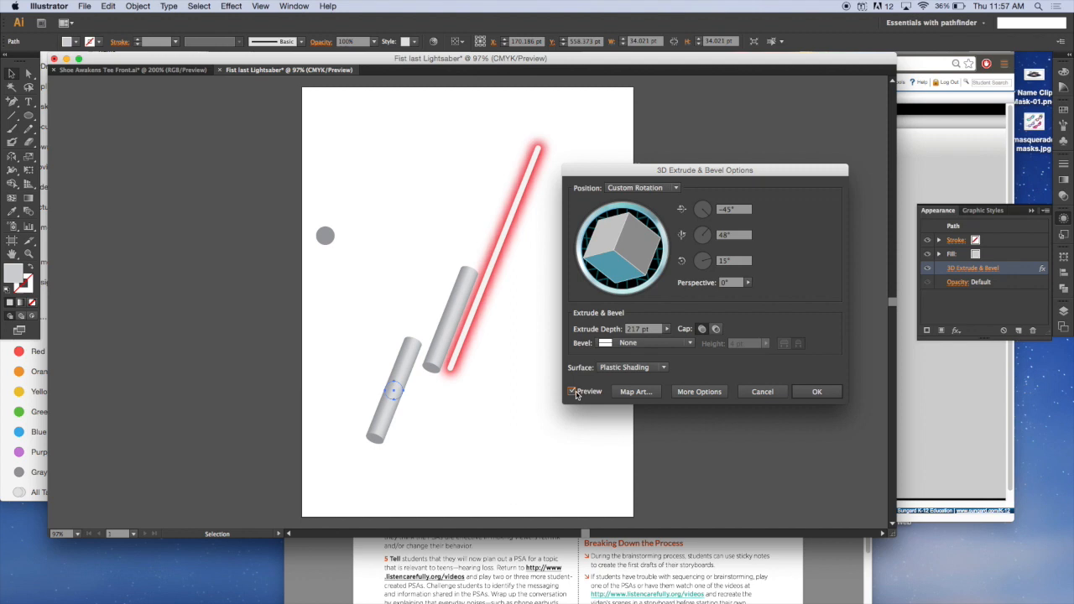
pyautogui.click(690, 344)
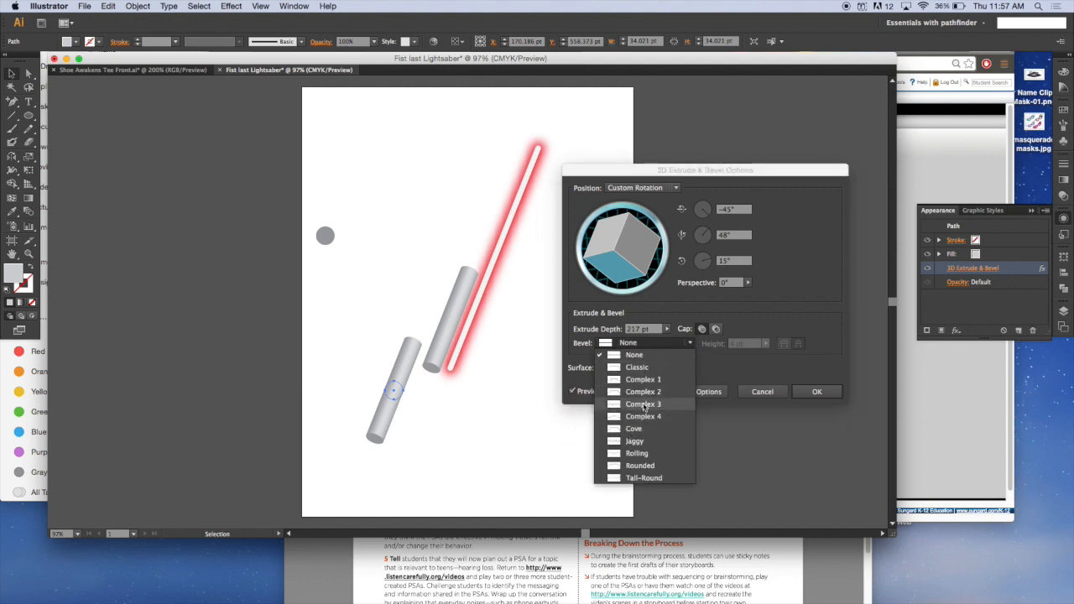
pyautogui.click(635, 443)
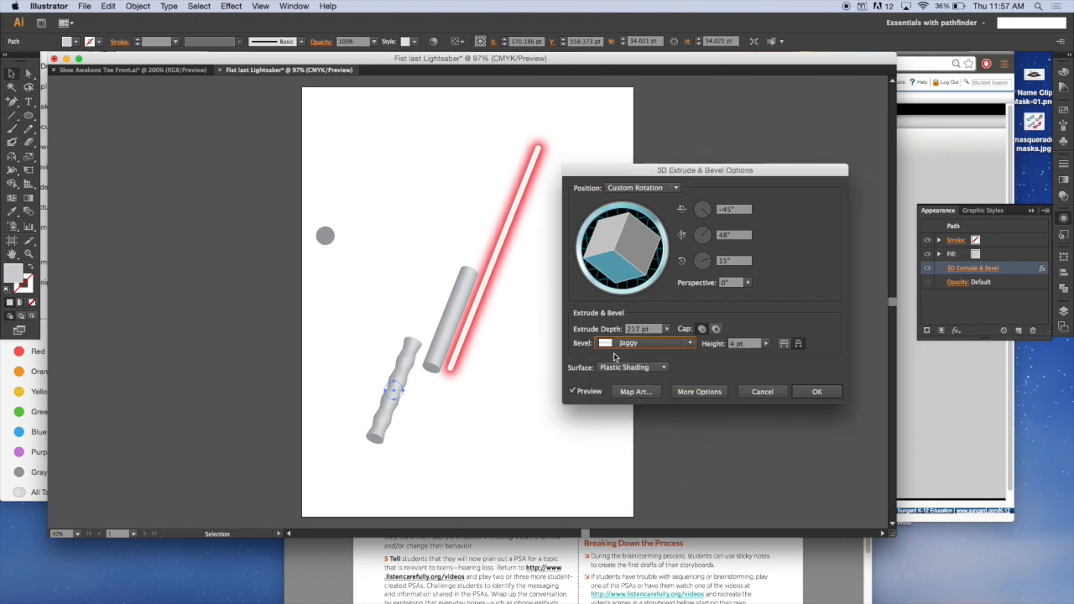
pyautogui.moveTo(666, 328); pyautogui.dragTo(606, 343)
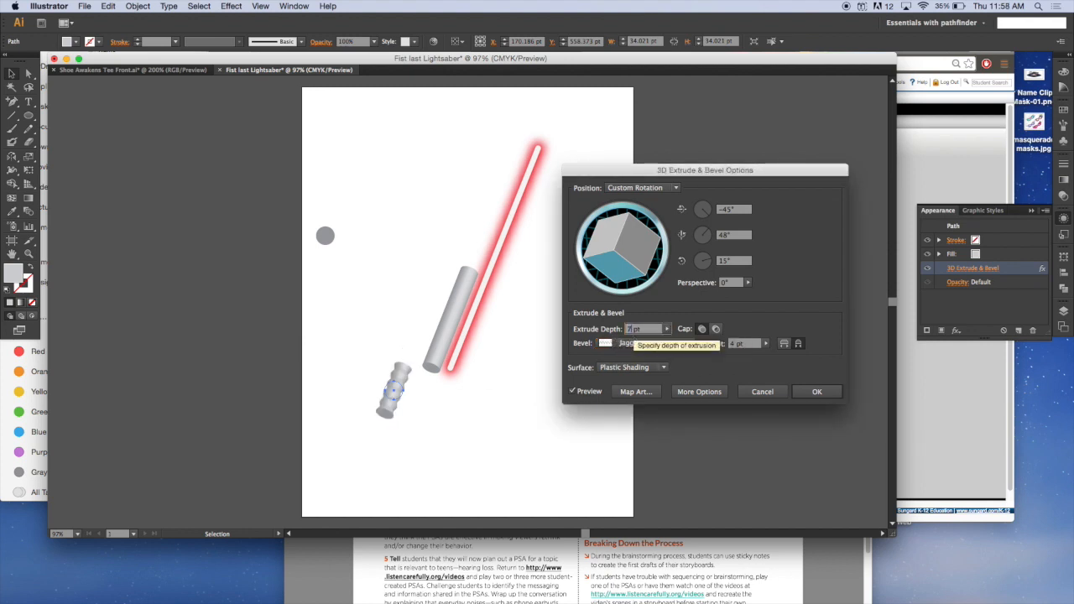
pyautogui.press('Return')
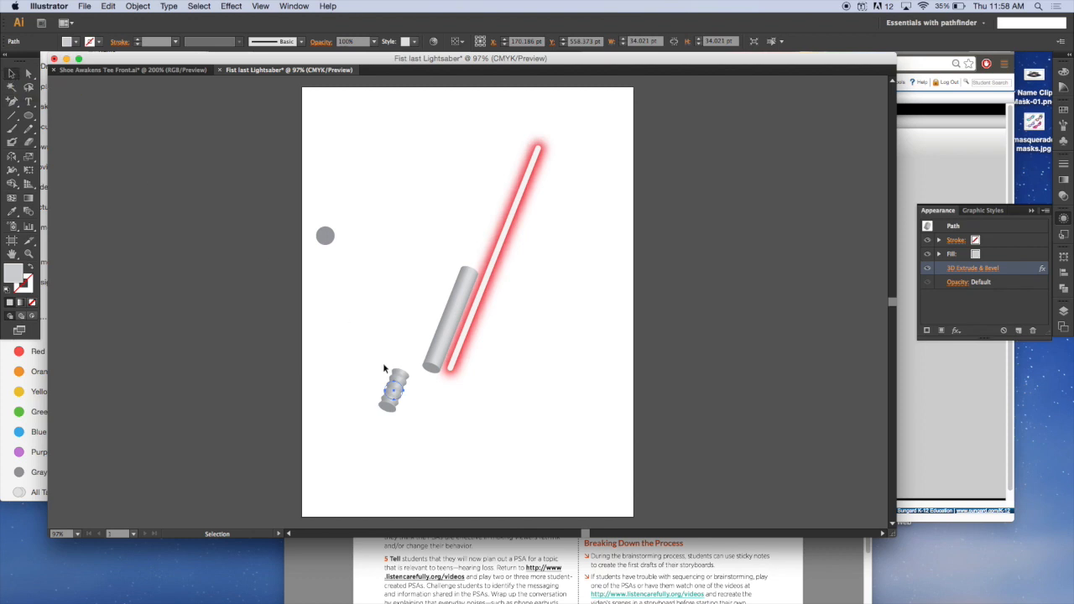
# - Move the ribbed segment onto the upper end of the long cylinder and nudge it into line
pyautogui.moveTo(398, 394); pyautogui.dragTo(478, 246)
pyautogui.press('Down')
pyautogui.hotkey('shift', 'Down')
pyautogui.press('Down')
pyautogui.press('Down')
pyautogui.press('Left')
pyautogui.press('Left')
pyautogui.press('Left')
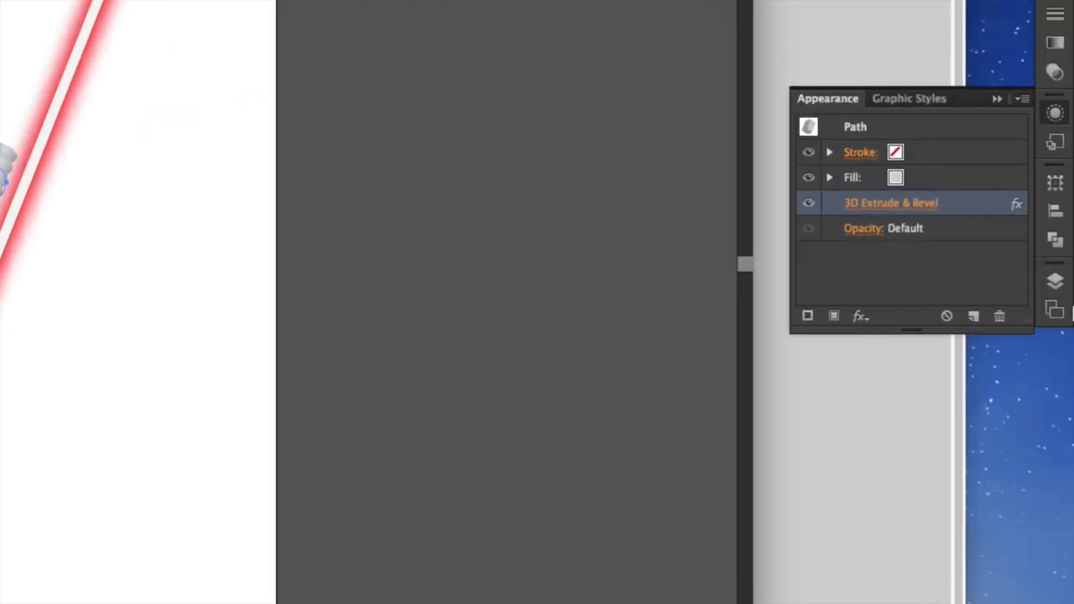
# - Reorder the ribbed segment below the long cylinder in the layer stack, then deselect it
pyautogui.click(1054, 283)
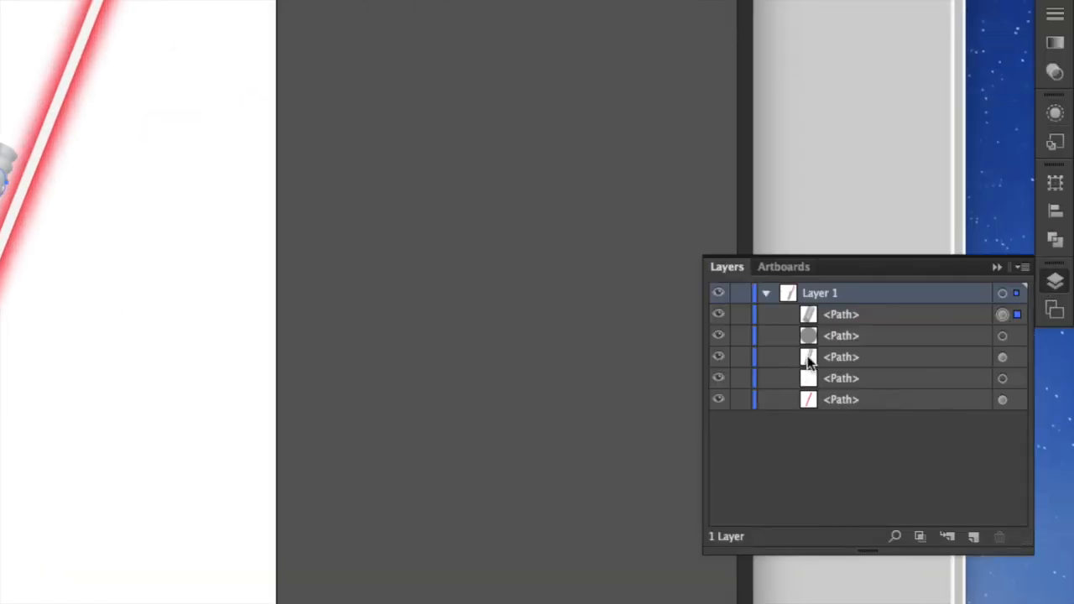
pyautogui.moveTo(837, 315); pyautogui.dragTo(837, 362)
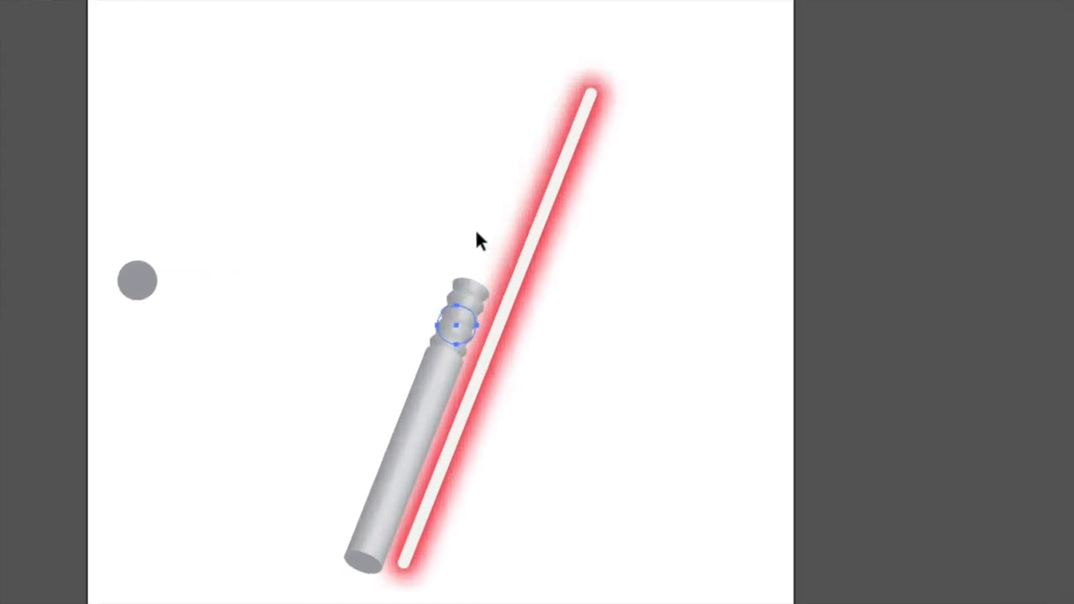
pyautogui.click(428, 233)
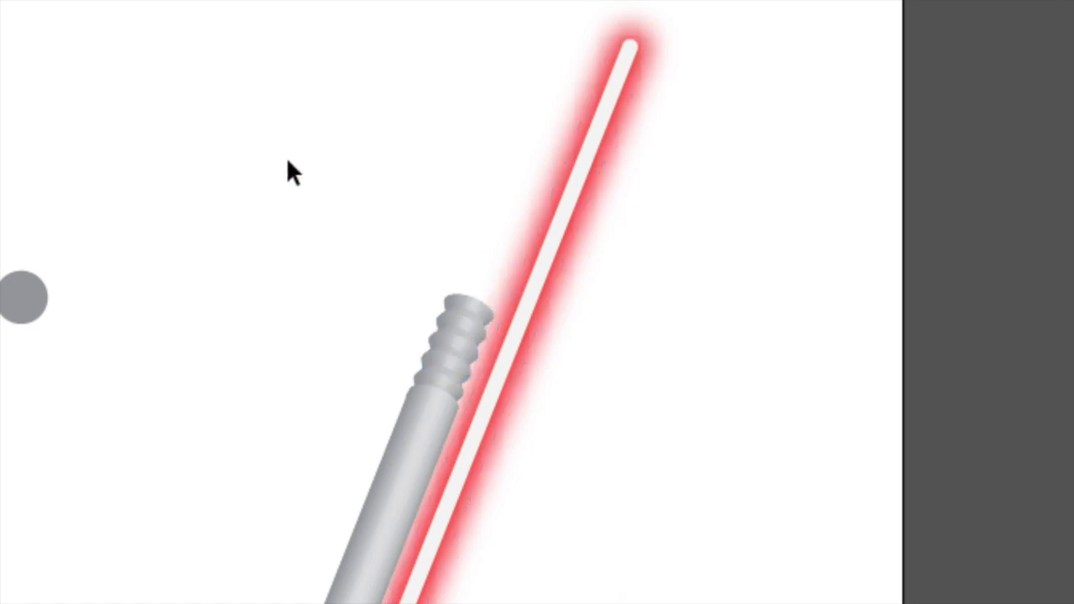
# - Nudge the long cylinder slightly so that its upper end fits against the ribbed segment
pyautogui.click(427, 432)
pyautogui.moveTo(386, 523); pyautogui.dragTo(385, 520)
pyautogui.press('Down')
pyautogui.press('Down')
pyautogui.press('Down')
pyautogui.press('Down')
pyautogui.press('Down')
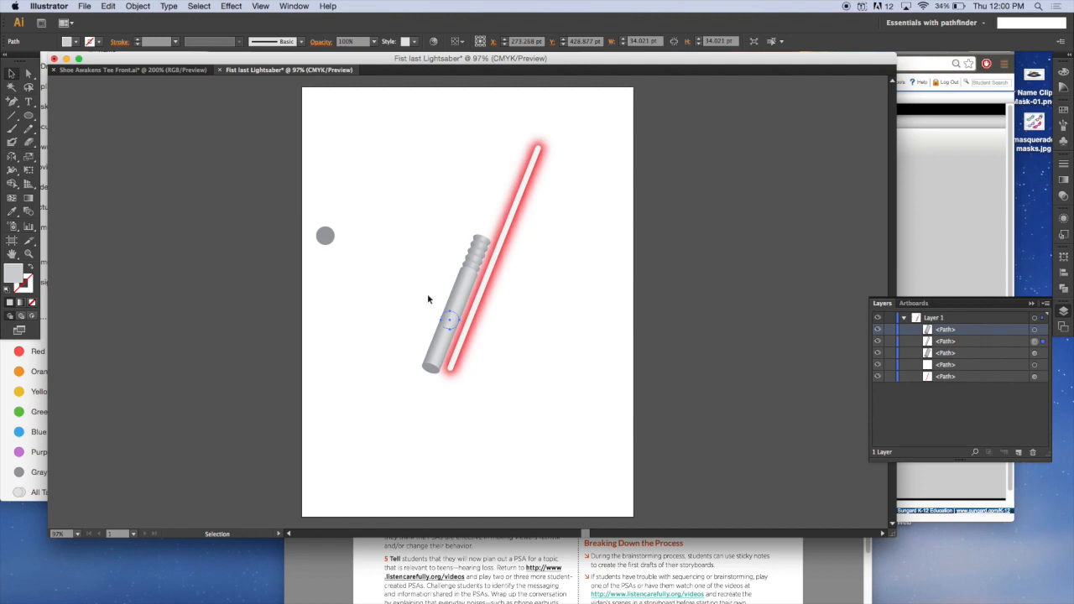
pyautogui.click(421, 320)
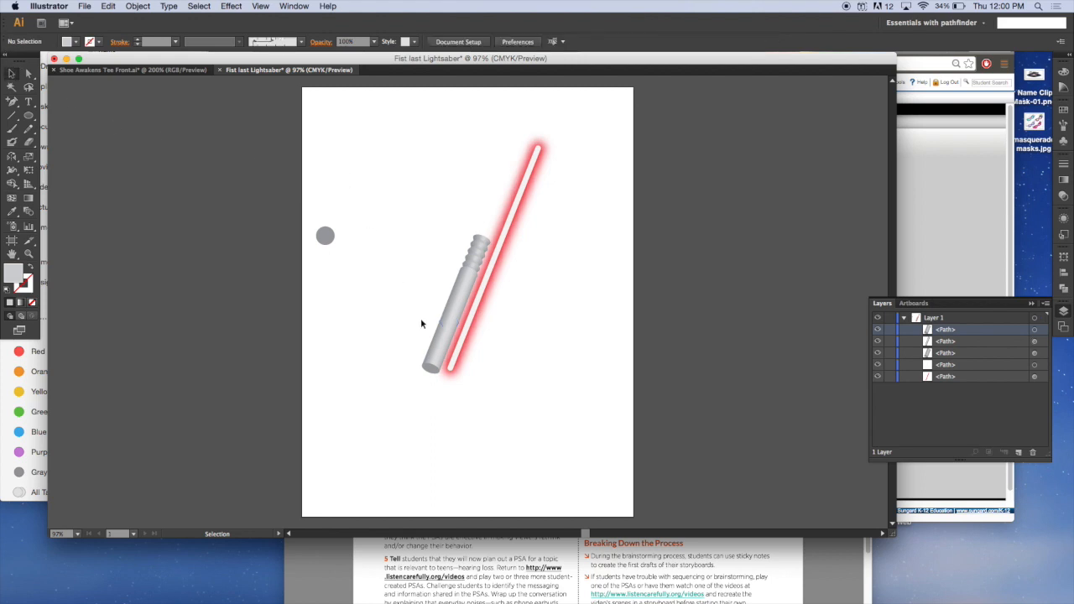
# - Shorten the long handle cylinder to an extrude depth of 175 pt
pyautogui.click(451, 326)
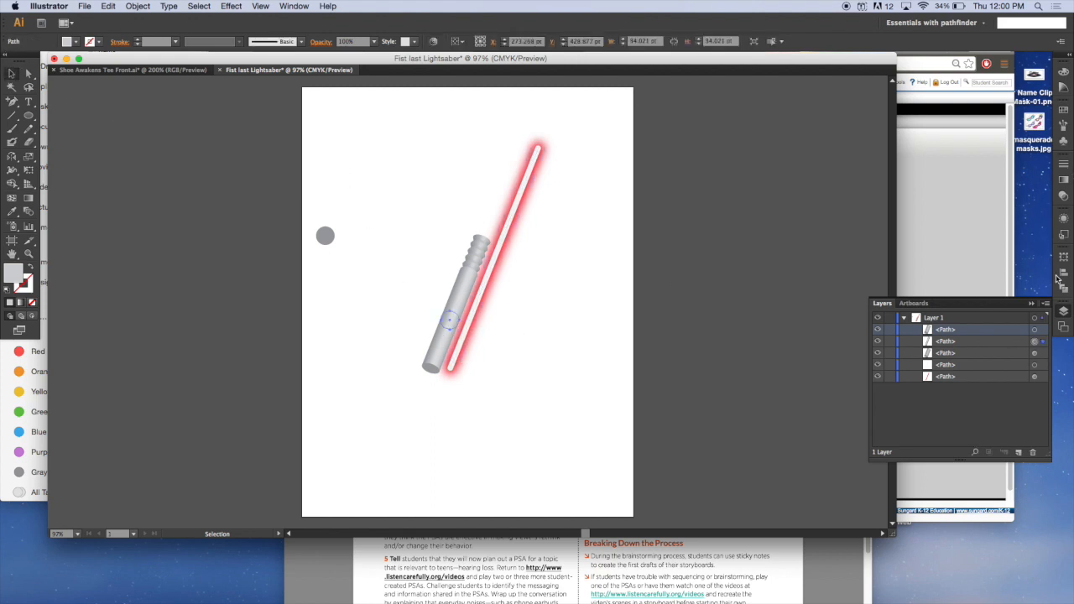
pyautogui.click(1063, 218)
pyautogui.click(969, 268)
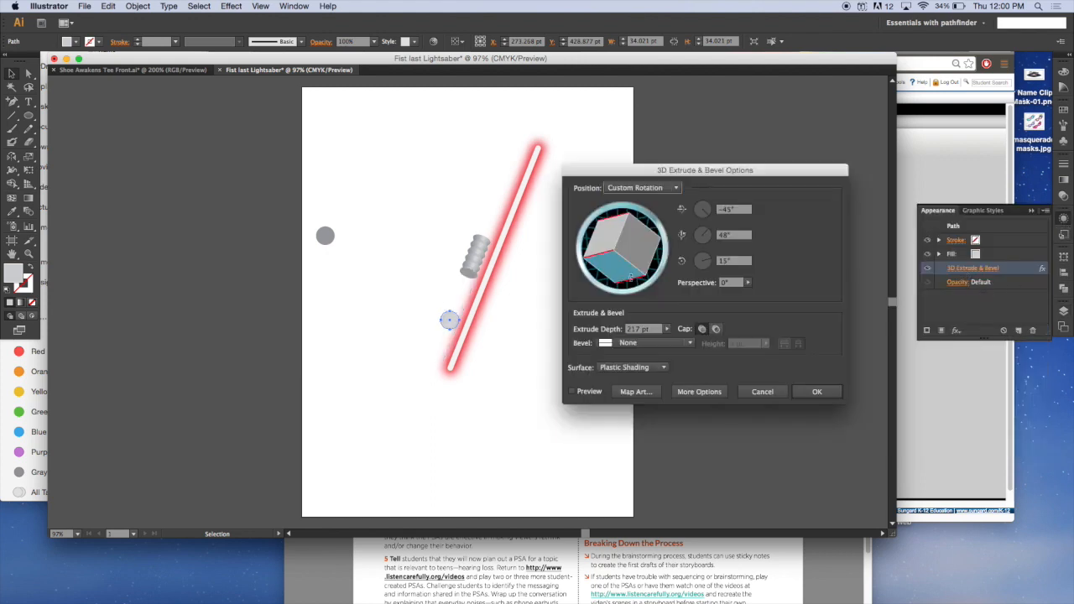
pyautogui.write('1')
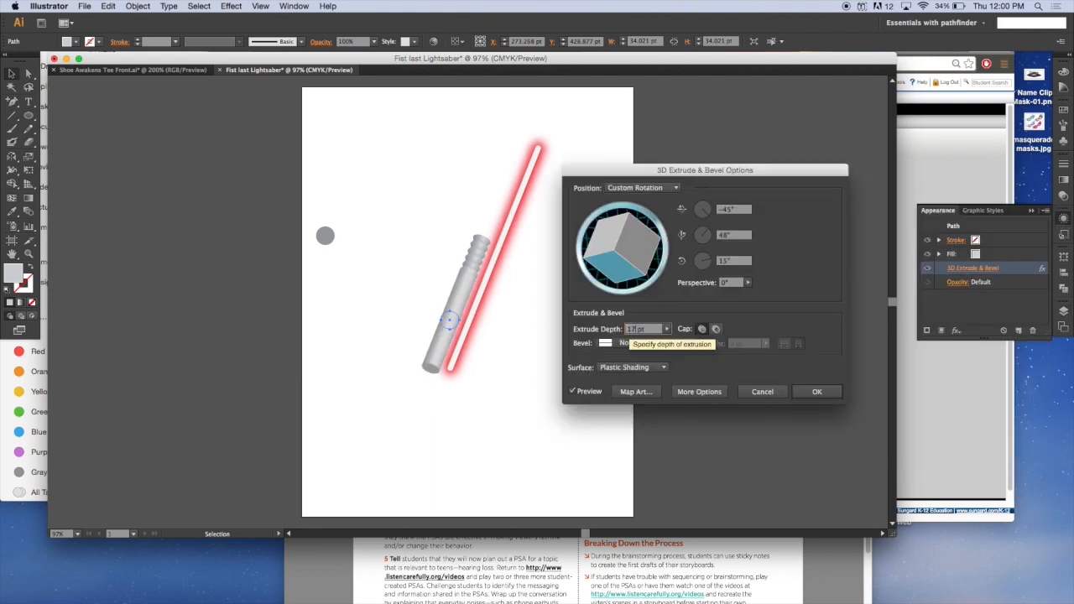
pyautogui.press('Return')
pyautogui.click(670, 279)
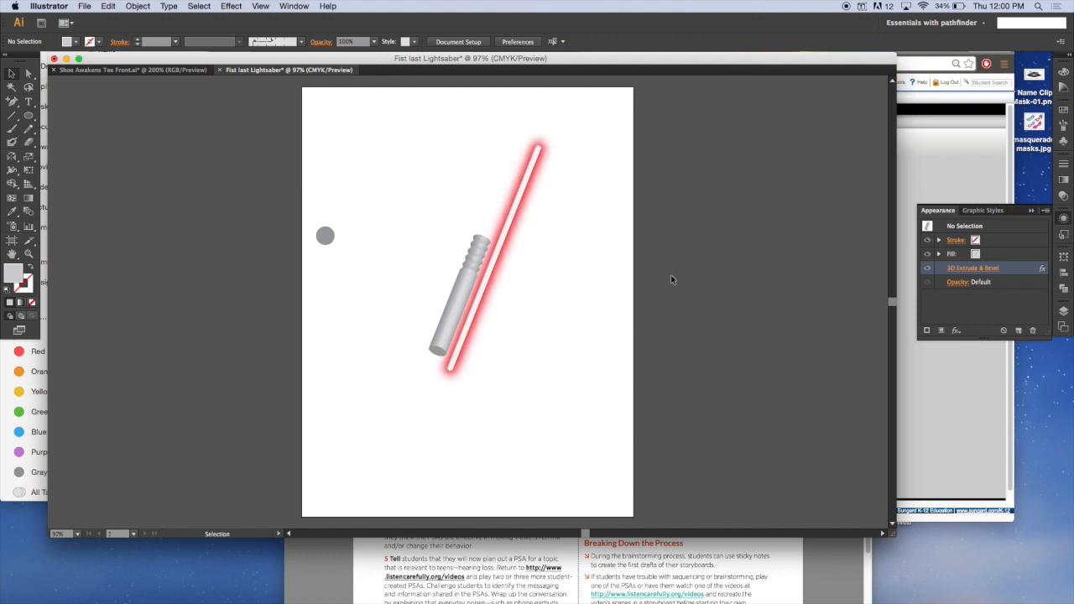
# - Duplicate the long cylinder onto the blade and set the copy's extrude depth to 20 pt
pyautogui.click(468, 291)
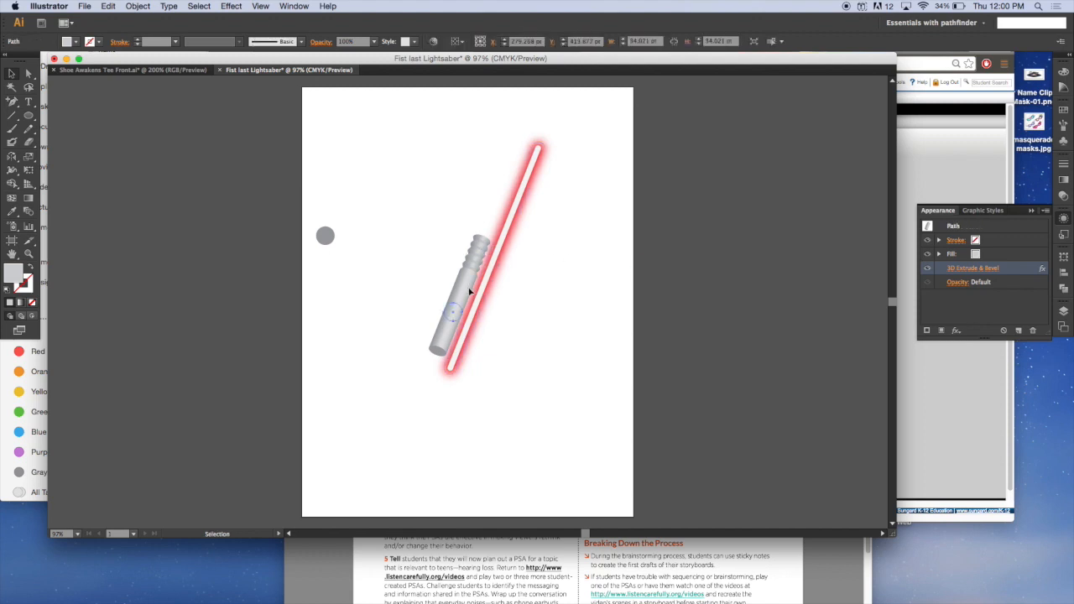
pyautogui.moveTo(469, 291); pyautogui.dragTo(491, 277)
pyautogui.click(971, 269)
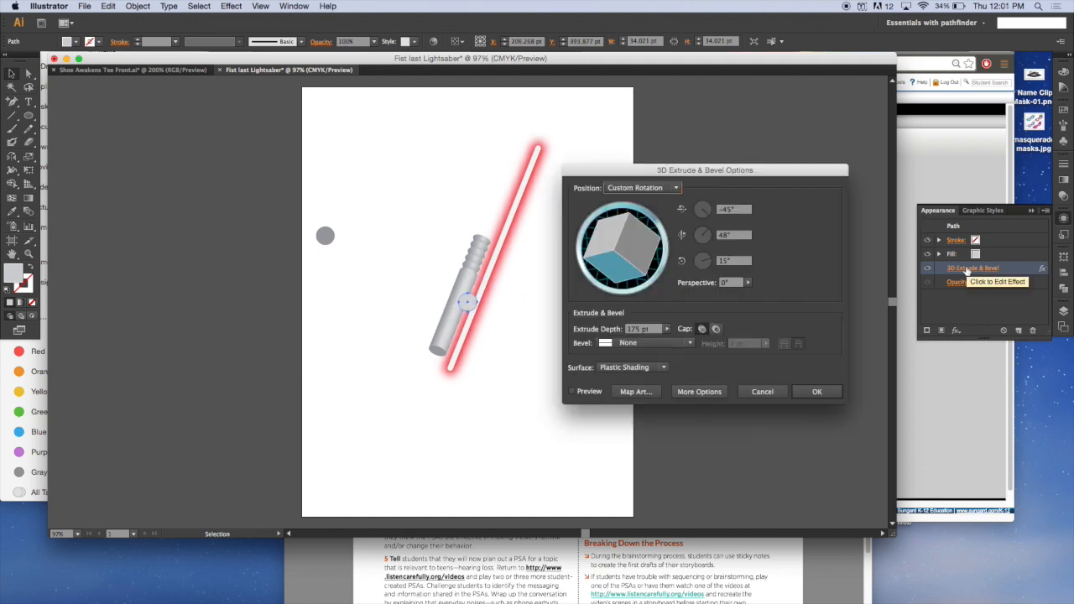
pyautogui.click(644, 333)
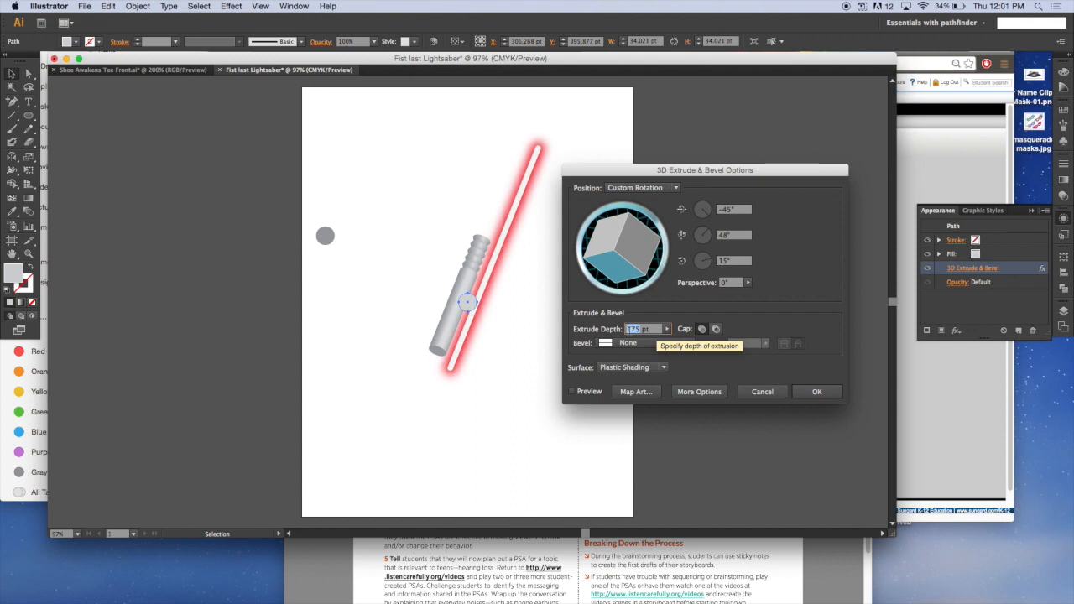
pyautogui.write('20')
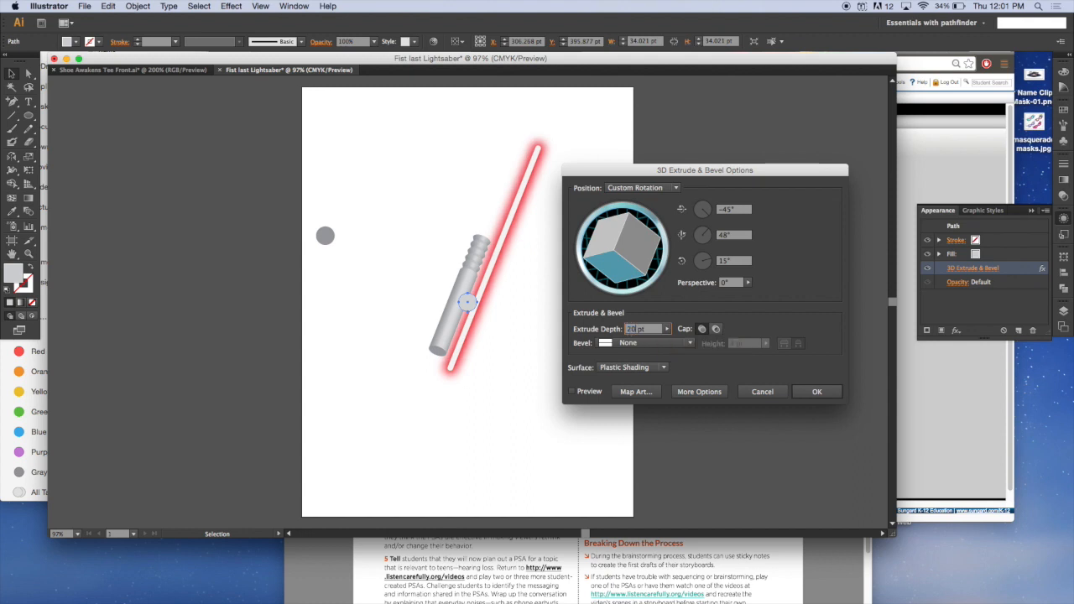
pyautogui.click(572, 391)
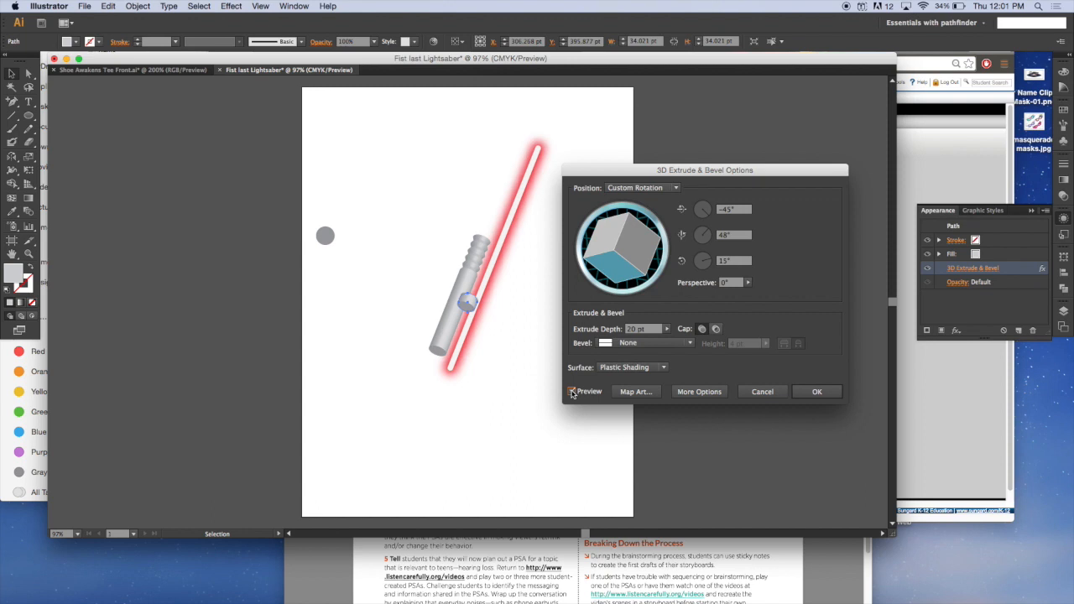
pyautogui.click(816, 391)
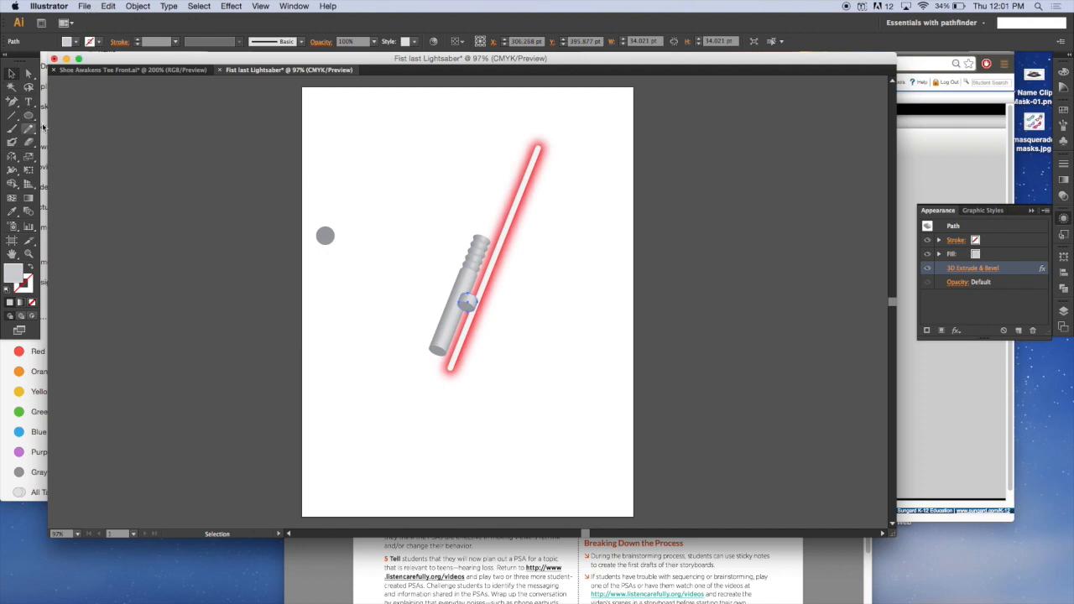
# - Enlarge the short cylinder to about 38.9 pt wide and place it over the long cylinder's lower end as a cap
pyautogui.press('e')
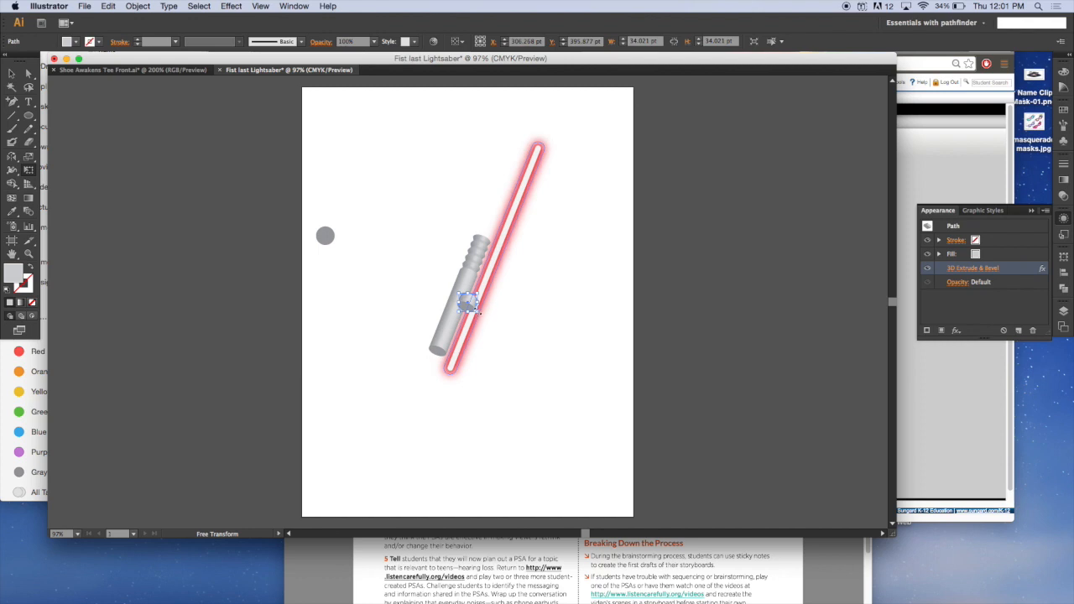
pyautogui.moveTo(463, 300); pyautogui.dragTo(445, 359)
pyautogui.press('super+equal')
pyautogui.press('super+equal')
pyautogui.press('super+equal')
pyautogui.press('super+equal')
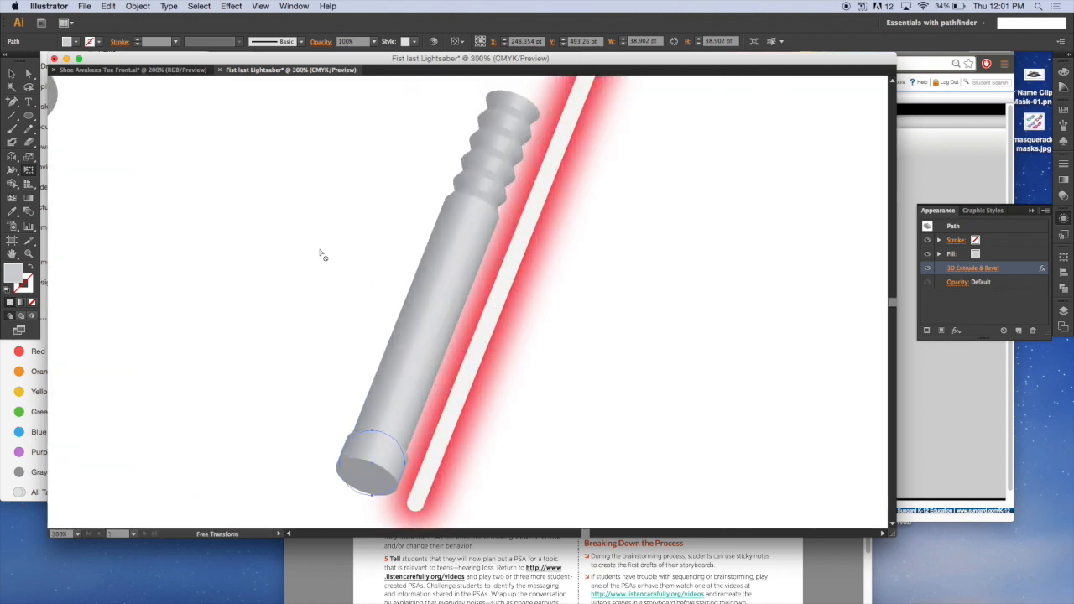
# - Nudge the end cap slightly so that it lines up with the lower end of the long cylinder
pyautogui.moveTo(360, 326); pyautogui.dragTo(373, 219)
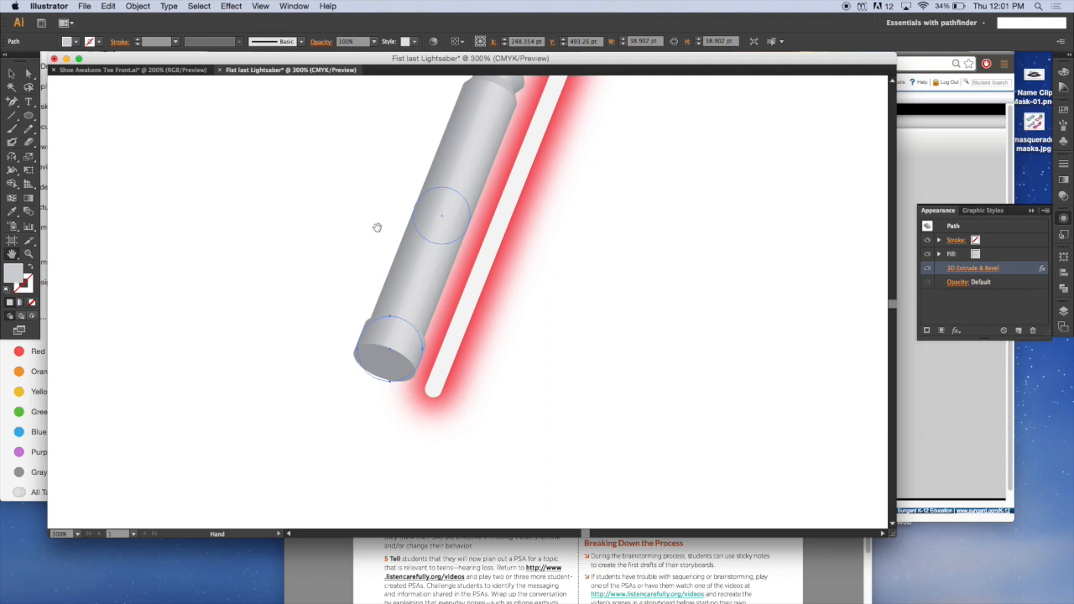
pyautogui.click(269, 240)
pyautogui.click(376, 341)
pyautogui.press('Left')
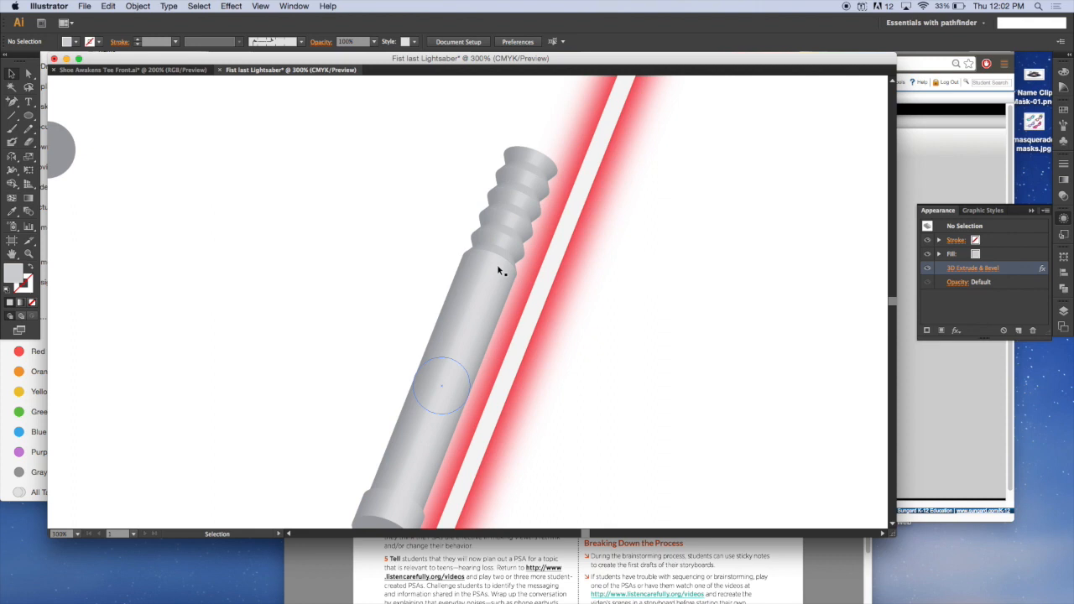
# - Duplicate the lower end cap and place the copy in the empty area above the handle
pyautogui.scroll(-1, 610, 265)
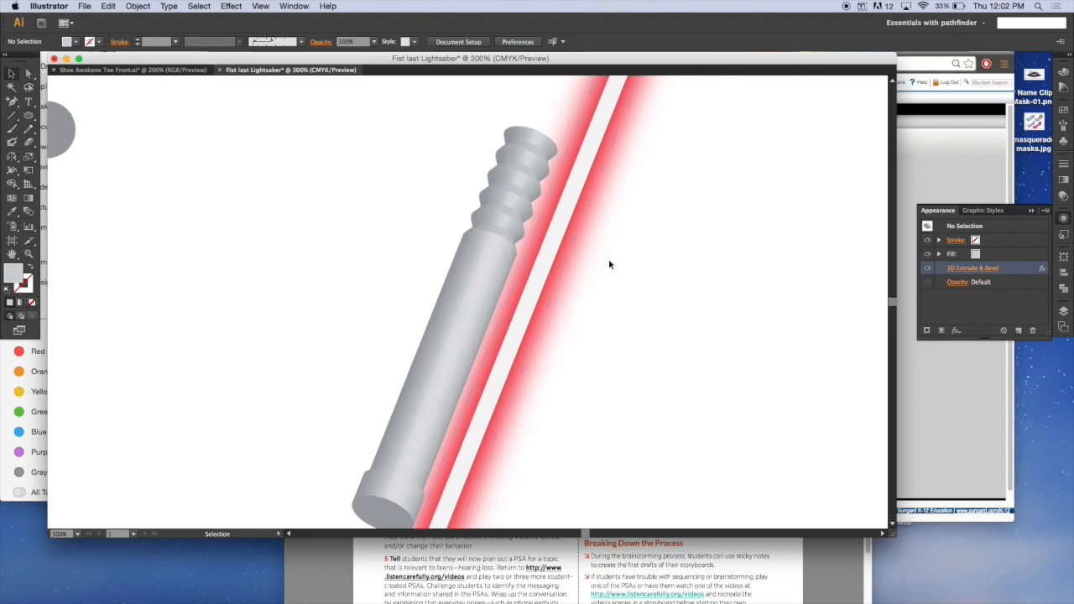
pyautogui.scroll(-2, 419, 437)
pyautogui.scroll(4, 676, 191)
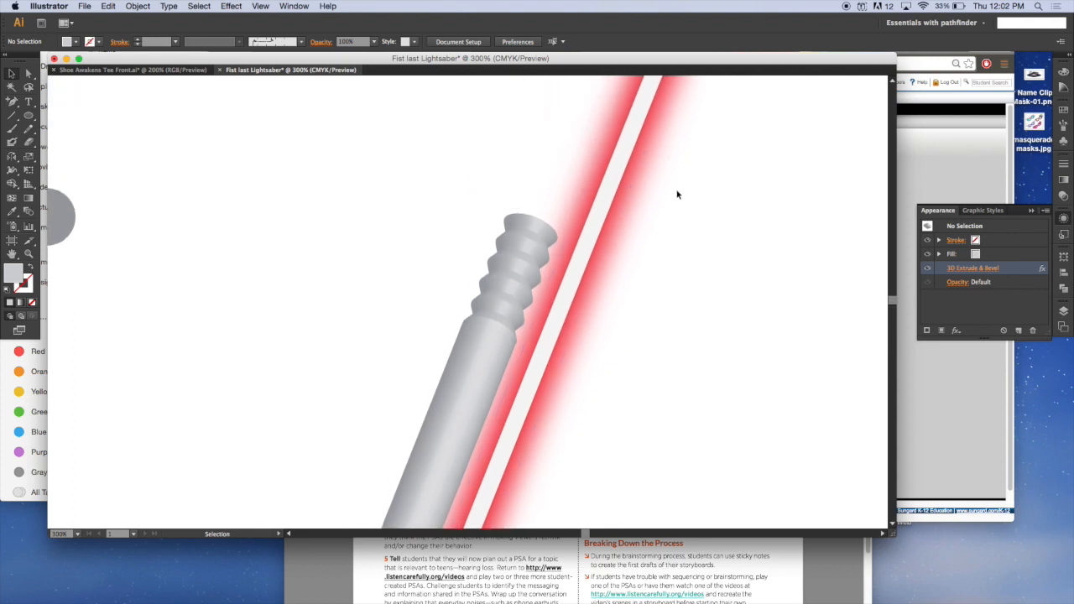
pyautogui.press('super+0')
pyautogui.click(464, 403)
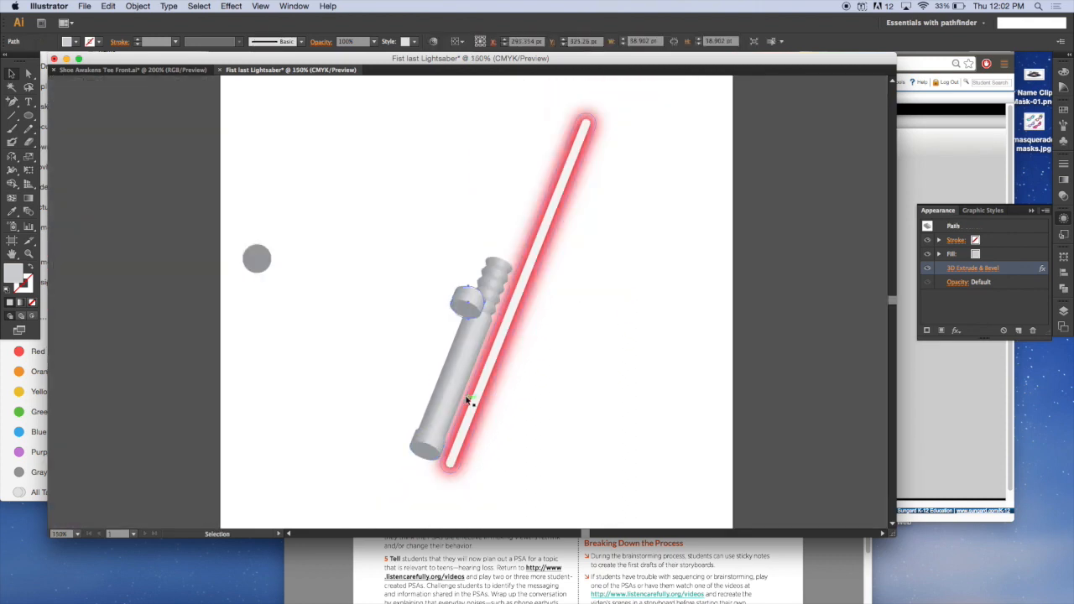
pyautogui.moveTo(475, 294); pyautogui.dragTo(447, 214)
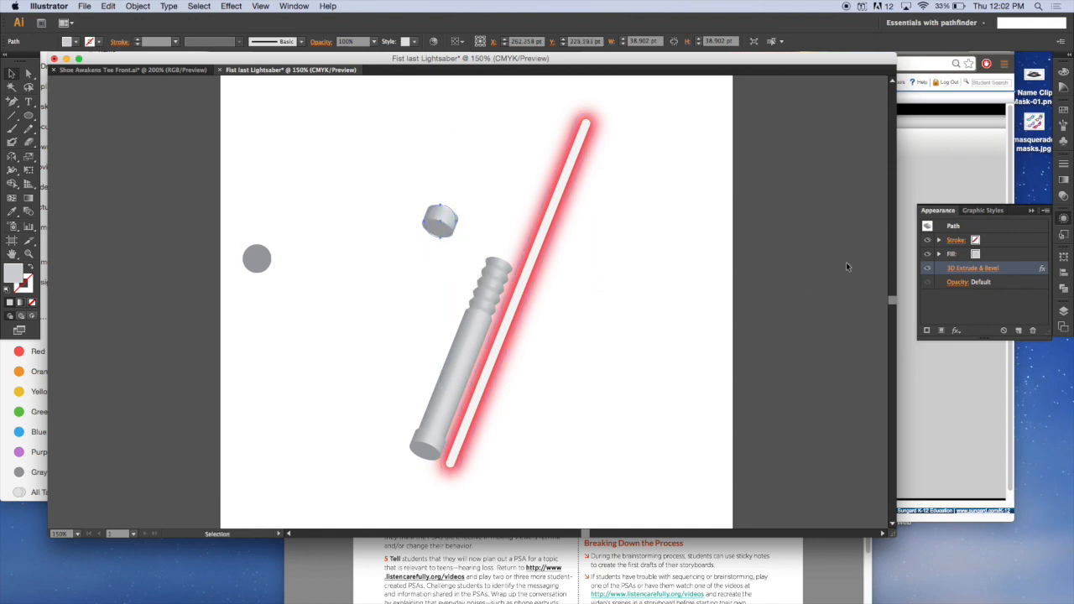
# - Give the copied cap a Classic bevel and an extrude depth of 15 pt
pyautogui.click(977, 268)
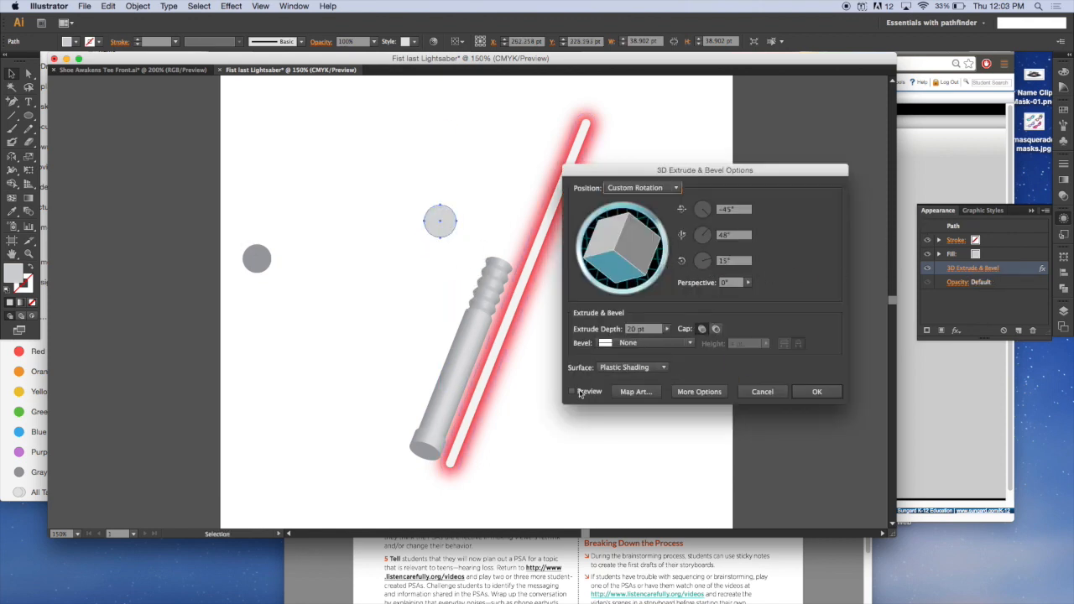
pyautogui.click(574, 392)
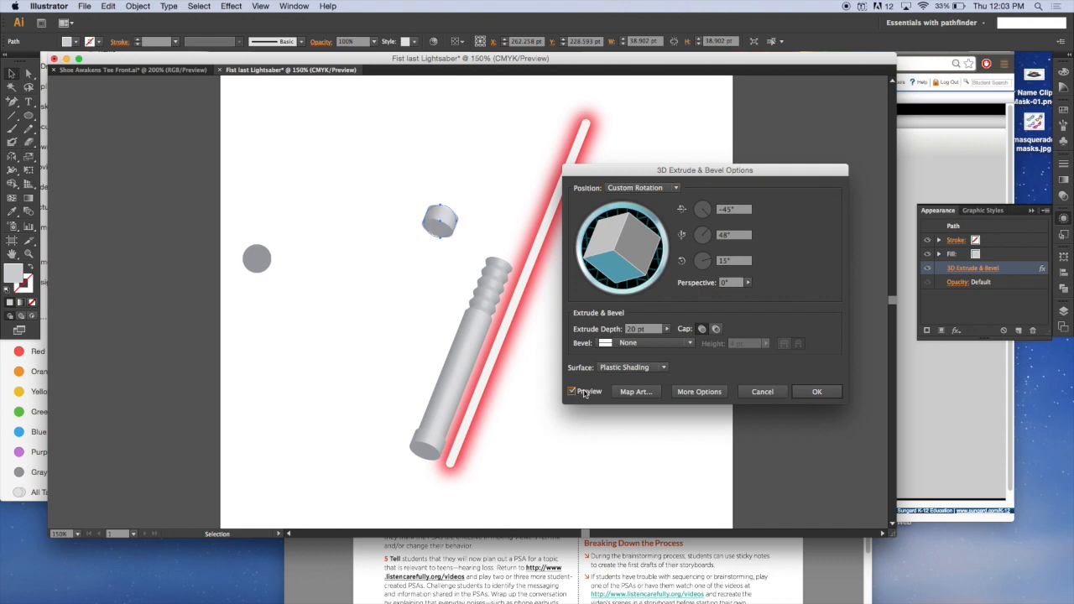
pyautogui.click(689, 344)
pyautogui.click(629, 362)
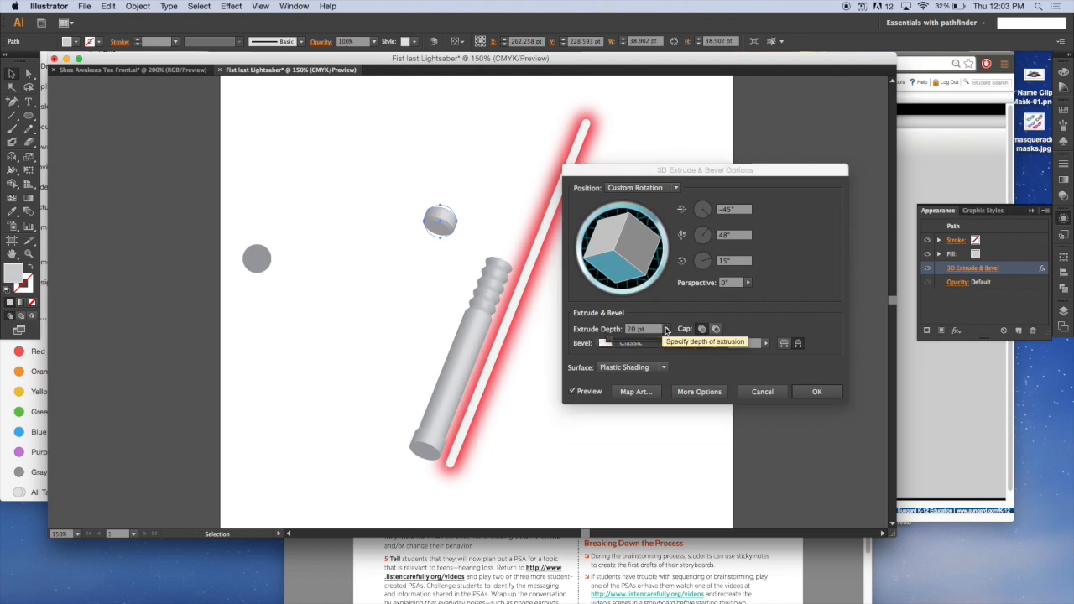
pyautogui.doubleClick(630, 331)
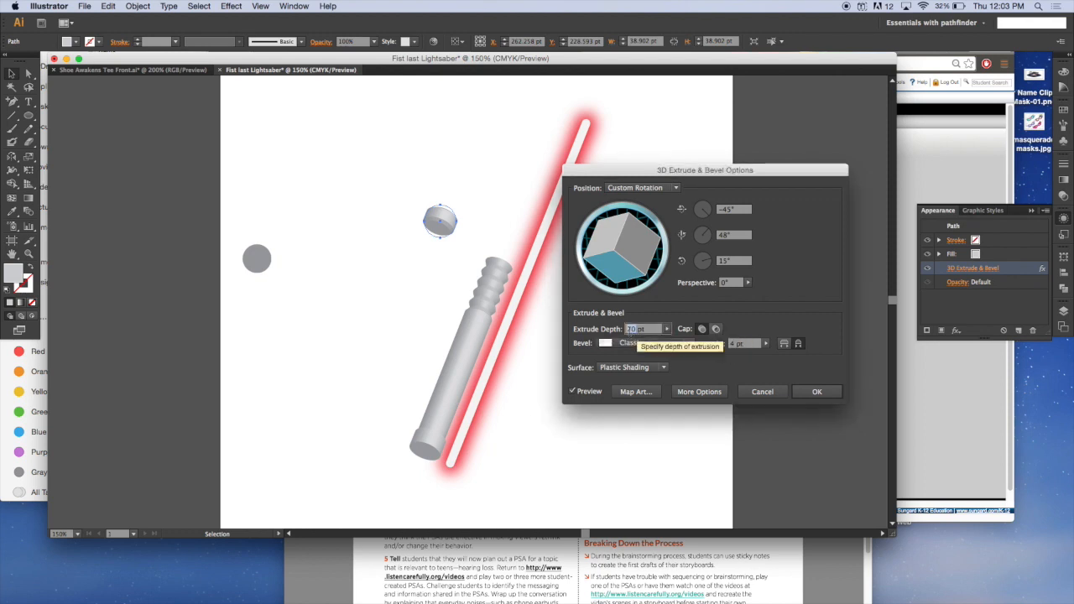
pyautogui.write('15')
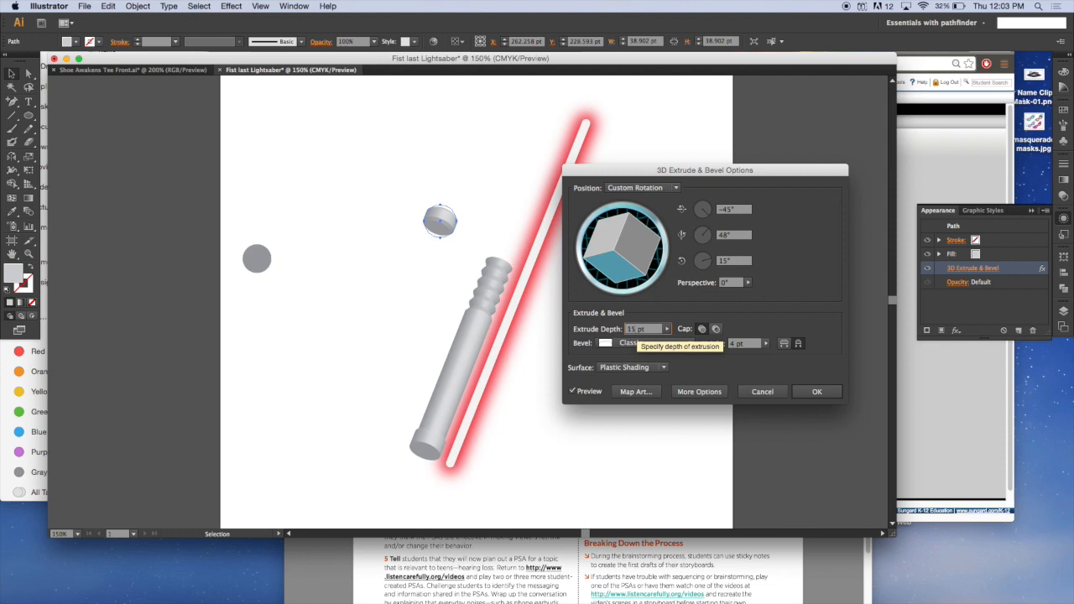
pyautogui.click(816, 392)
# - Send the beveled cap below the ribbed segment in the layer stack and fit it onto the ribbed segment's upper end
pyautogui.press('F7')
pyautogui.moveTo(945, 330); pyautogui.dragTo(948, 385)
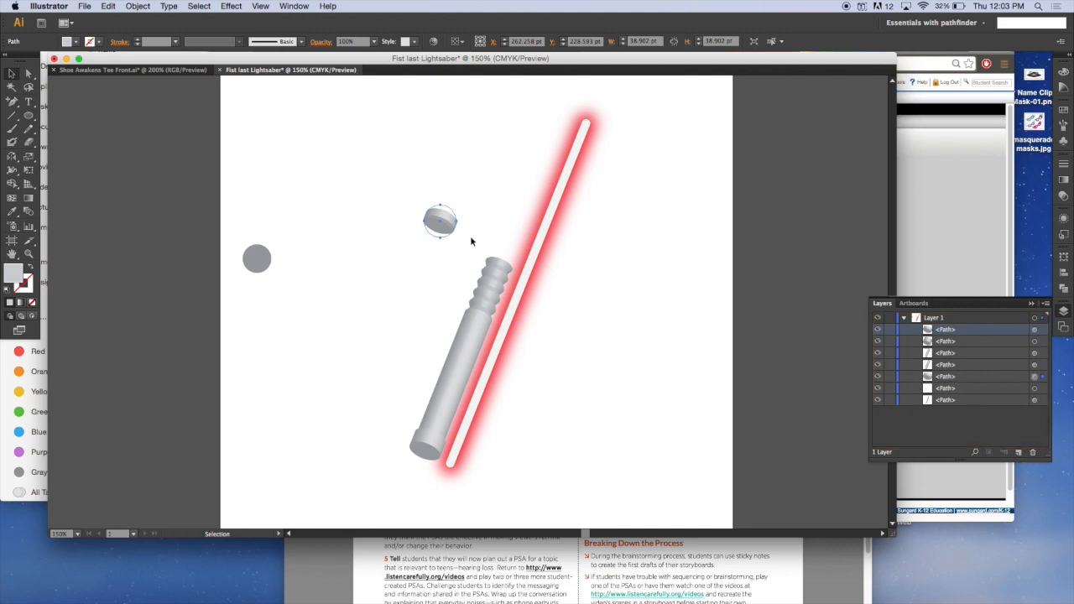
pyautogui.moveTo(443, 220); pyautogui.dragTo(501, 254)
pyautogui.press('super+equal')
pyautogui.press('super+equal')
pyautogui.press('super+equal')
pyautogui.press('super+equal')
pyautogui.press('super+equal')
pyautogui.press('Left')
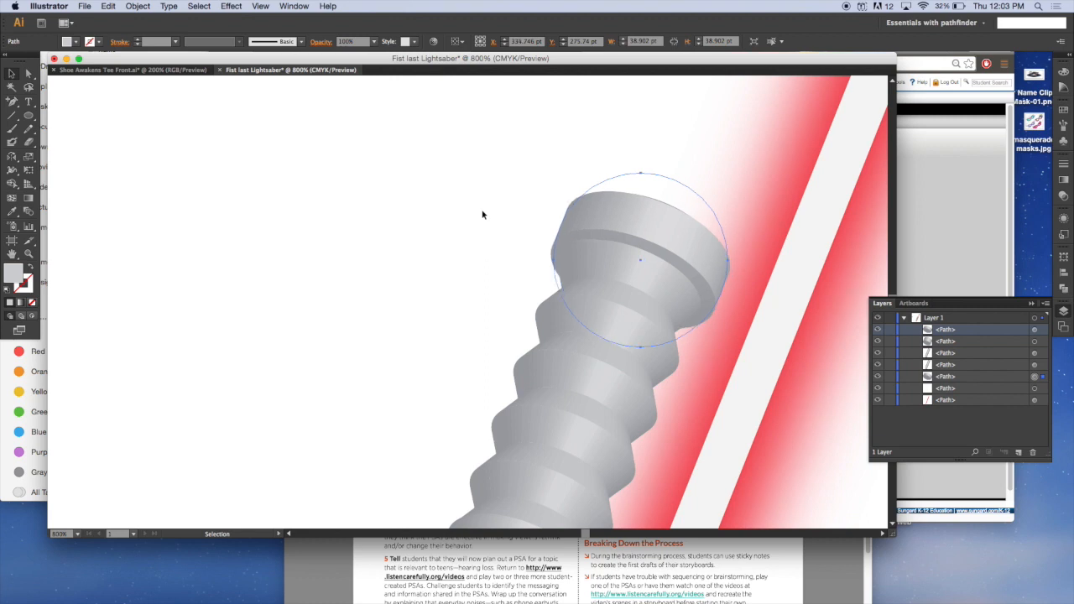
pyautogui.press('Right')
pyautogui.press('Up')
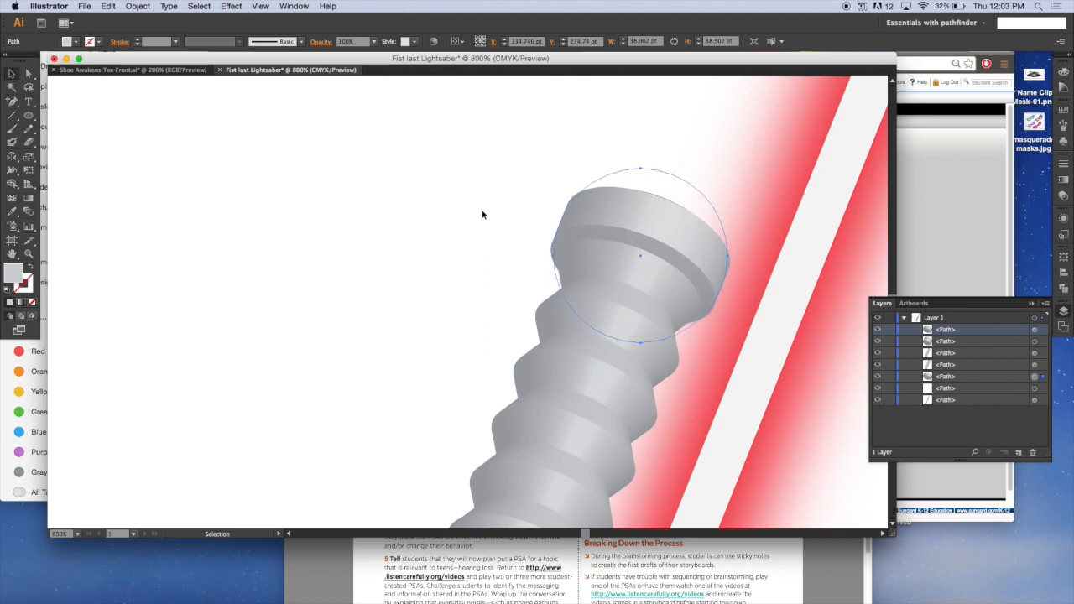
pyautogui.press('Left')
pyautogui.press('Right')
pyautogui.press('super+minus')
pyautogui.press('super+minus')
pyautogui.press('super+minus')
pyautogui.press('super+minus')
pyautogui.press('super+minus')
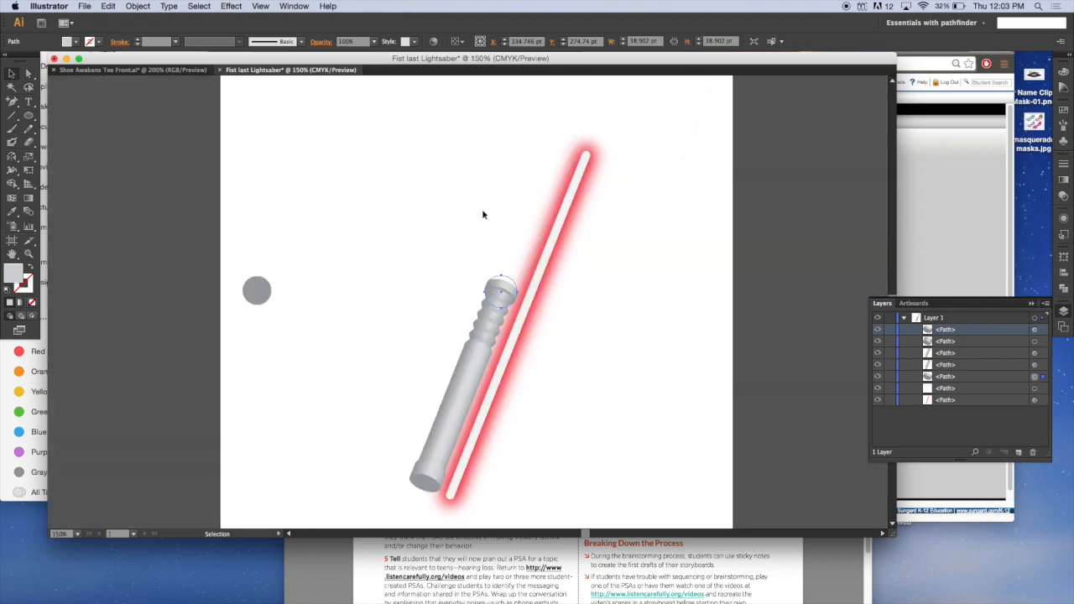
# - Apply a Cove bevel to the 3D extrusion of the handle's lower end cap, then deselect it
pyautogui.click(427, 476)
pyautogui.click(1063, 196)
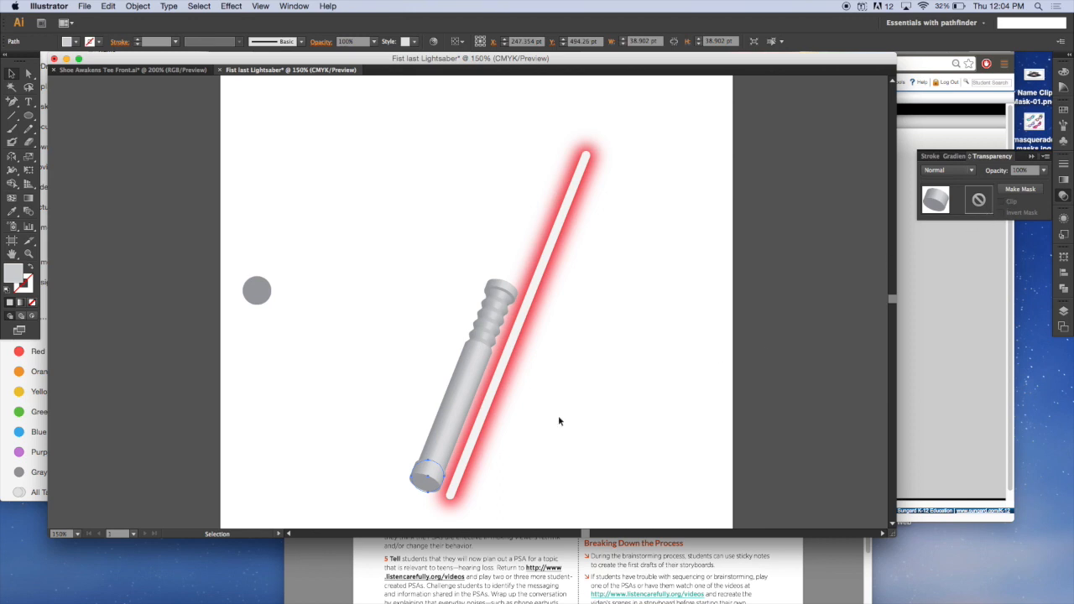
pyautogui.click(552, 459)
pyautogui.click(435, 486)
pyautogui.click(1064, 219)
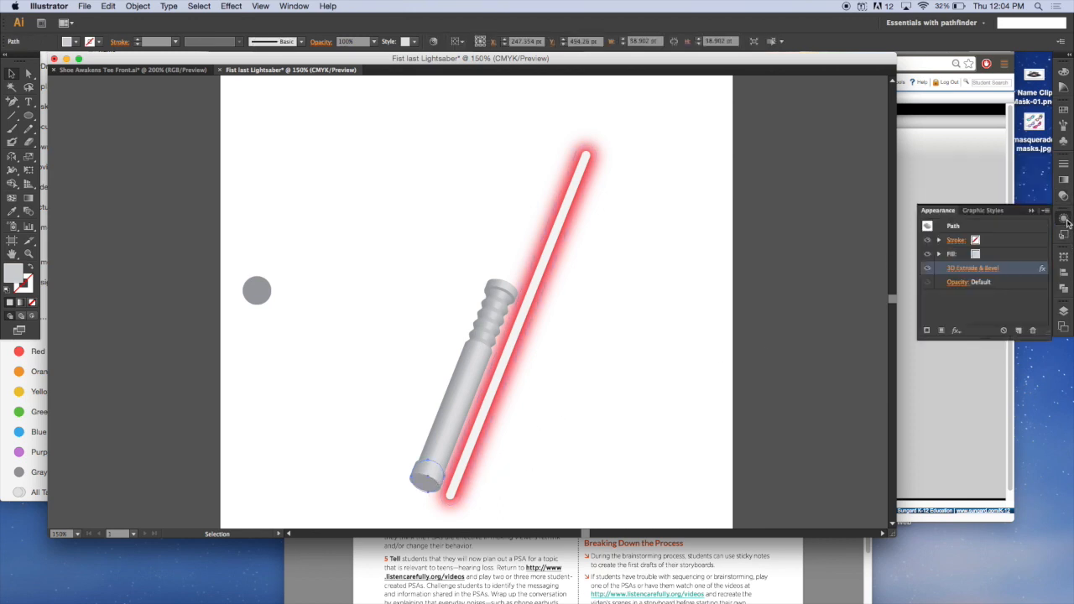
pyautogui.click(983, 270)
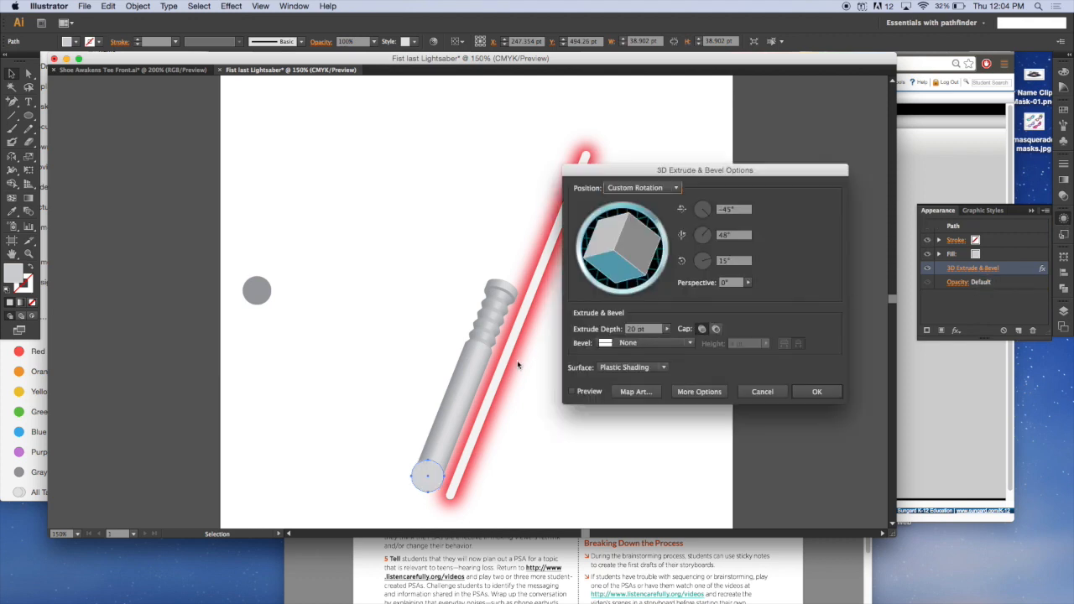
pyautogui.click(691, 343)
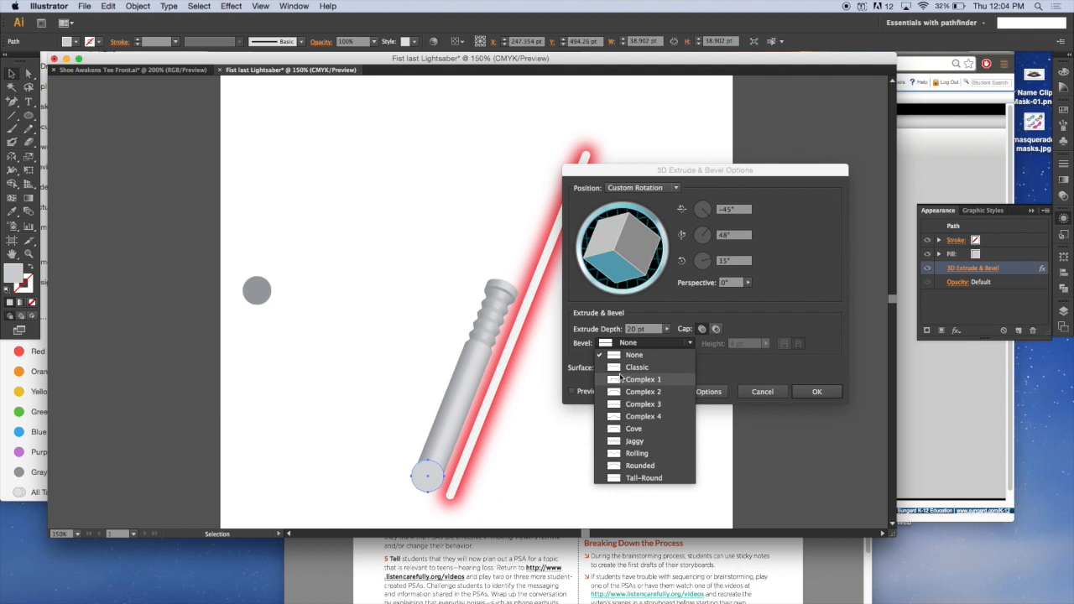
pyautogui.click(621, 430)
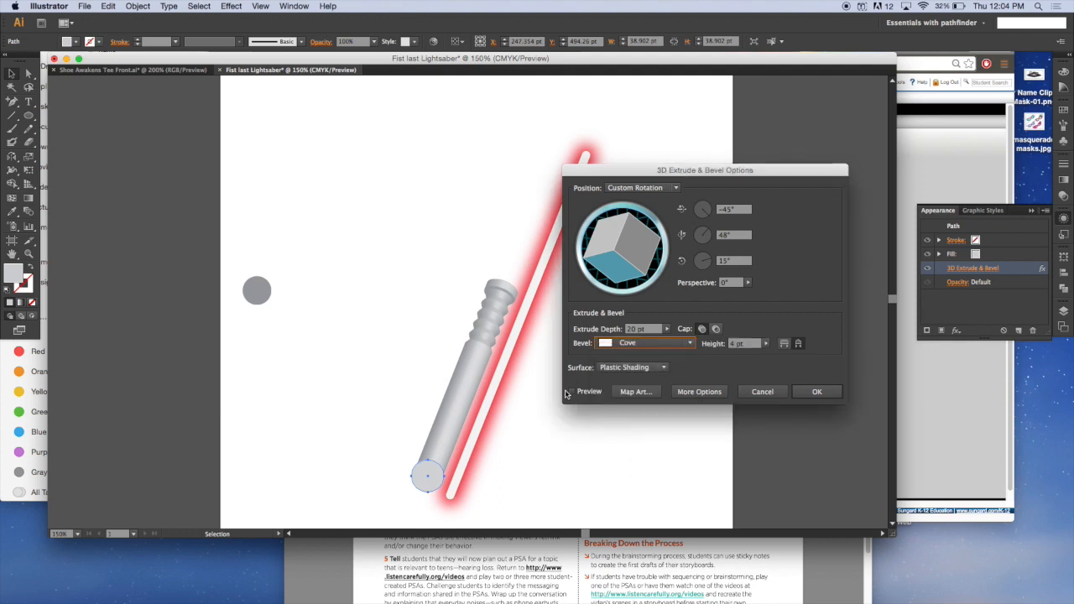
pyautogui.click(571, 392)
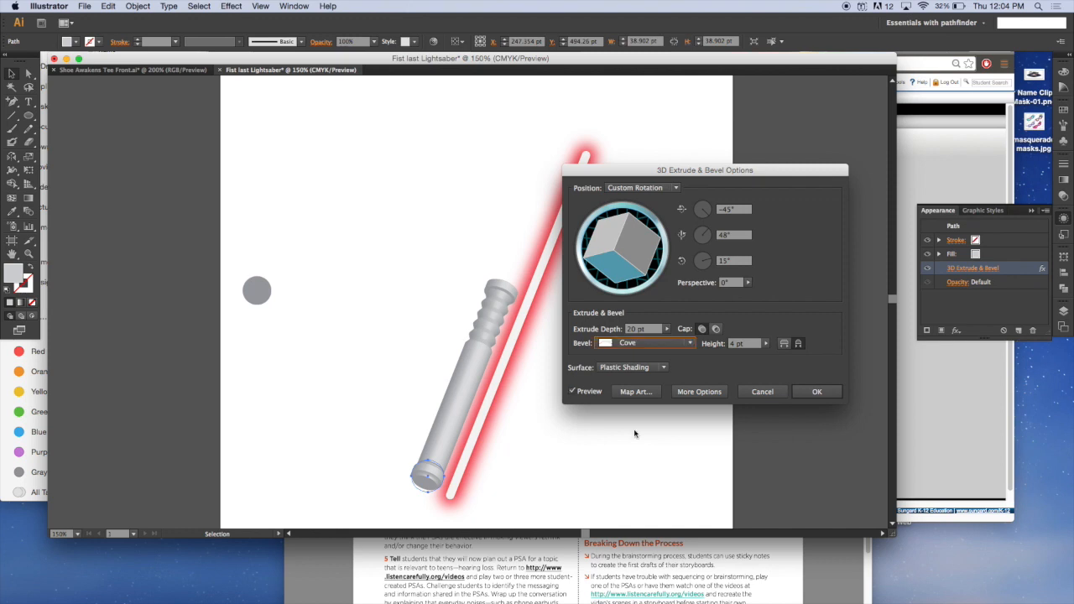
pyautogui.click(816, 391)
pyautogui.click(550, 475)
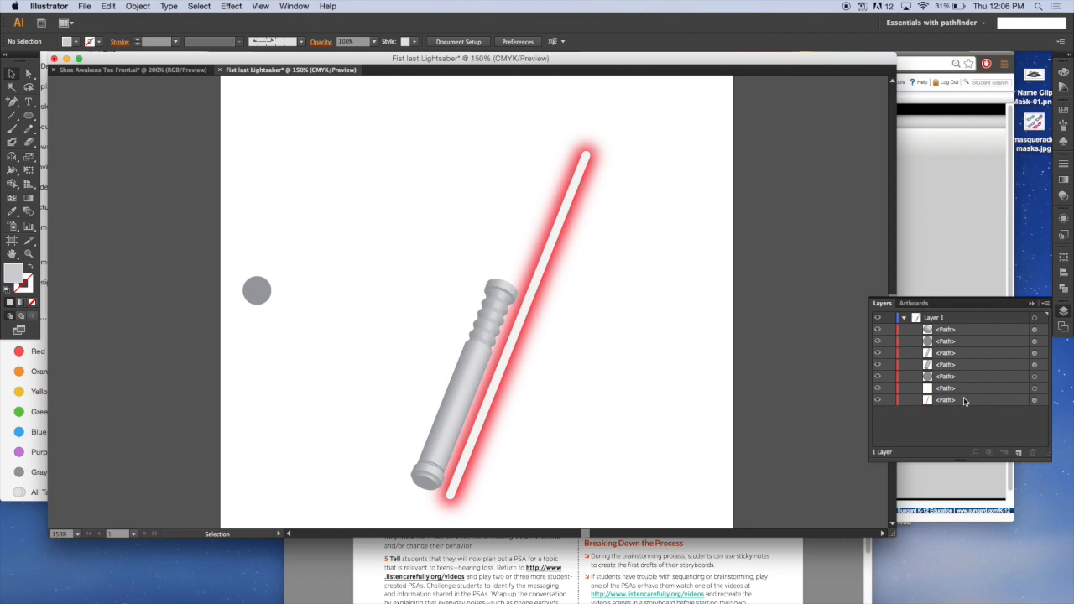
# - Add a new layer below Layer 1, move the two blade paths into it and lock it
pyautogui.click(904, 321)
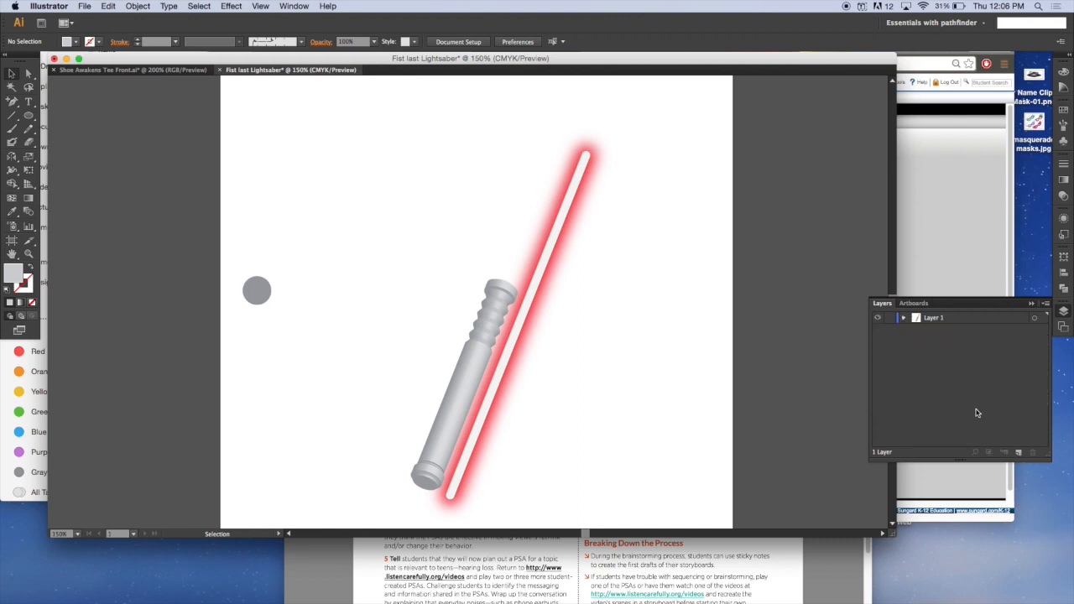
pyautogui.click(1017, 452)
pyautogui.moveTo(930, 323); pyautogui.dragTo(929, 335)
pyautogui.click(904, 317)
pyautogui.moveTo(951, 400)
pyautogui.mouseDown()
pyautogui.moveTo(934, 421)
pyautogui.moveTo(933, 411)
pyautogui.mouseUp()
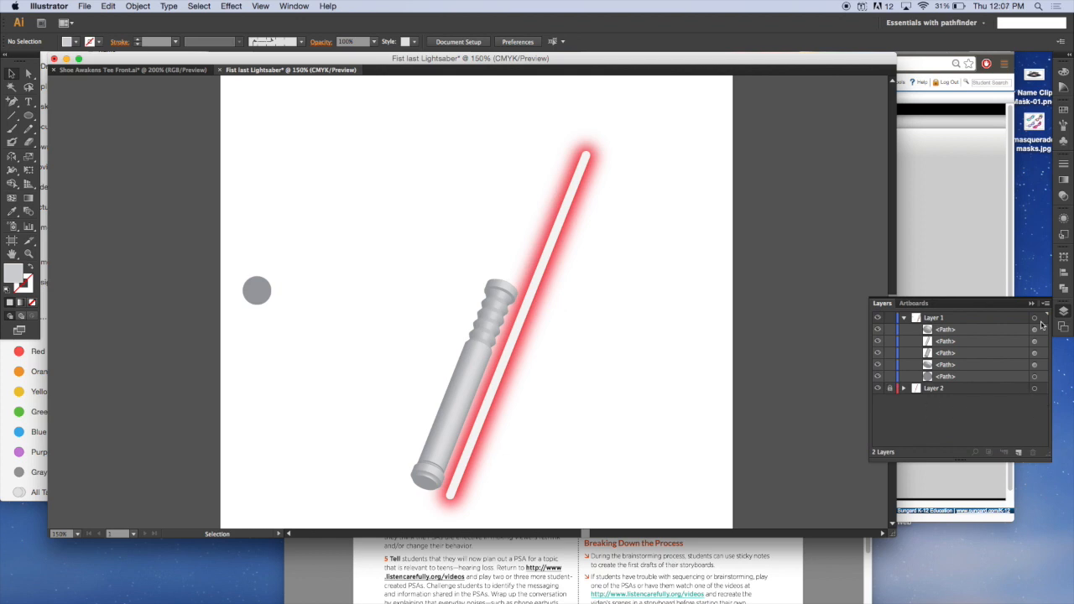
# - Try to scale down all the Layer 1 artwork with Free Transform while its 3D effects are still live, then undo it
pyautogui.click(1034, 320)
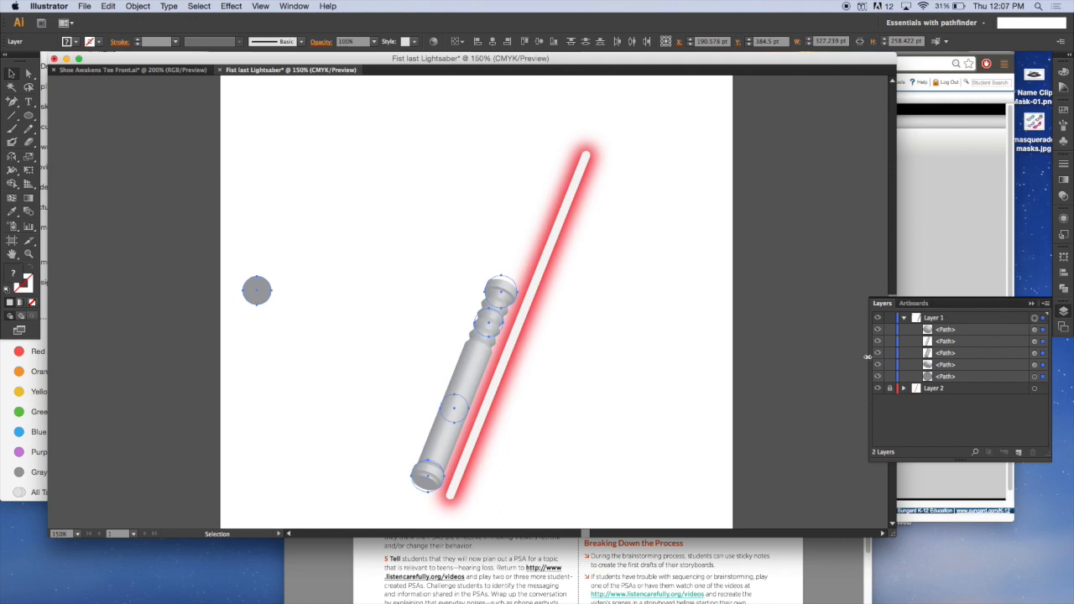
pyautogui.press('e')
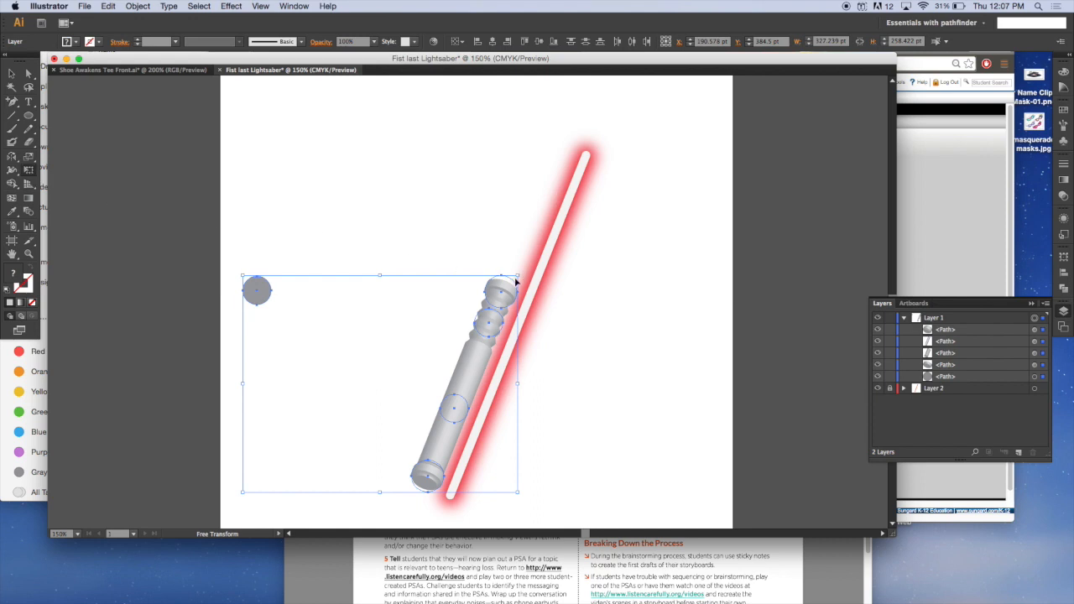
pyautogui.moveTo(518, 274); pyautogui.dragTo(439, 342)
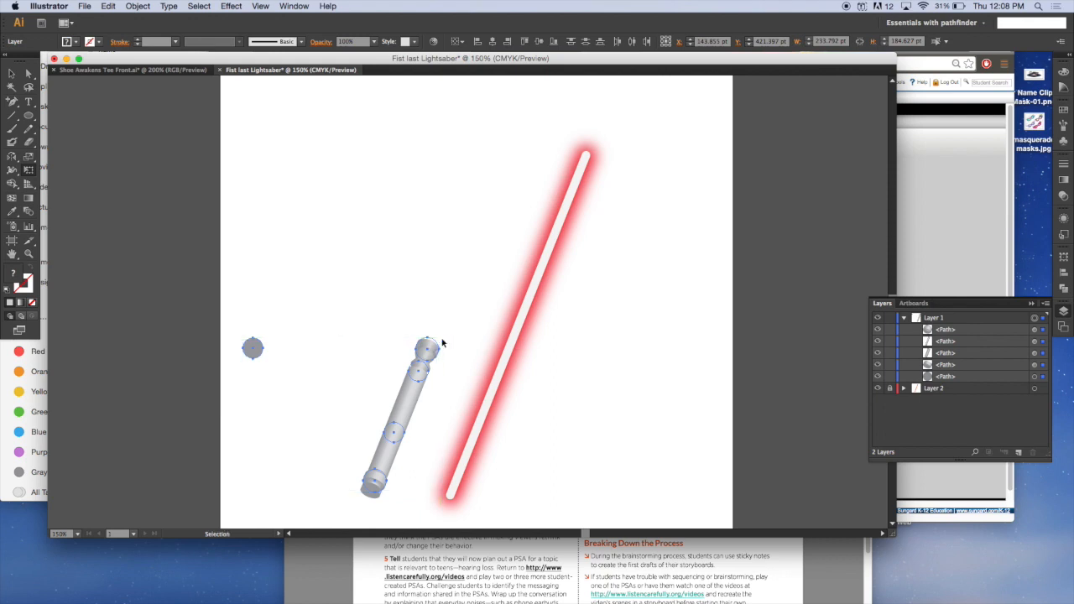
pyautogui.press('super+z')
pyautogui.press('super+z')
pyautogui.press('super+z')
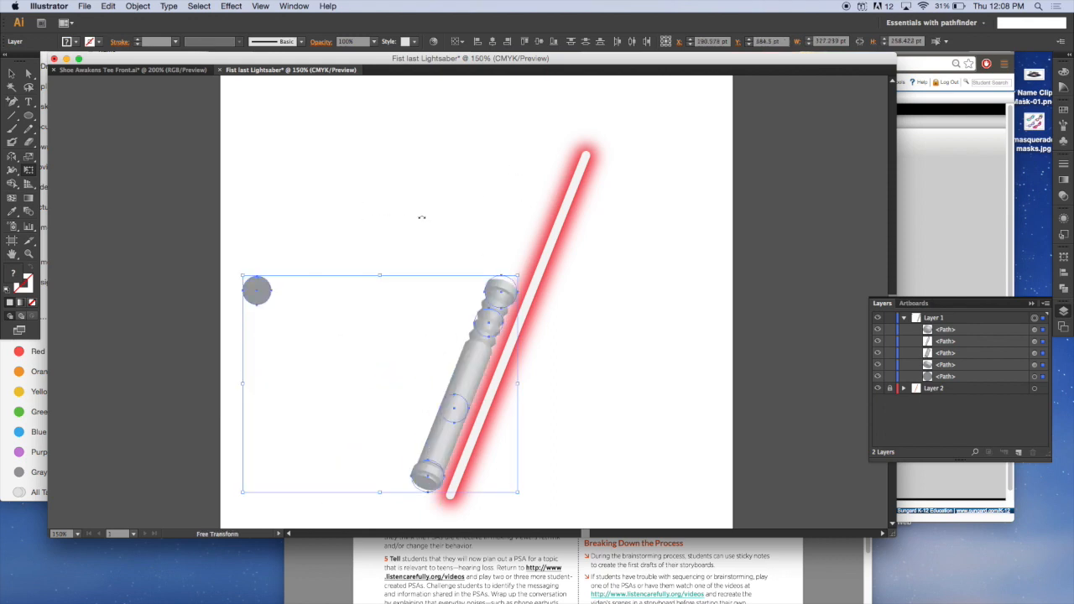
# - Expand the appearance of all the Layer 1 artwork so the handle's 3D effects become regular shapes
pyautogui.click(138, 7)
pyautogui.click(145, 129)
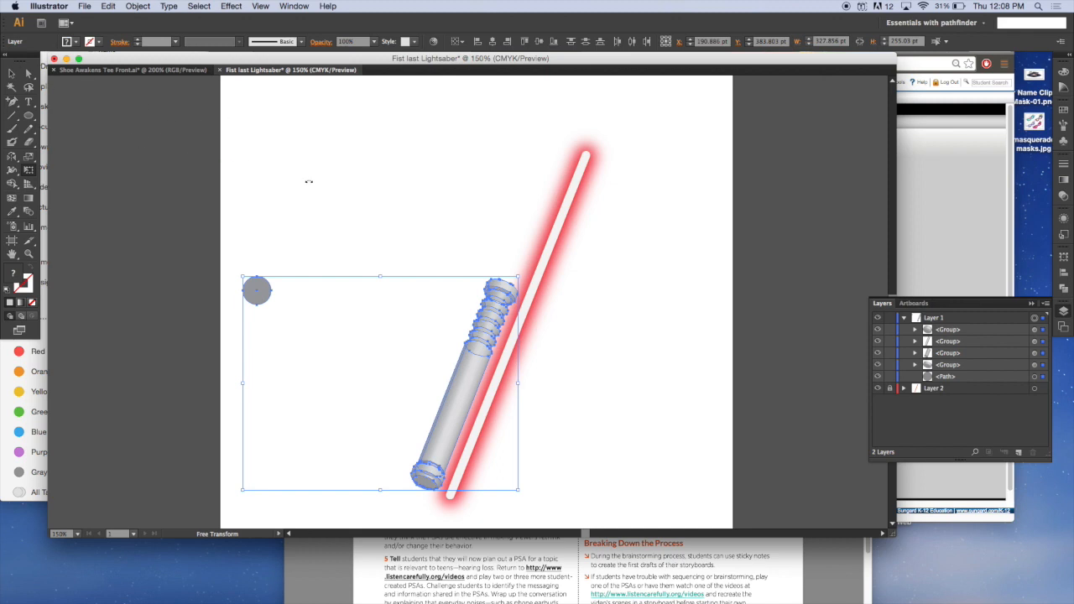
pyautogui.press('v')
# - Delete the leftover flat gray circle beside the handle
pyautogui.click(286, 231)
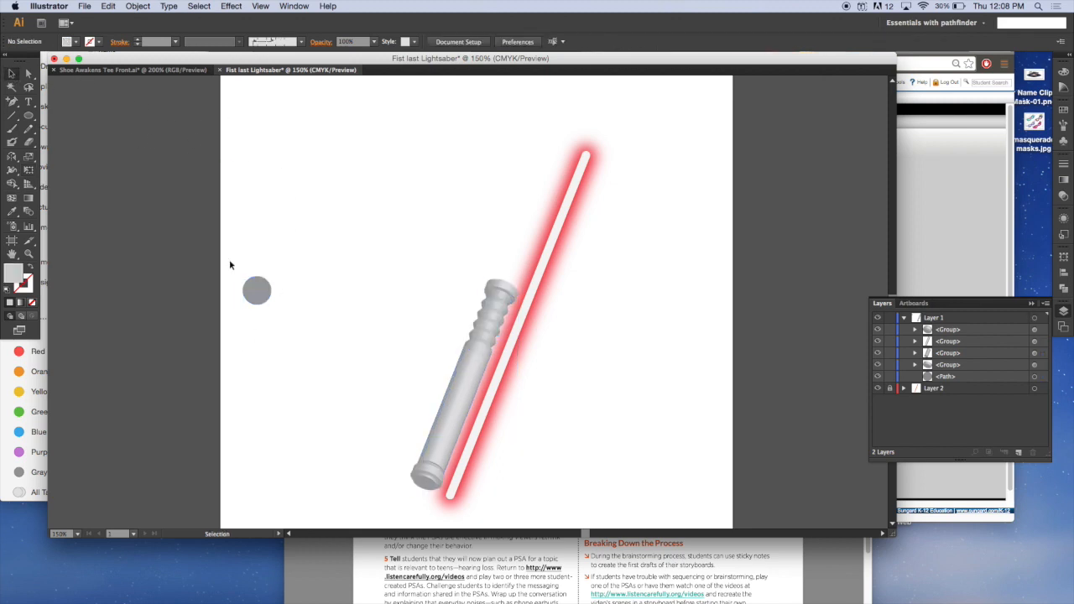
pyautogui.moveTo(230, 265); pyautogui.dragTo(295, 347)
pyautogui.press('Delete')
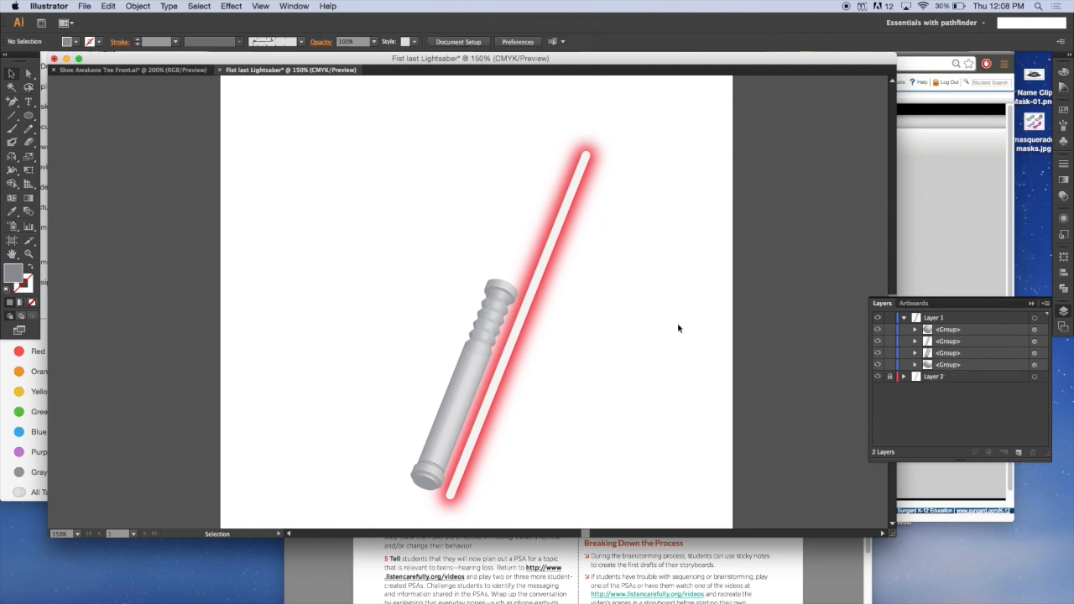
# - Scale all the Layer 1 handle artwork down proportionally with Free Transform to about 63 by 125 pt
pyautogui.click(1040, 317)
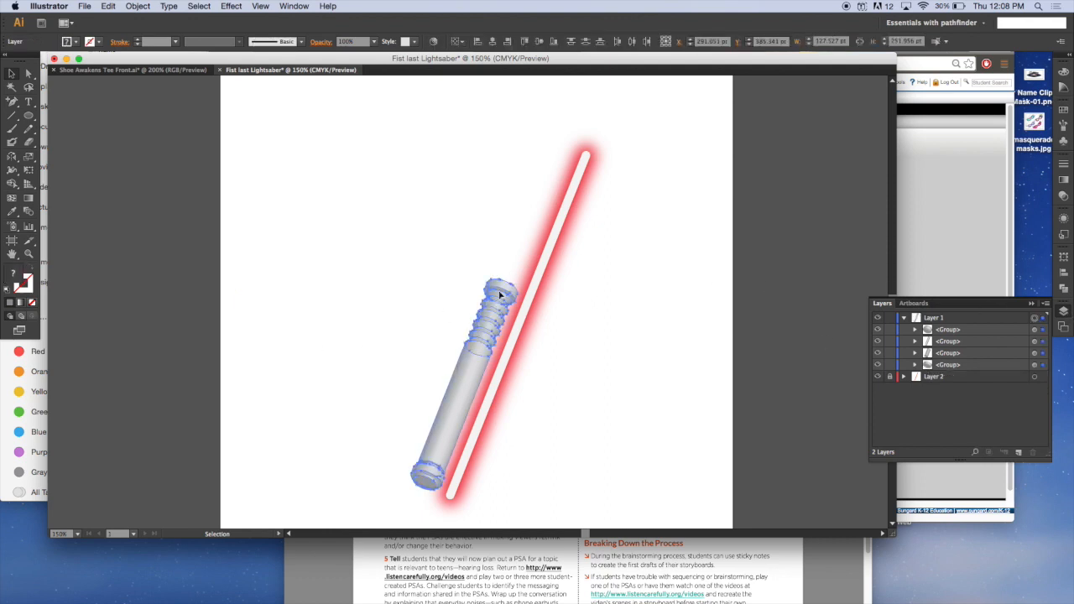
pyautogui.click(30, 173)
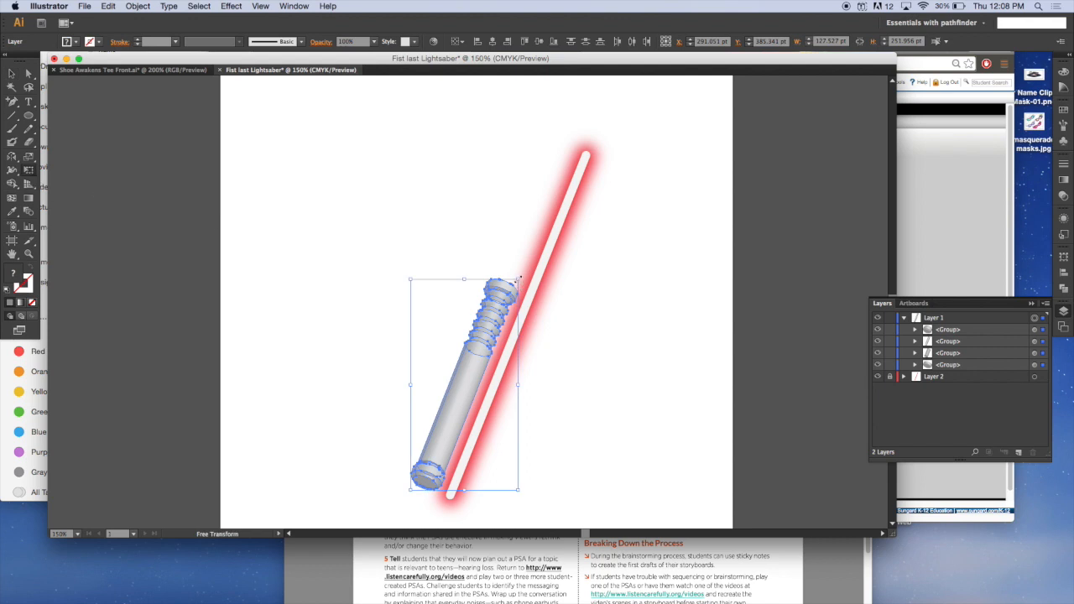
pyautogui.moveTo(520, 275); pyautogui.dragTo(463, 386)
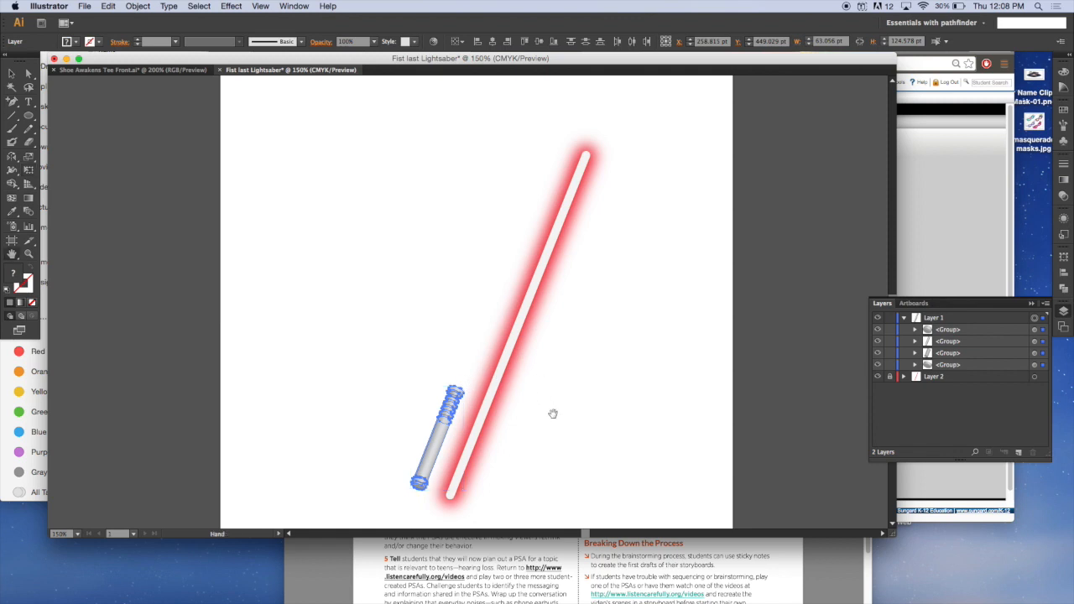
# - Move the scaled handle onto the blade's lower end so its collar covers the blade's base, and deselect it
pyautogui.moveTo(553, 412); pyautogui.dragTo(568, 269)
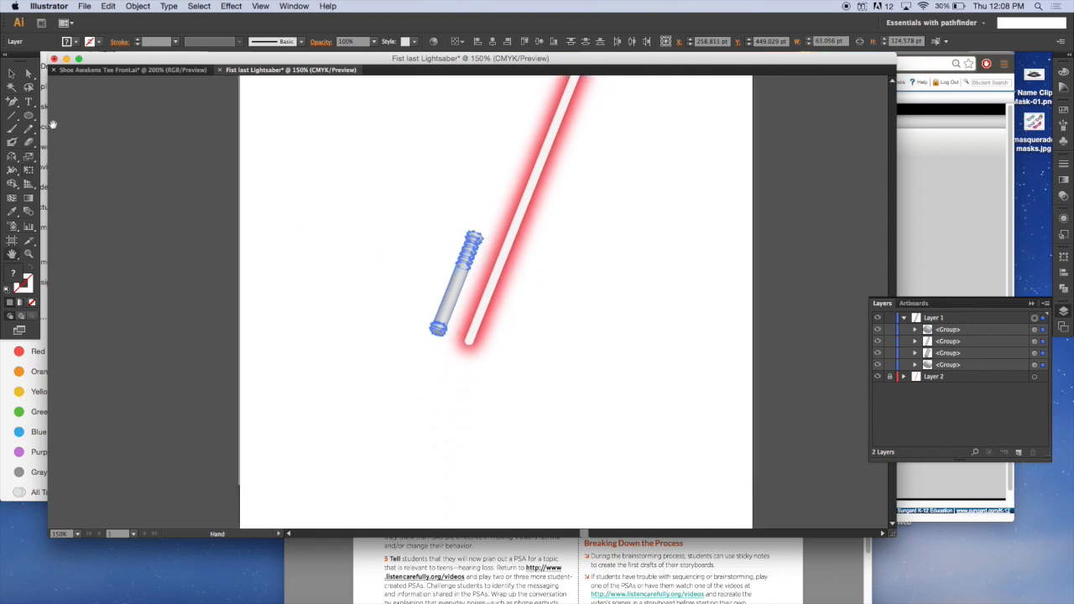
pyautogui.click(12, 73)
pyautogui.moveTo(457, 272); pyautogui.dragTo(453, 379)
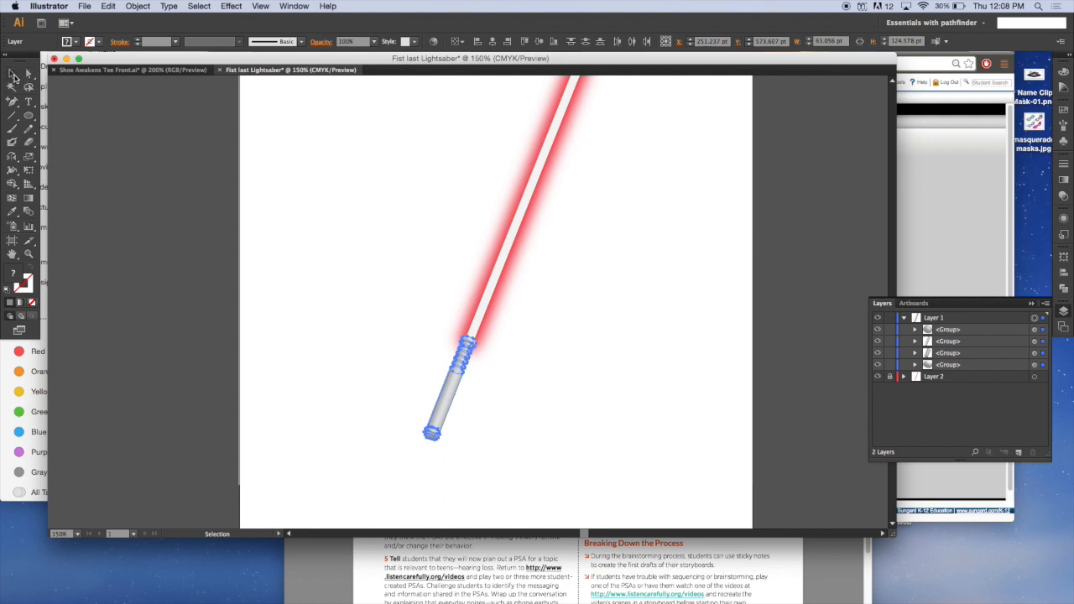
pyautogui.click(412, 185)
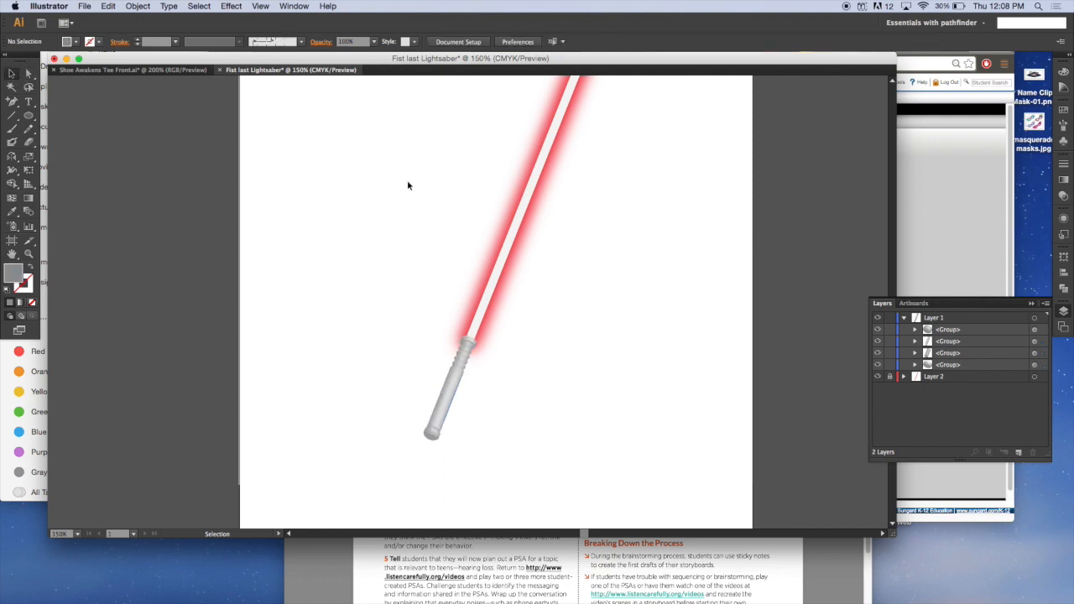
# - Group the handle's pieces and nudge the group in small increments to align it with the blade's lower end
pyautogui.press('super+equal')
pyautogui.press('super+plus')
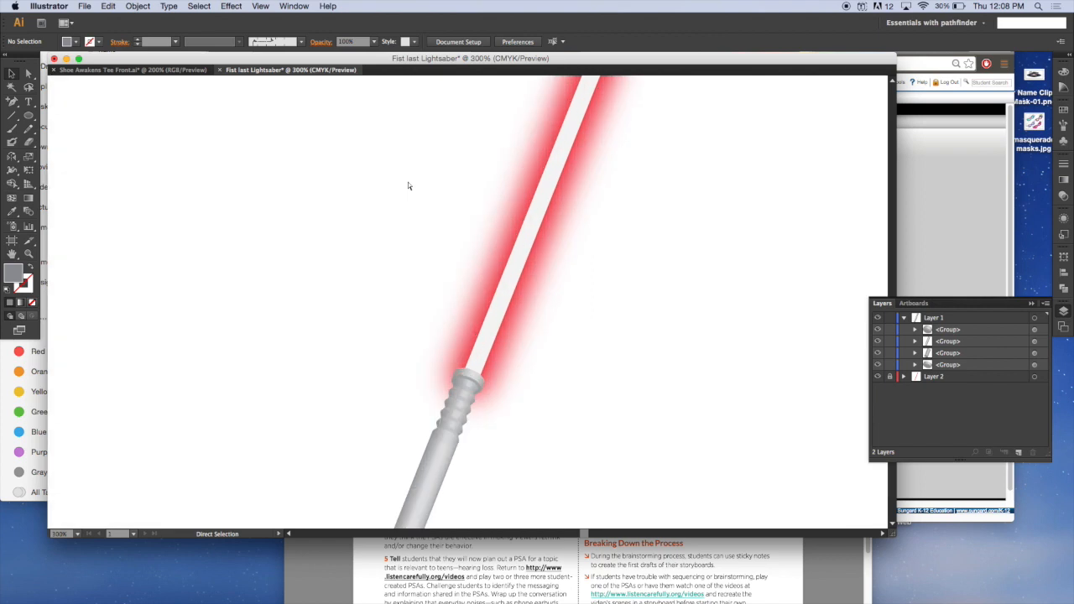
pyautogui.press('super+minus')
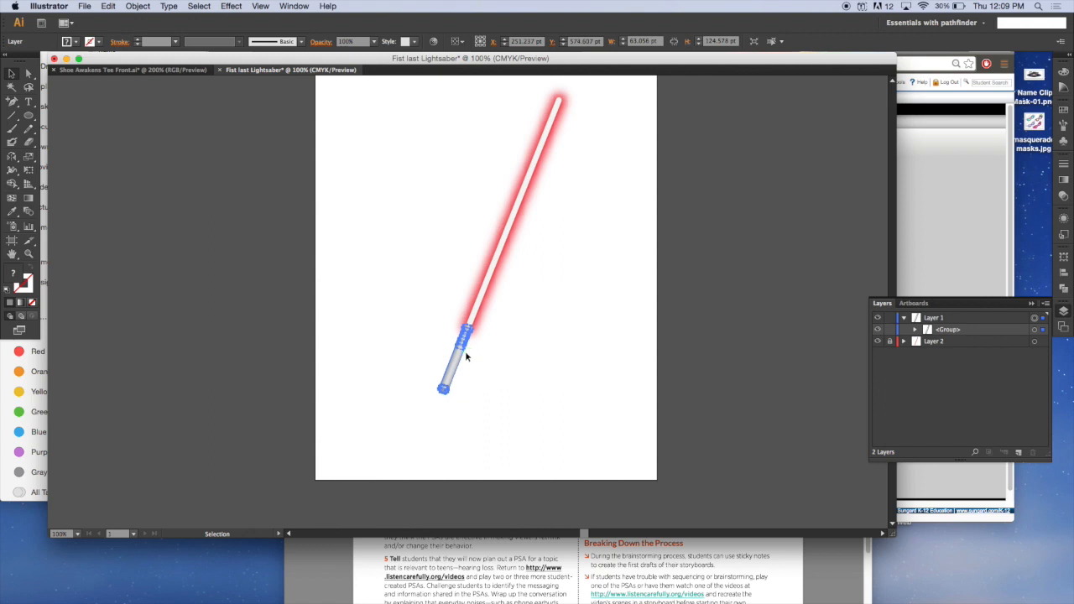
pyautogui.moveTo(465, 356); pyautogui.dragTo(466, 358)
pyautogui.press('Right')
pyautogui.press('Left')
pyautogui.press('Left')
pyautogui.press('Up')
pyautogui.press('Up')
pyautogui.press('Up')
pyautogui.press('Up')
pyautogui.press('Up')
pyautogui.press('Right')
pyautogui.click(407, 144)
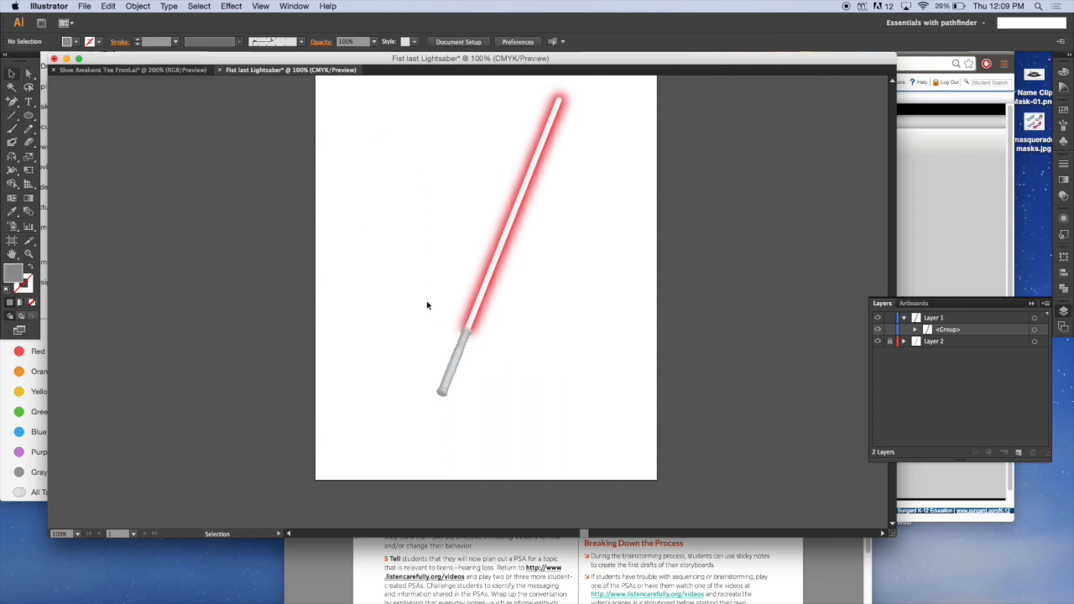
# - Fine-tune the grouped handle's position so its collar sits centered over the blade's base, and deselect it
pyautogui.click(453, 362)
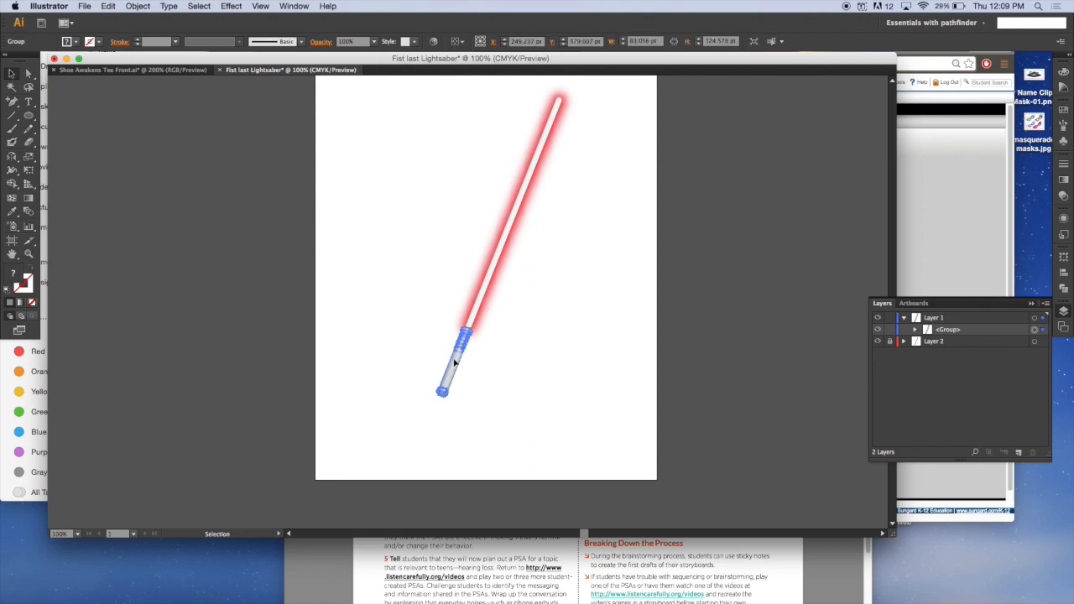
pyautogui.moveTo(462, 250); pyautogui.dragTo(461, 248)
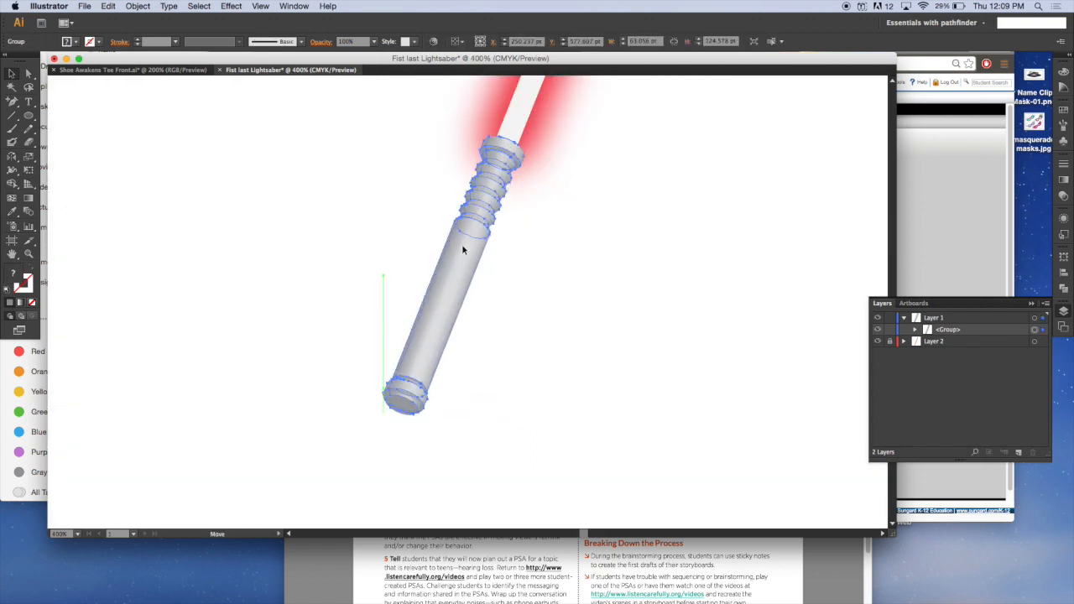
pyautogui.click(403, 228)
pyautogui.press('super+0')
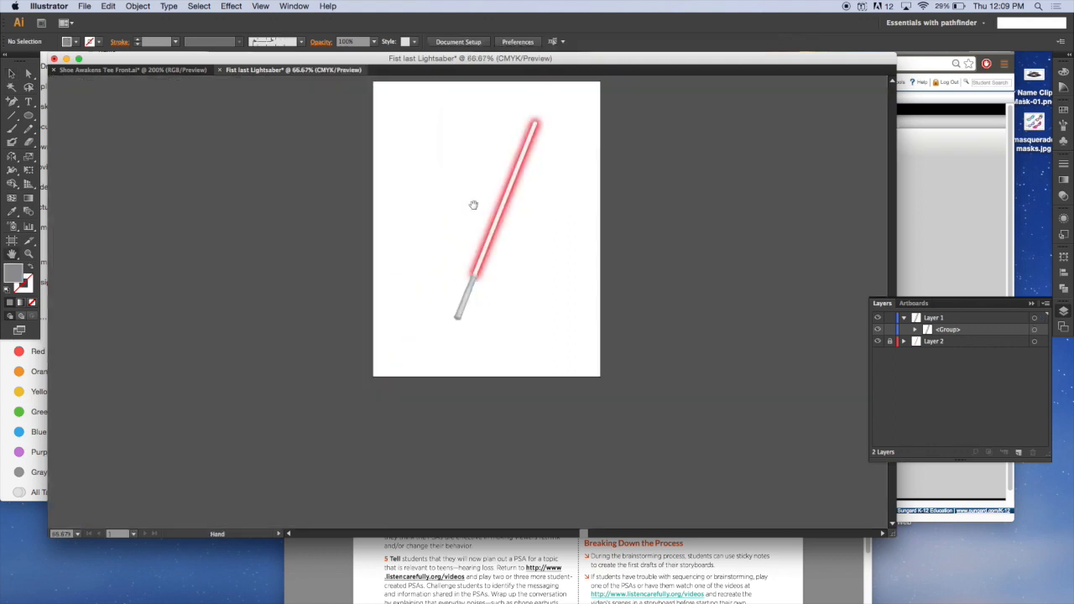
pyautogui.moveTo(430, 260); pyautogui.dragTo(430, 260)
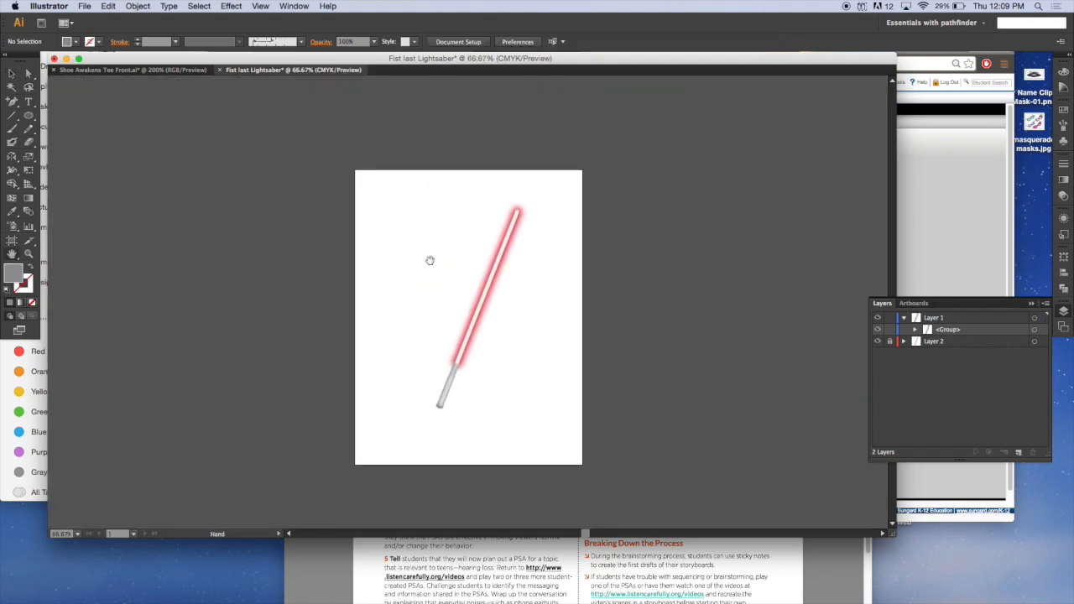